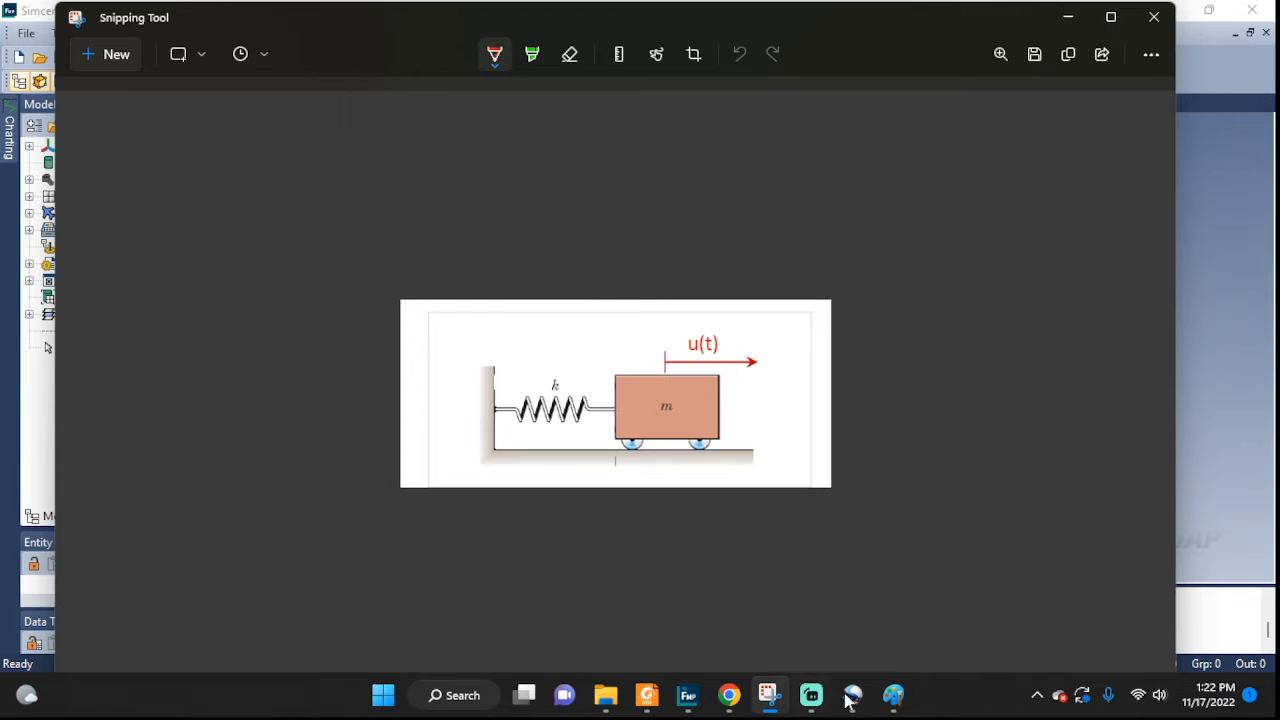
Review the undamped motion diagram in Paint, then inspect the finished lab15_1b spring-mass model in Femap
left_click(908, 710)
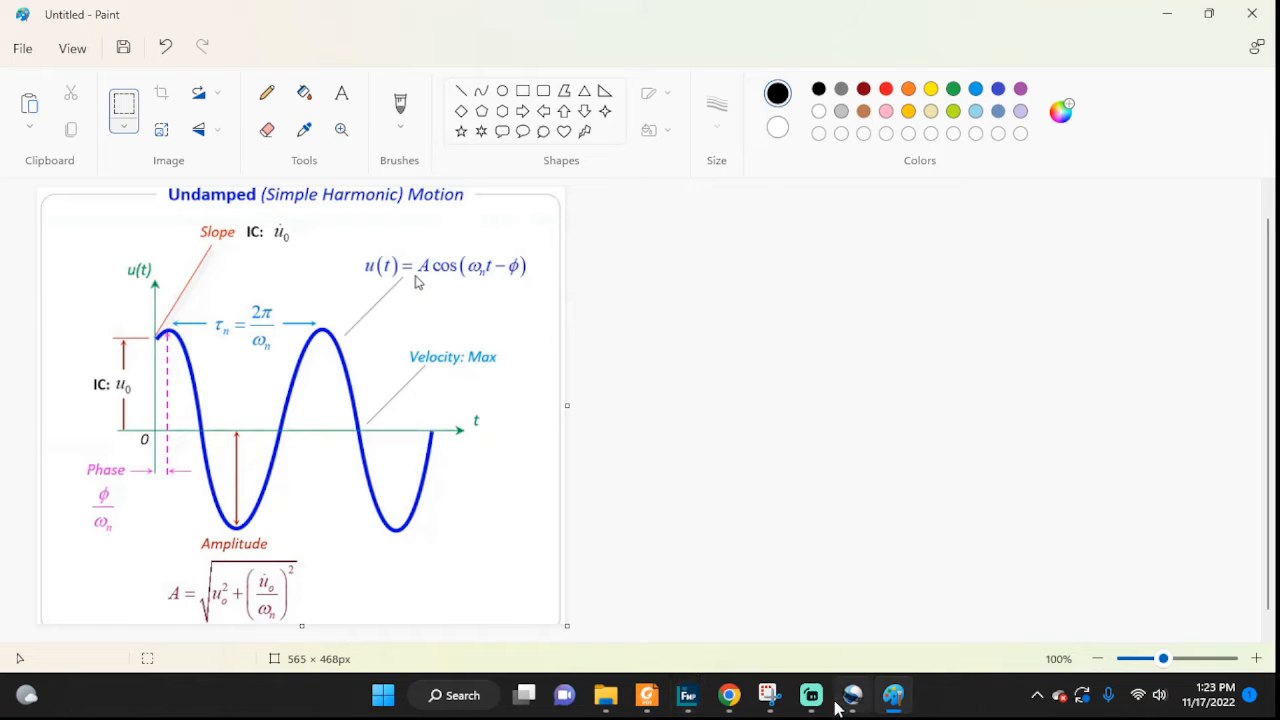
left_click(898, 700)
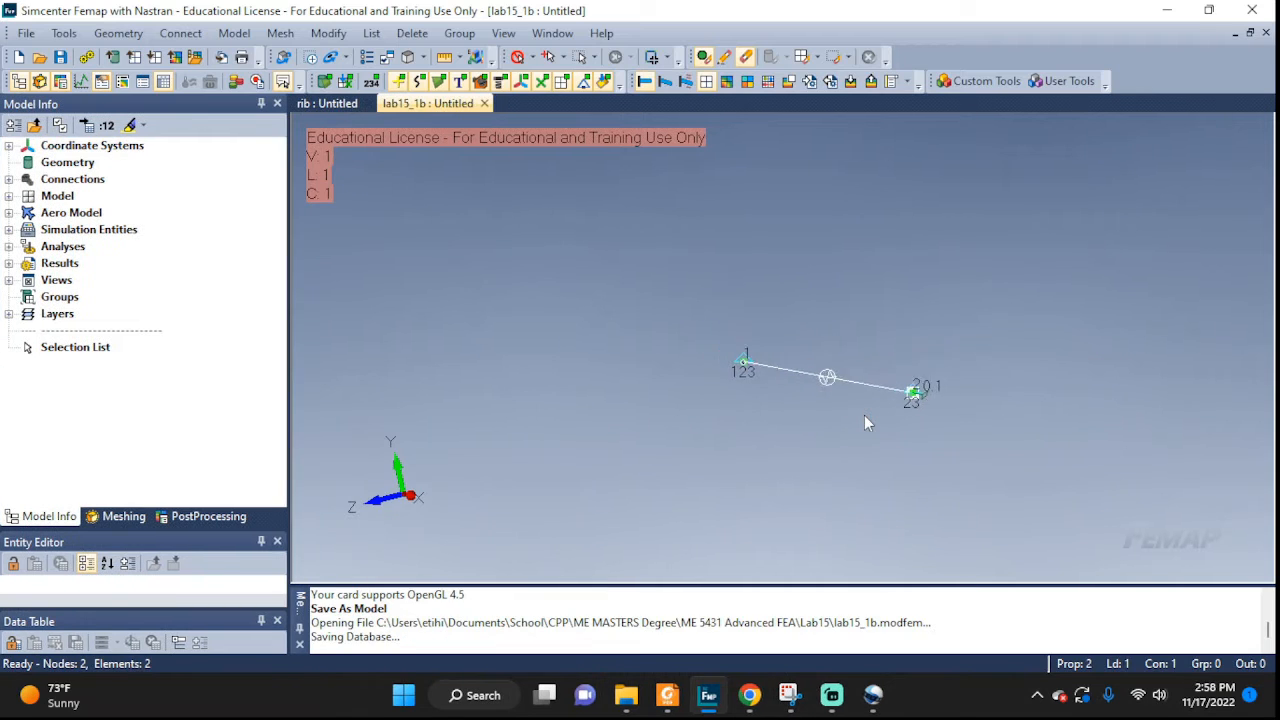
scroll(864, 415, "up", 4)
scroll(832, 302, "up", 4)
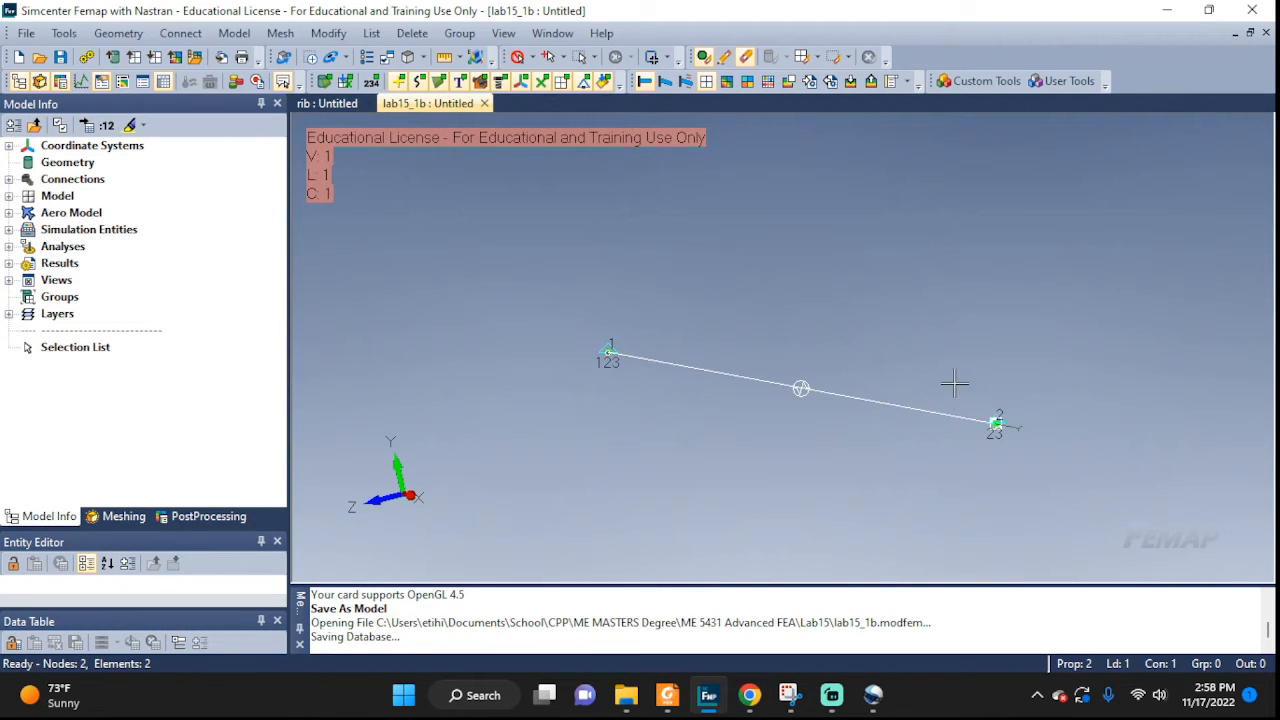
middle_click_drag(960, 383, 974, 383)
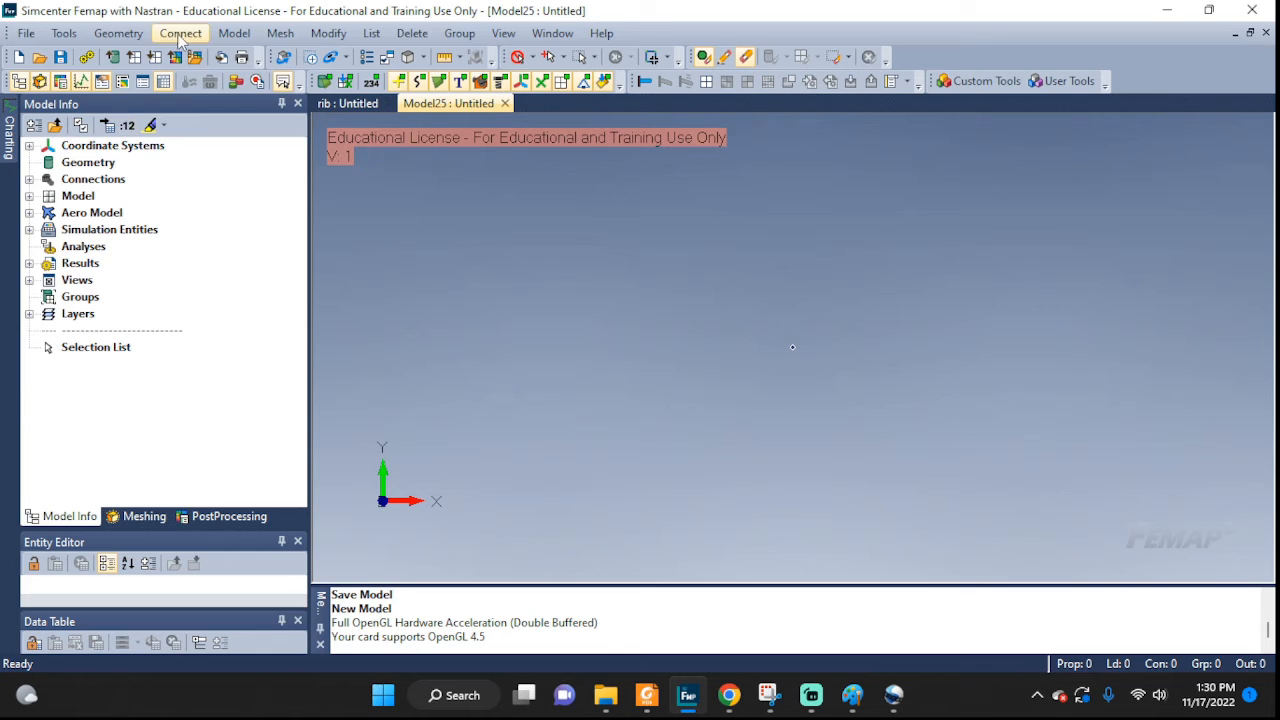
Create two nodes in the workplane, one at X 0, Y 0 and the other at X 1, Y 0
left_click(120, 33)
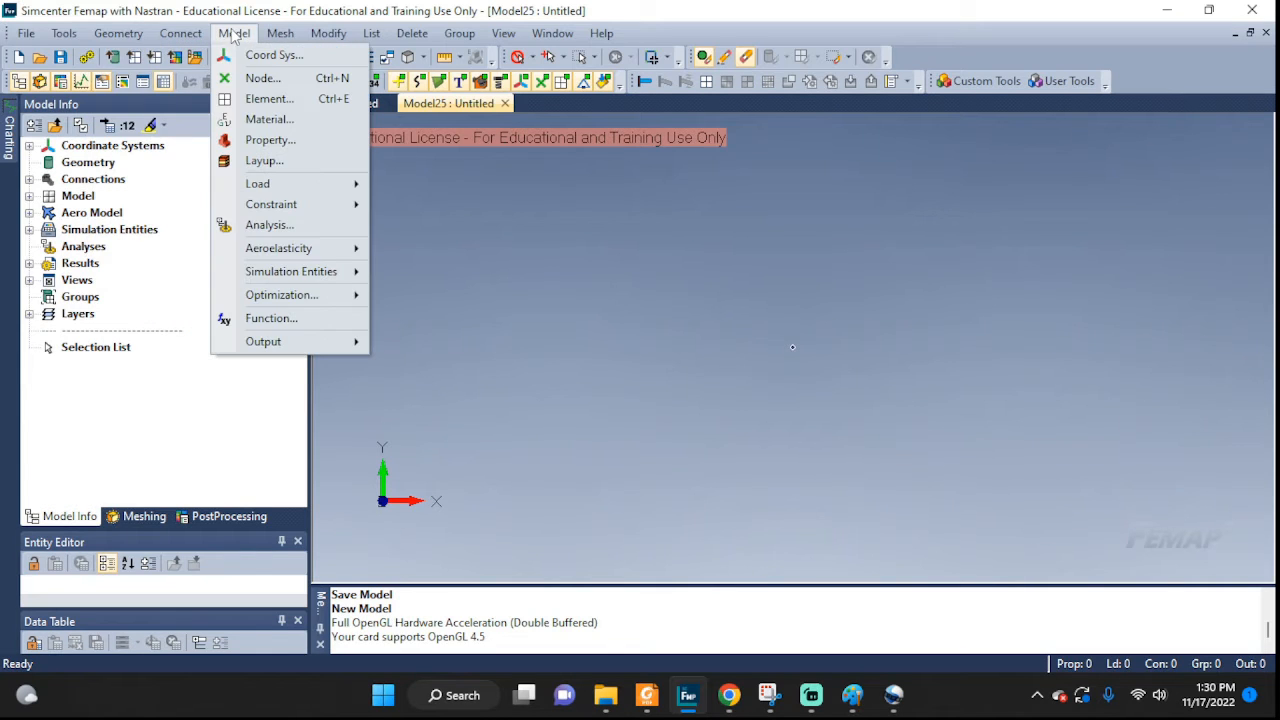
left_click(258, 78)
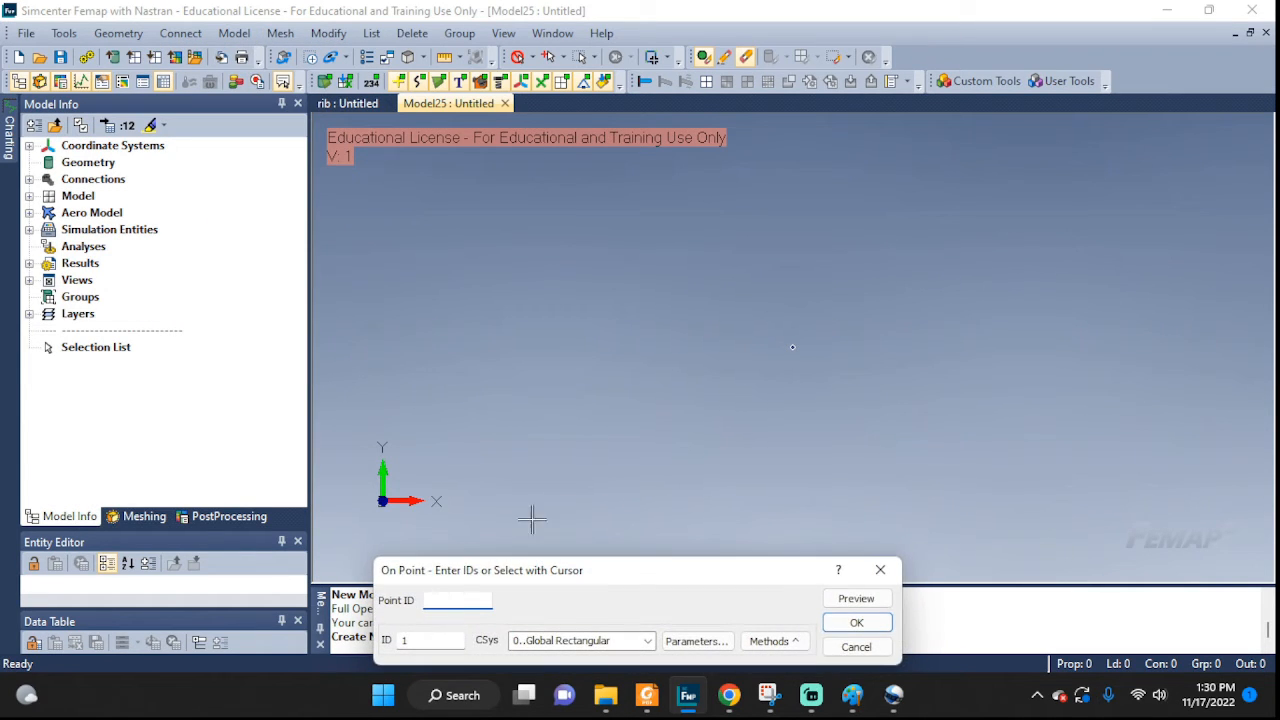
left_click(773, 641)
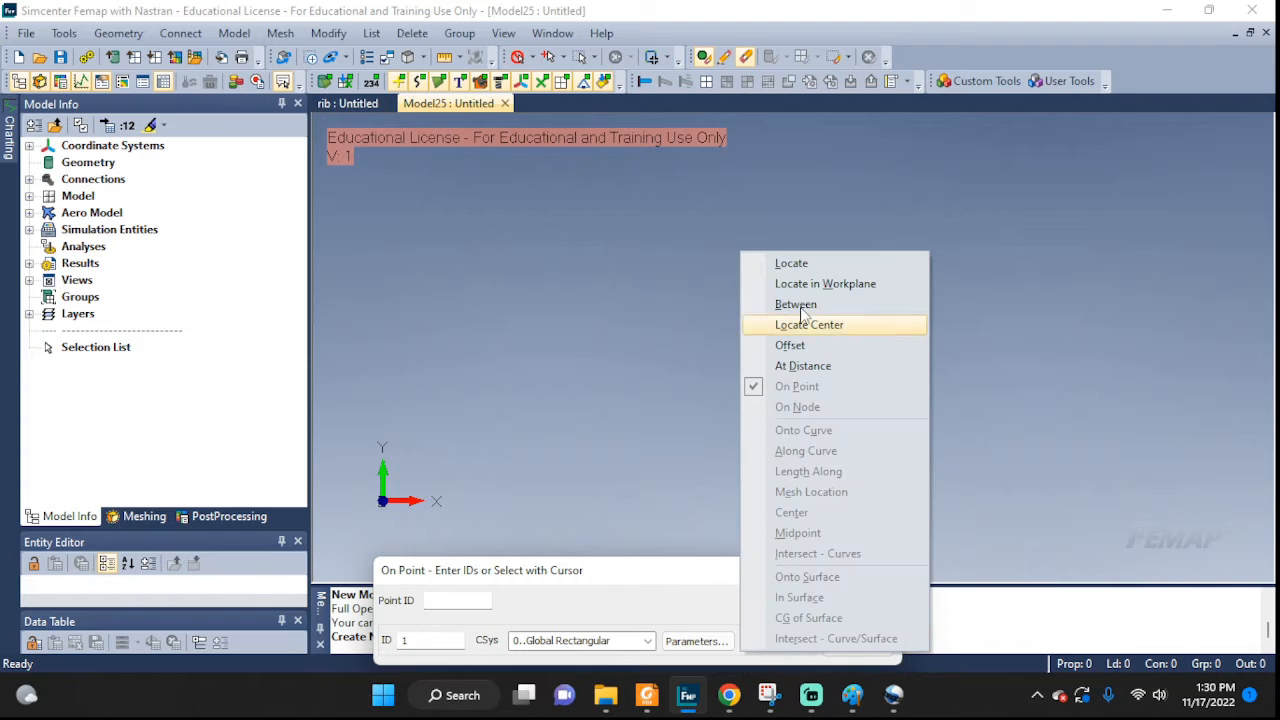
left_click(818, 283)
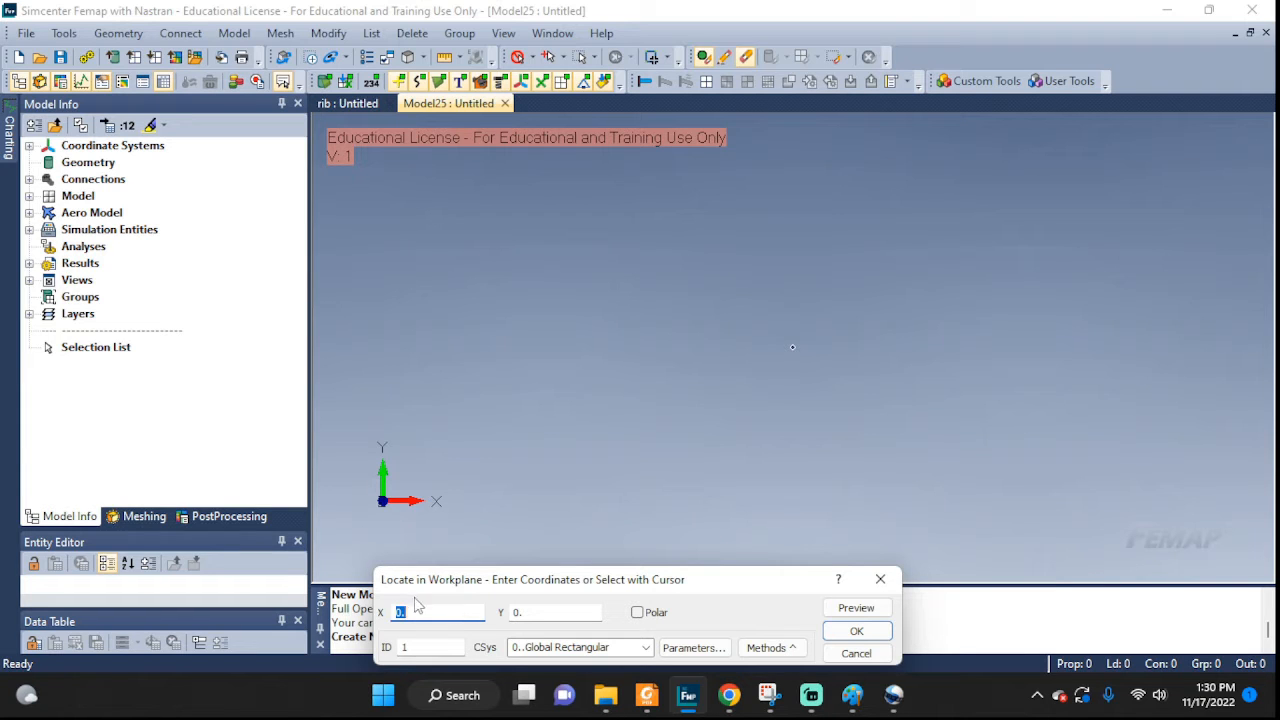
left_click(885, 636)
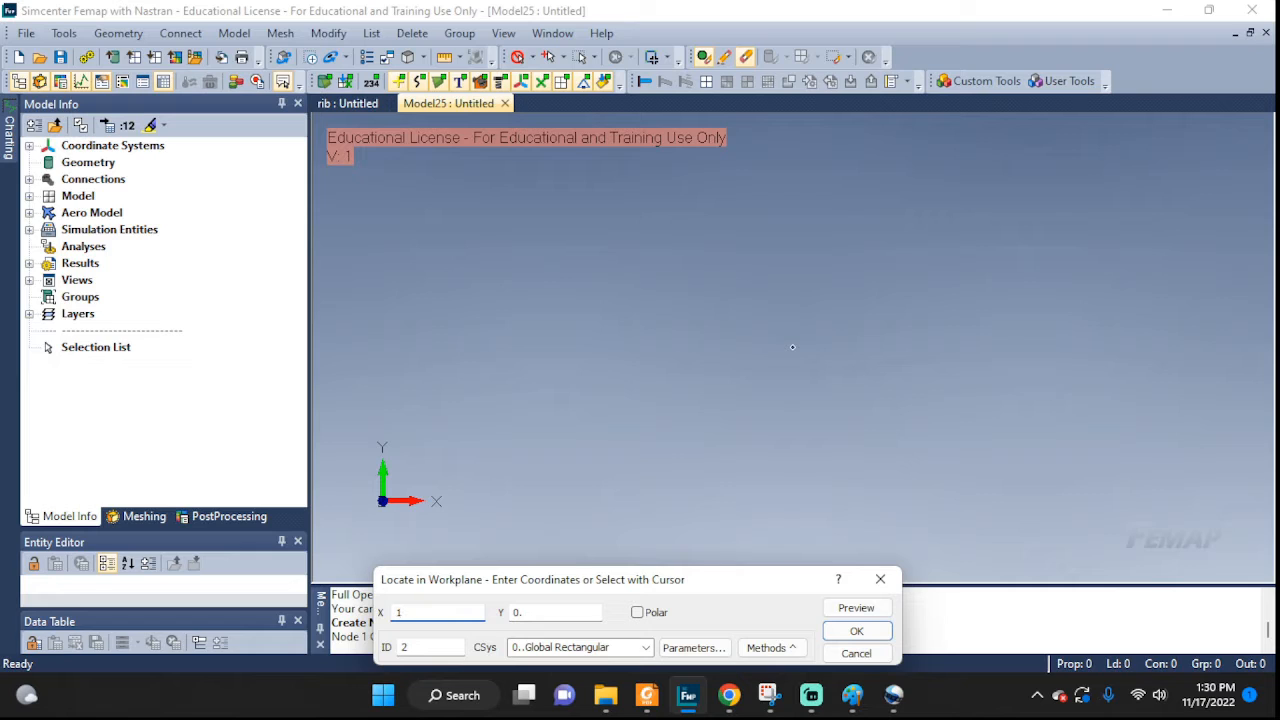
left_click(856, 633)
left_click(856, 653)
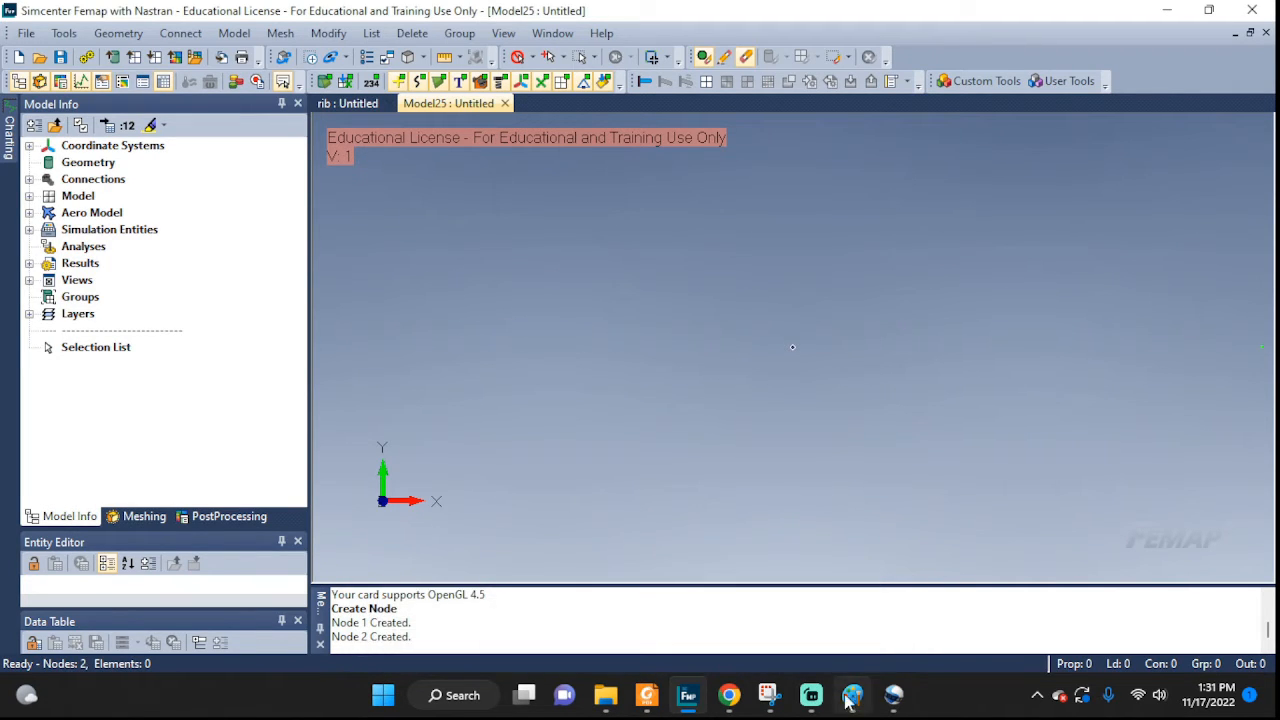
Turn on the display of node labels and bring both nodes into view
key("ctrl+q")
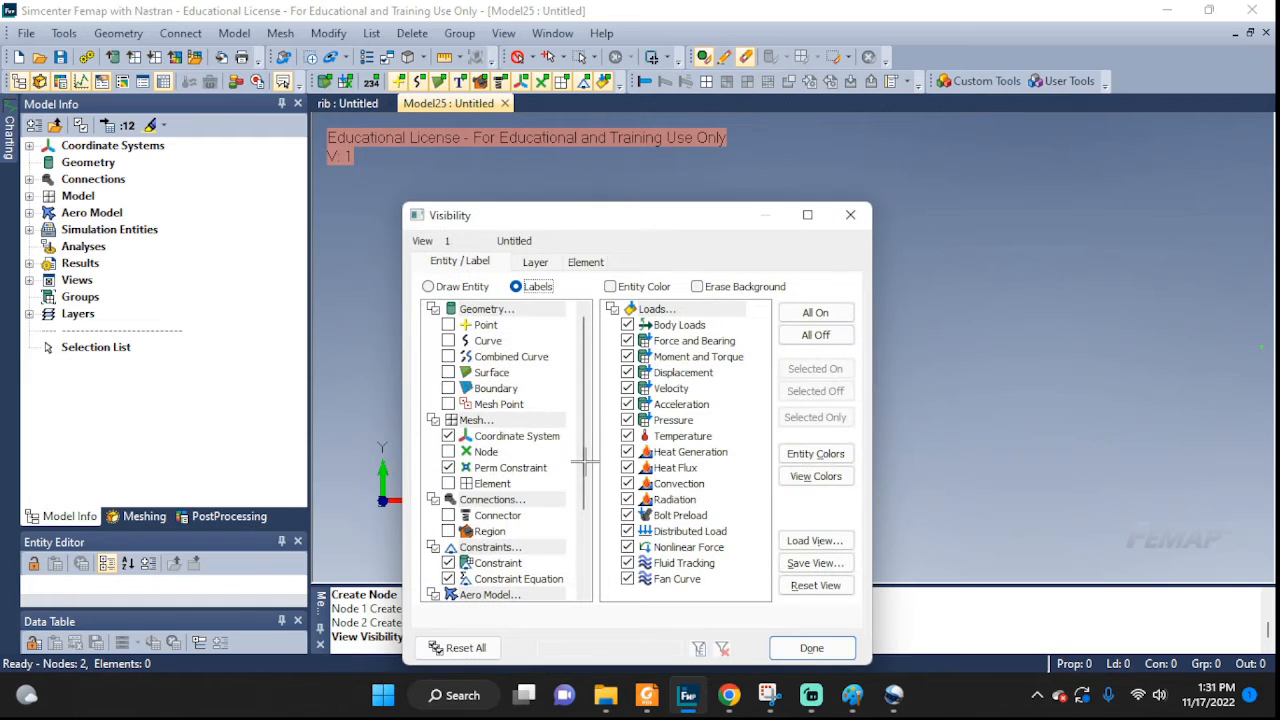
left_click(449, 452)
left_click(810, 647)
middle_click_drag(1109, 466, 880, 449)
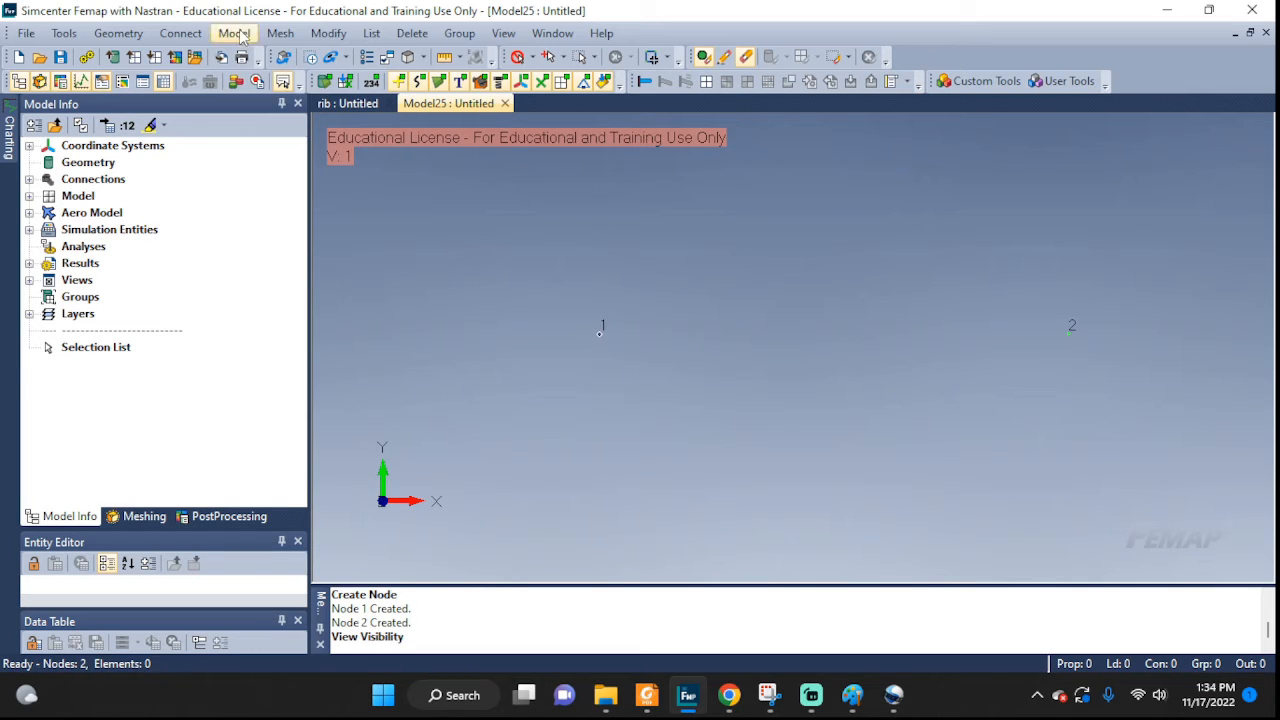
Create a Spring/Damper property of type CBUSH with a stiffness of 100 in DOF 1
left_click(238, 33)
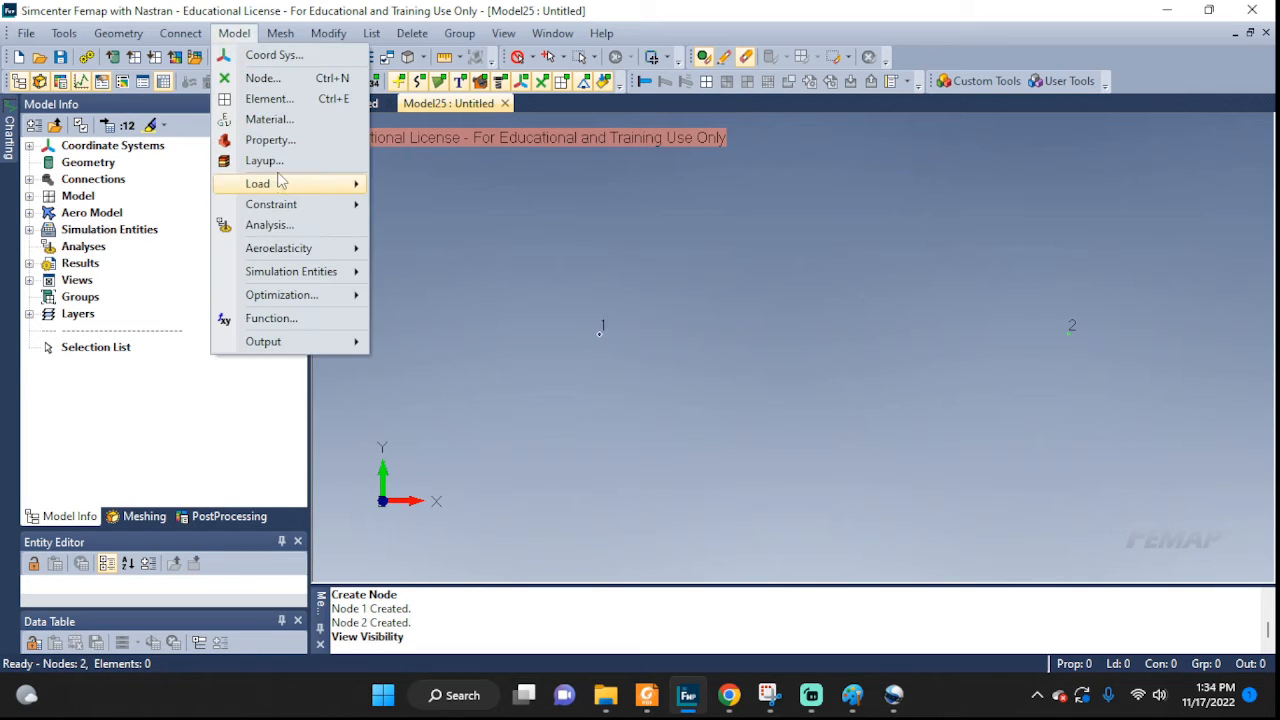
left_click(286, 144)
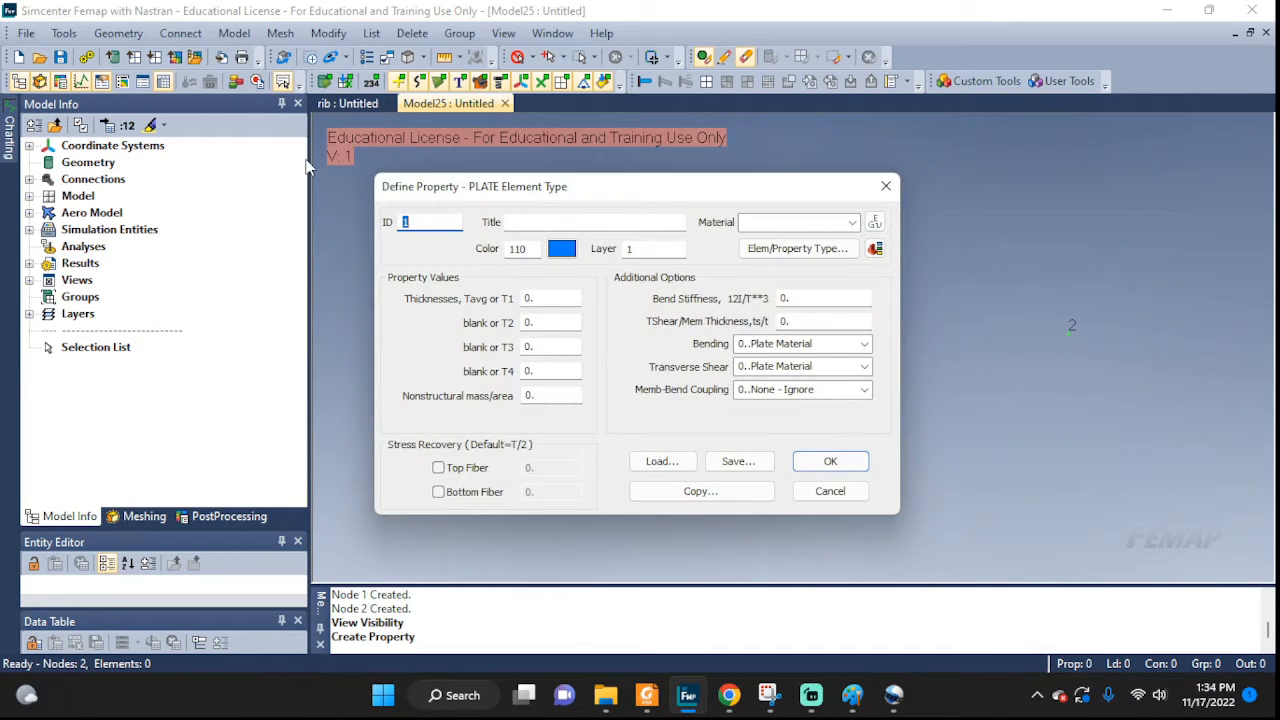
left_click(787, 251)
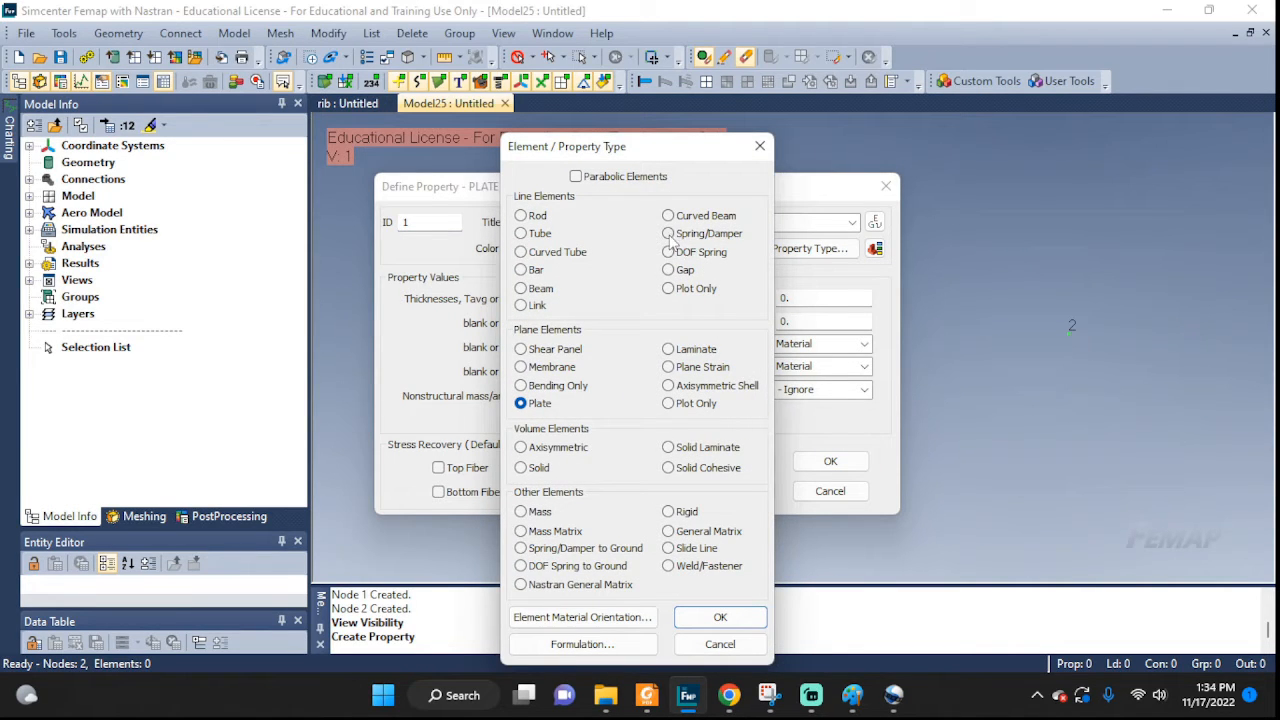
left_click(680, 235)
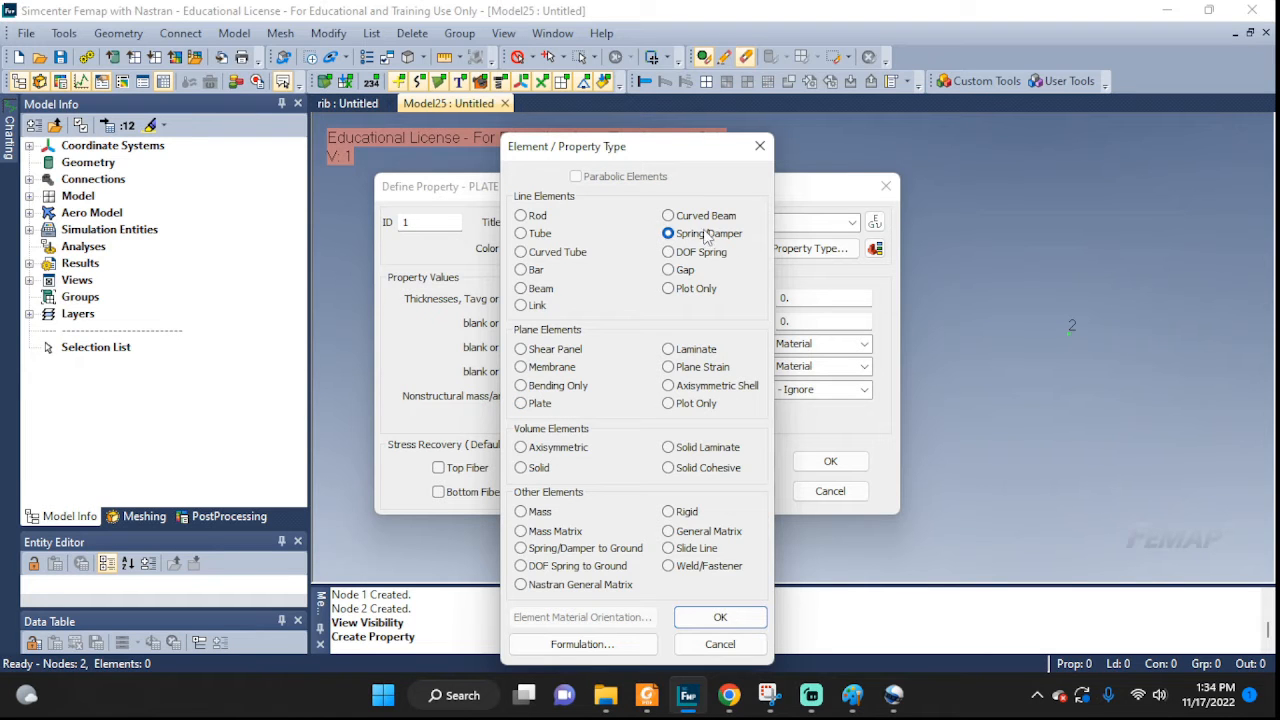
left_click(702, 615)
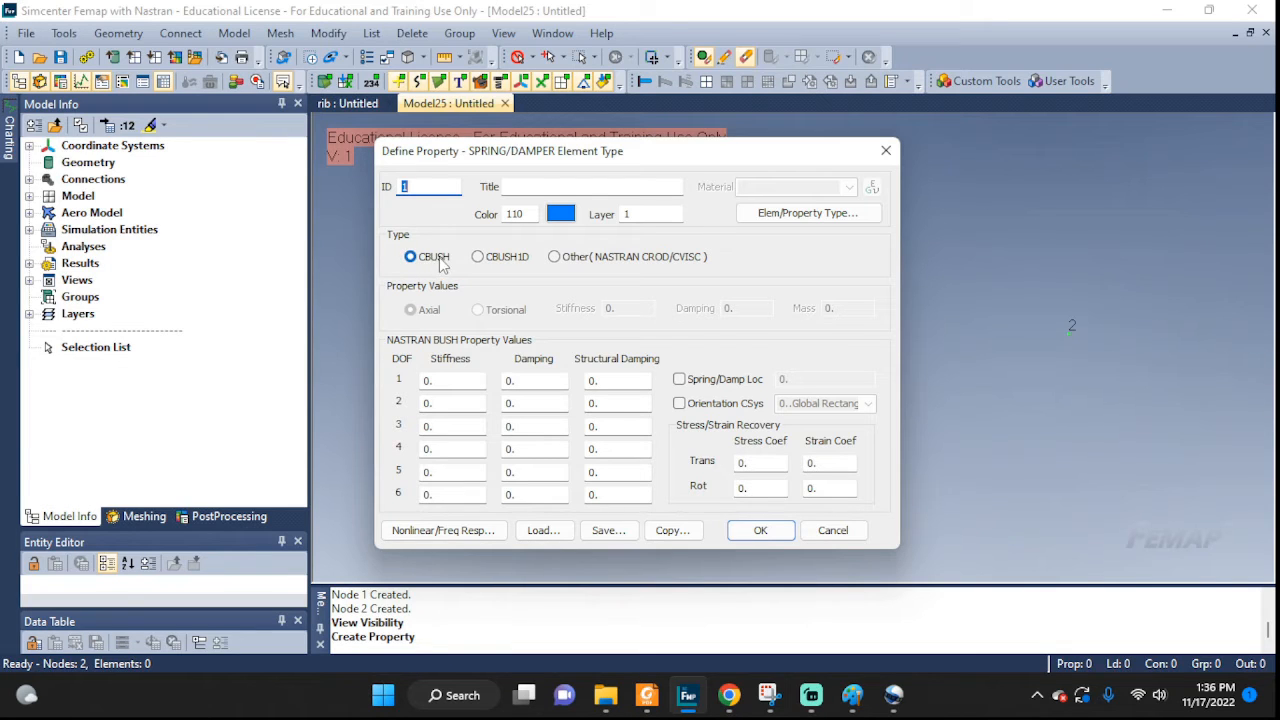
left_click(448, 380)
type("100")
left_click(757, 530)
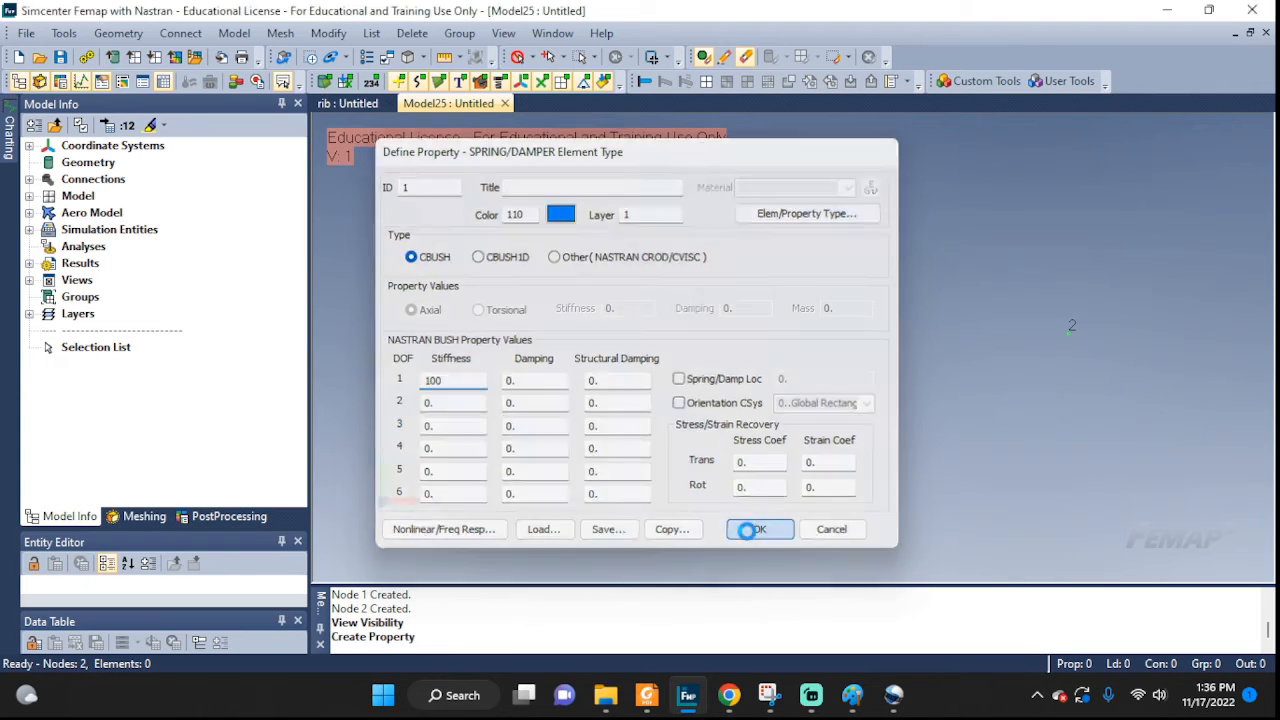
left_click(829, 531)
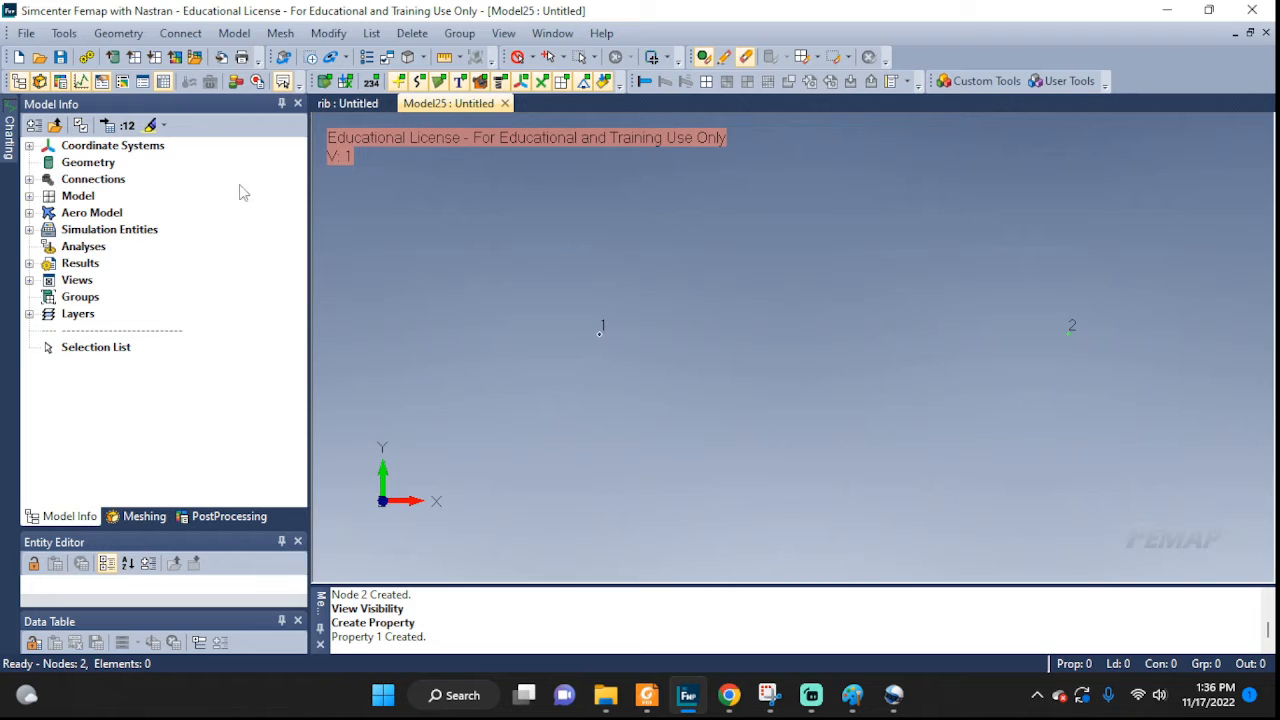
Create a spring/damper element from node 1 to node 2 using the spring/damper property and the Global Rectangular orientation
left_click(234, 33)
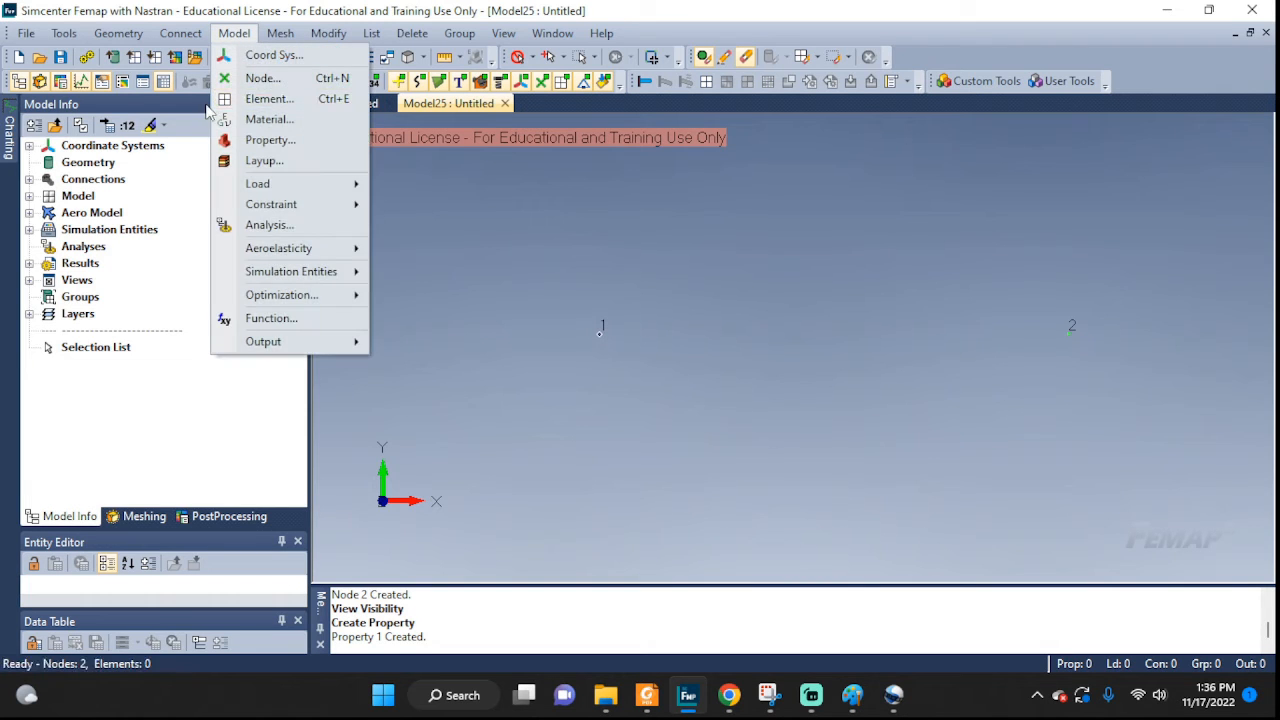
left_click(270, 99)
left_click_drag(633, 496, 633, 397)
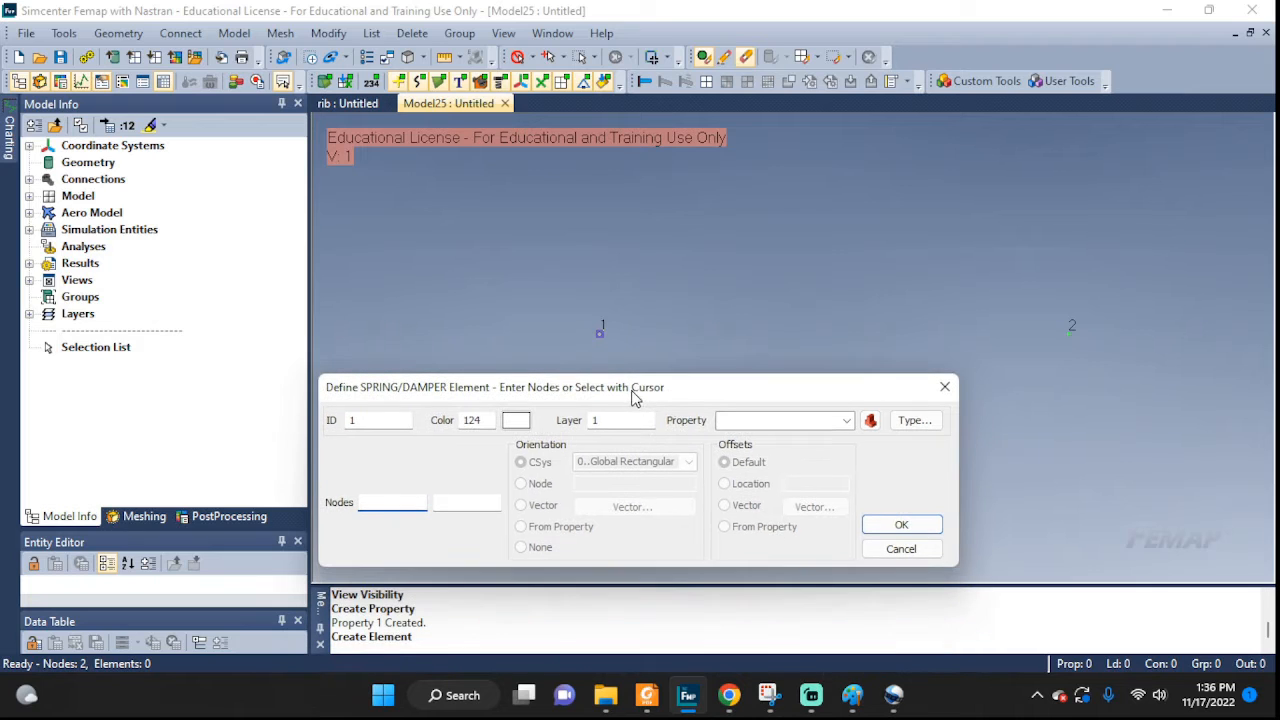
left_click(847, 422)
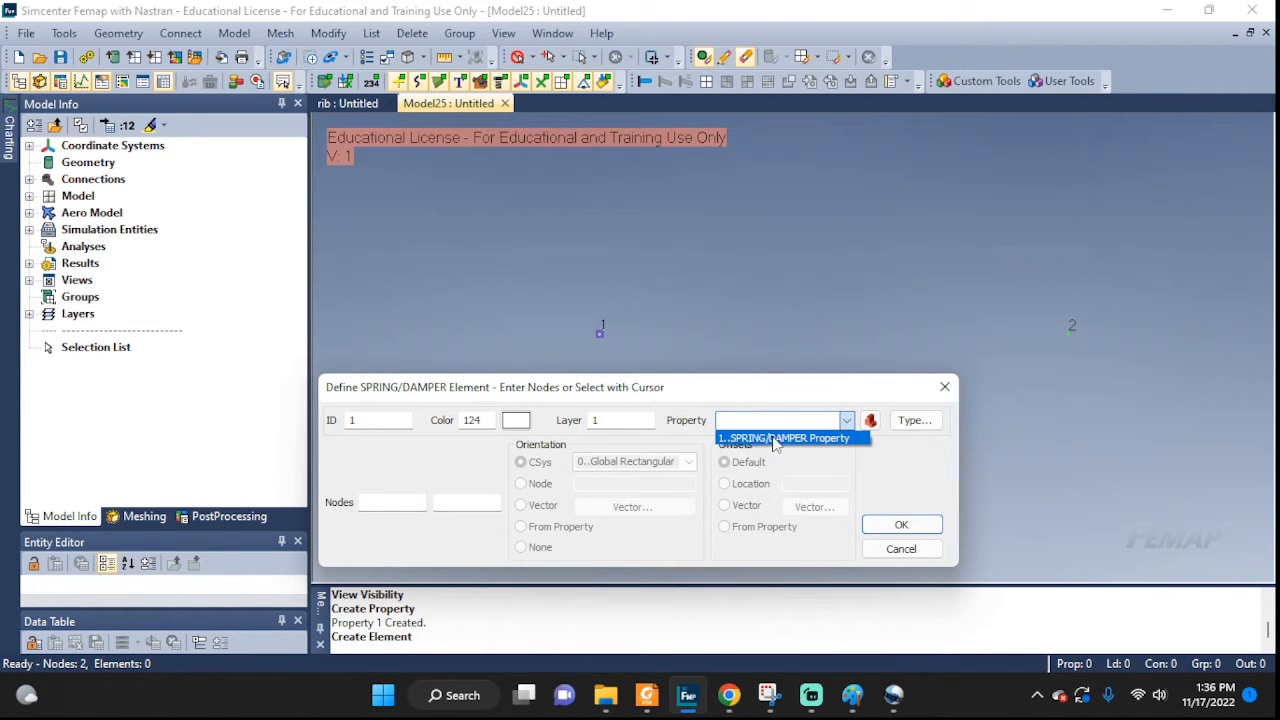
left_click(783, 439)
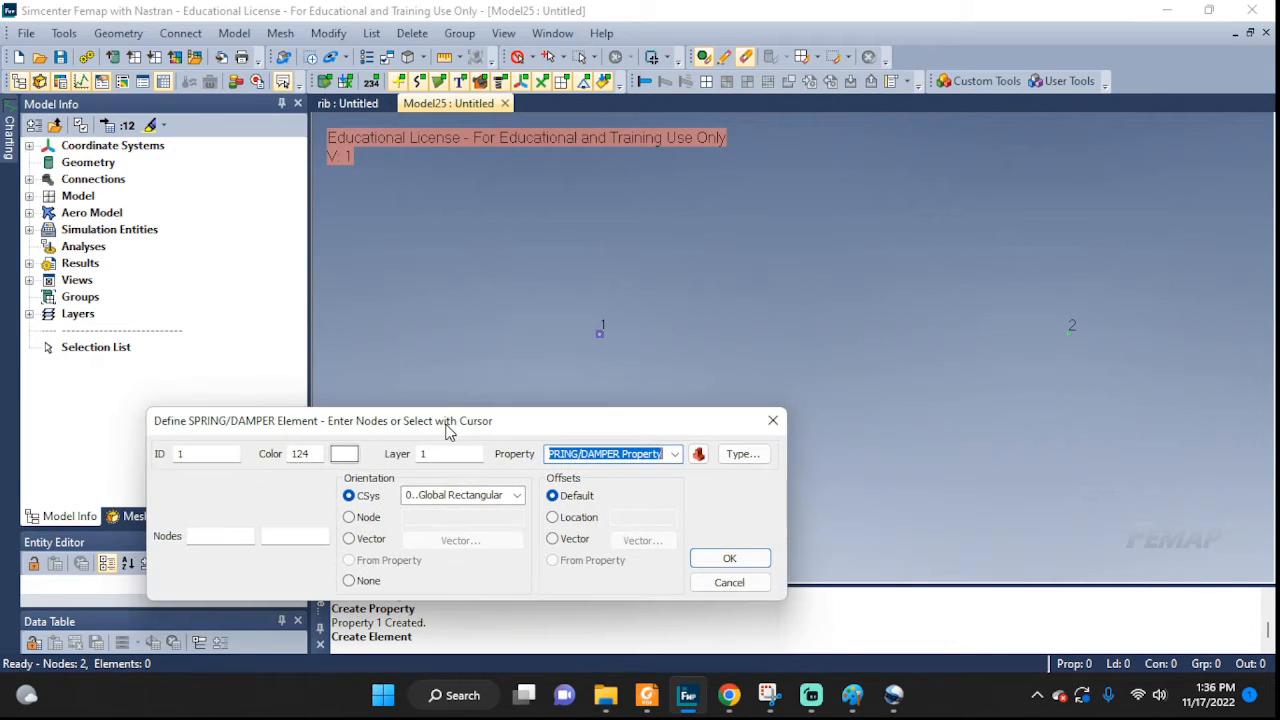
left_click_drag(621, 397, 449, 431)
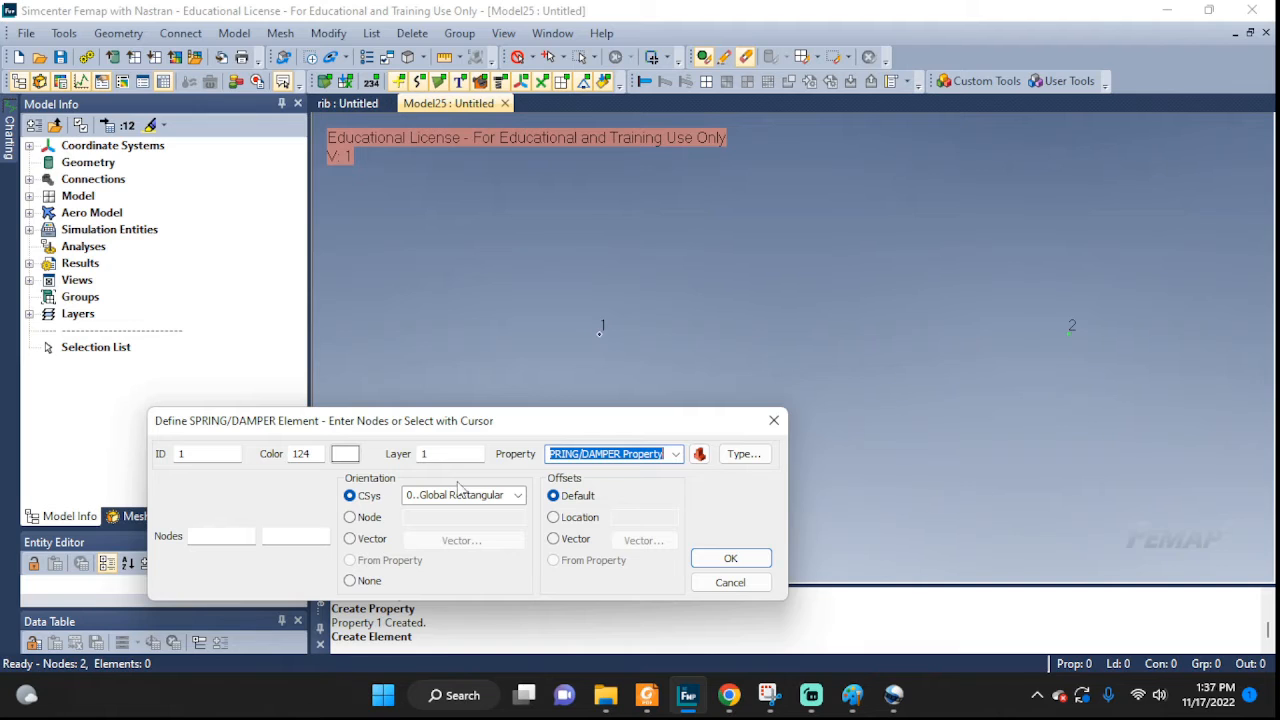
left_click(223, 537)
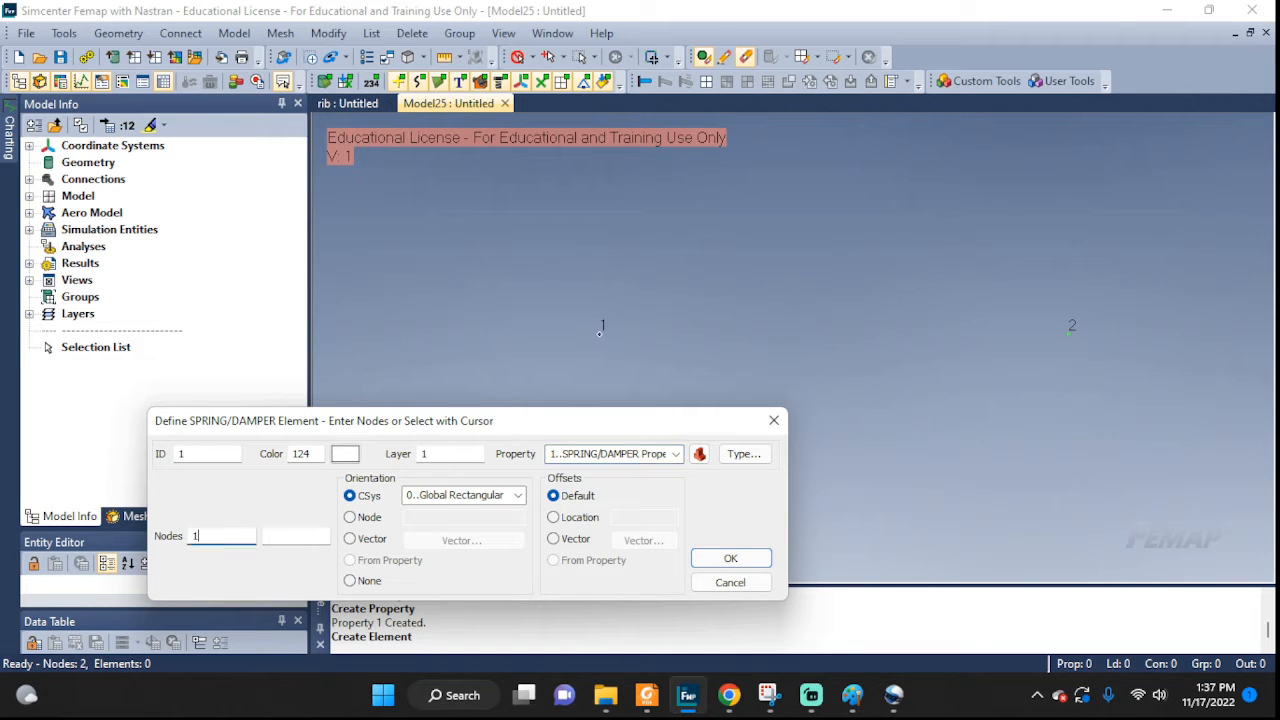
type("1")
left_click(271, 539)
type("2")
left_click(712, 560)
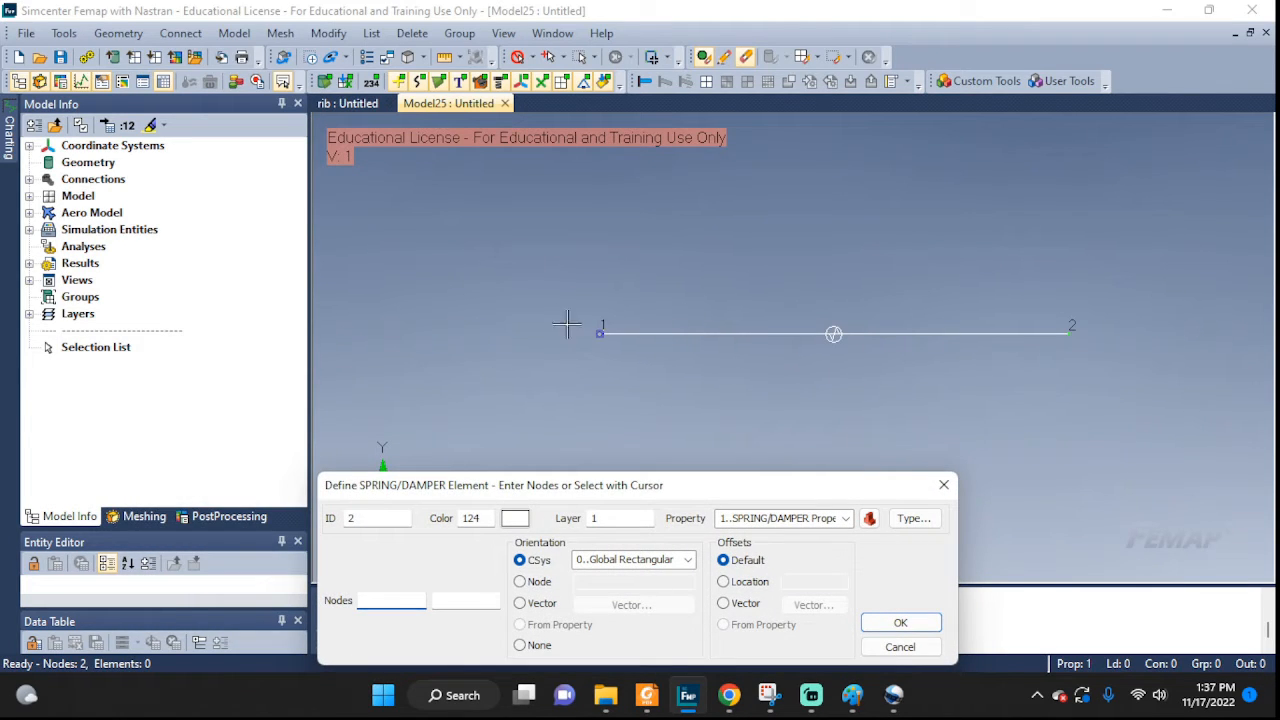
left_click(900, 647)
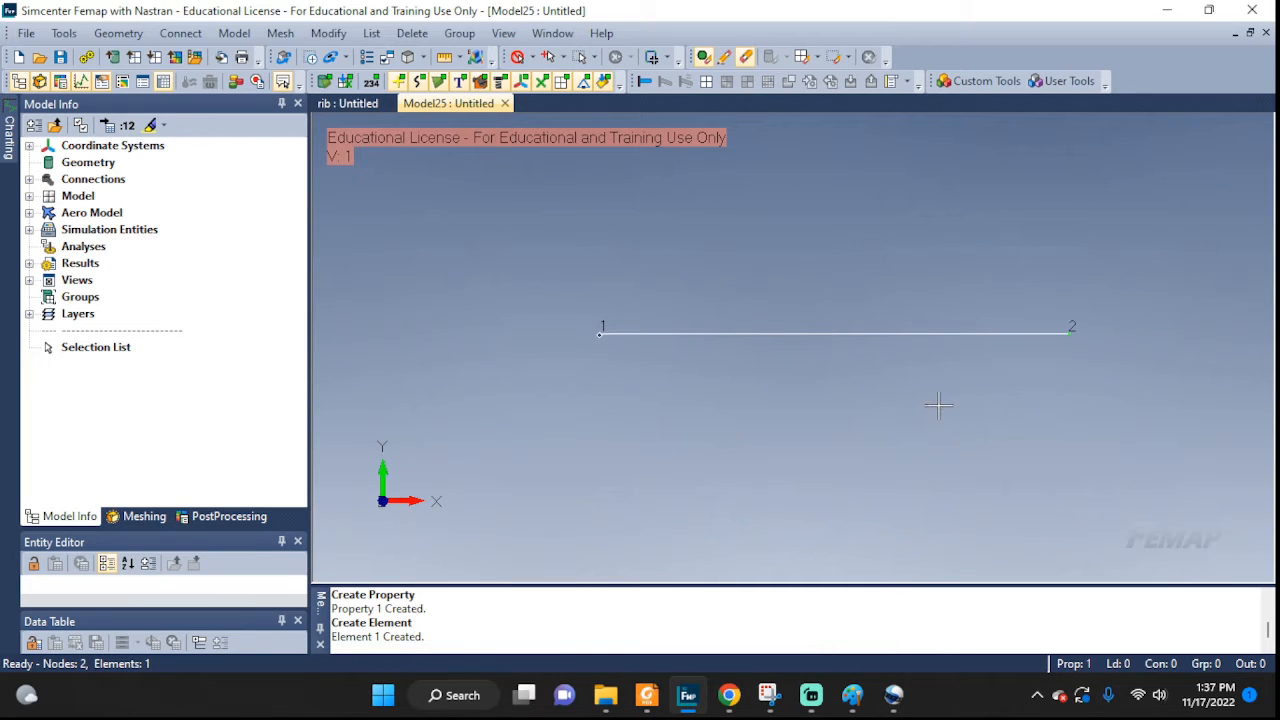
Start a nodal constraint and create a new constraint set titled BC for it
middle_click_drag(939, 406, 837, 403)
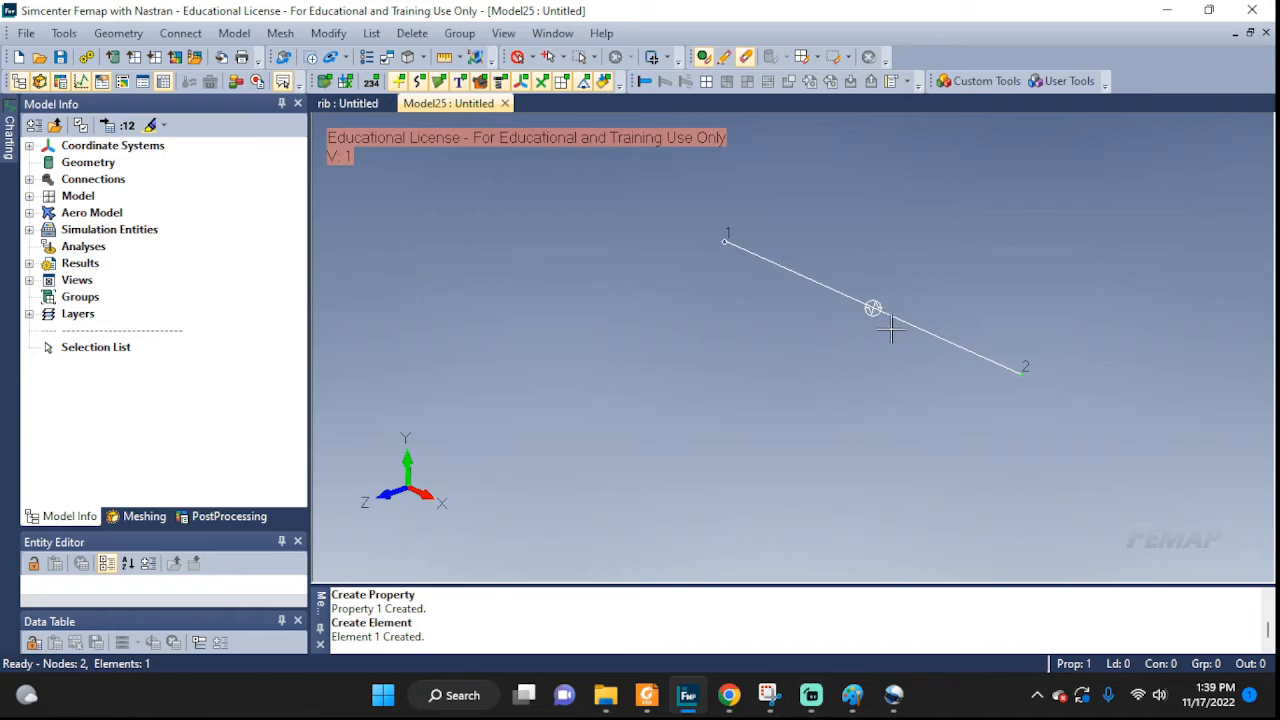
scroll(891, 329, "up", 3)
middle_click_drag(893, 258, 837, 329, "ctrl")
scroll(820, 338, "up", 1)
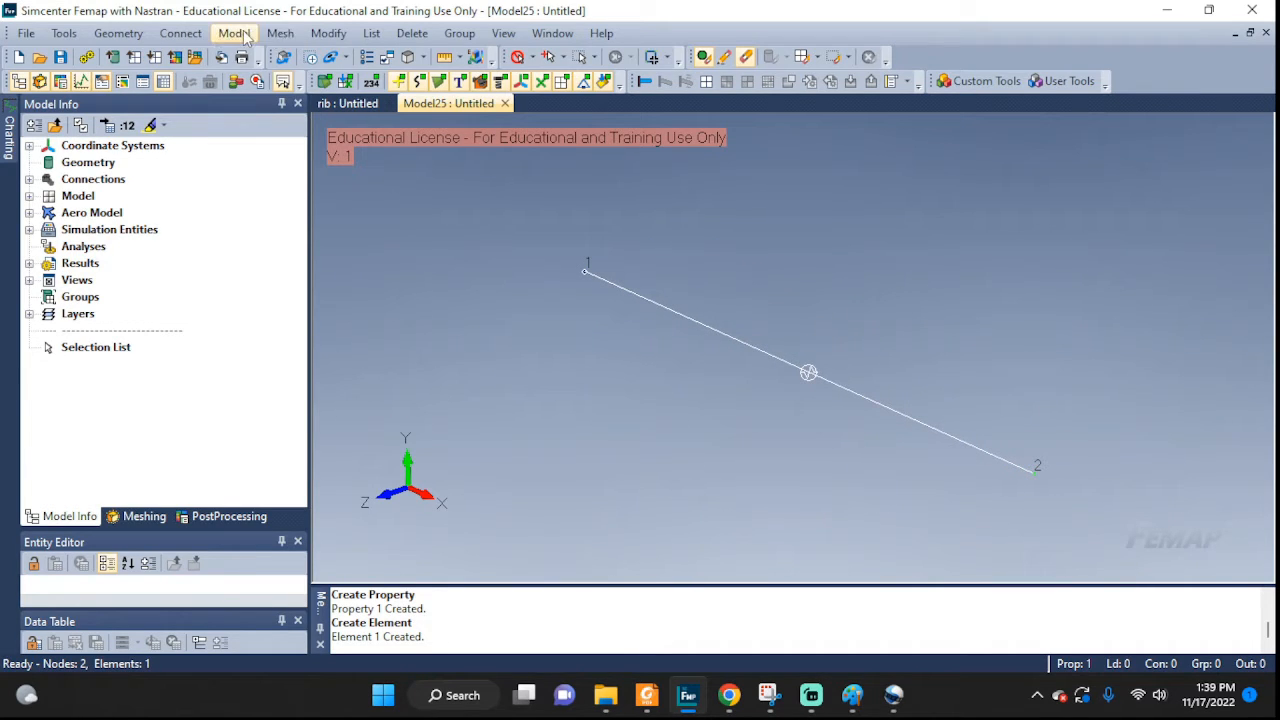
left_click(236, 35)
mouse_move(290, 204)
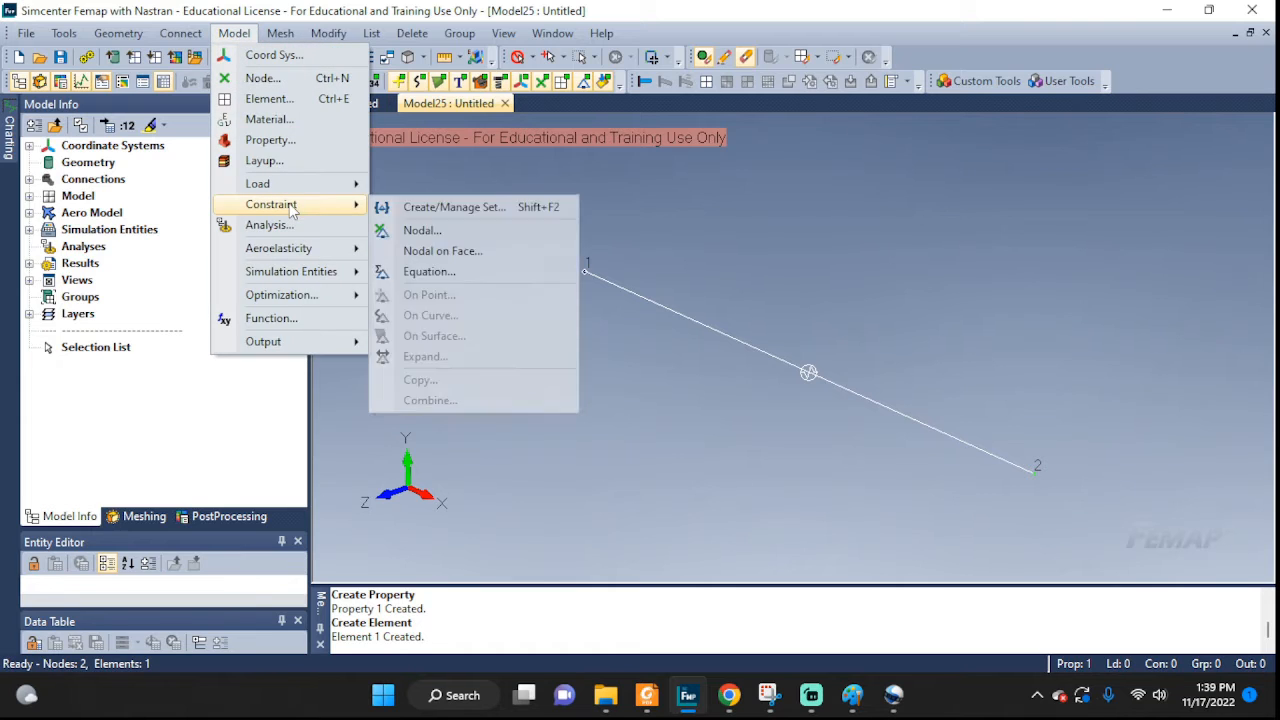
left_click(430, 231)
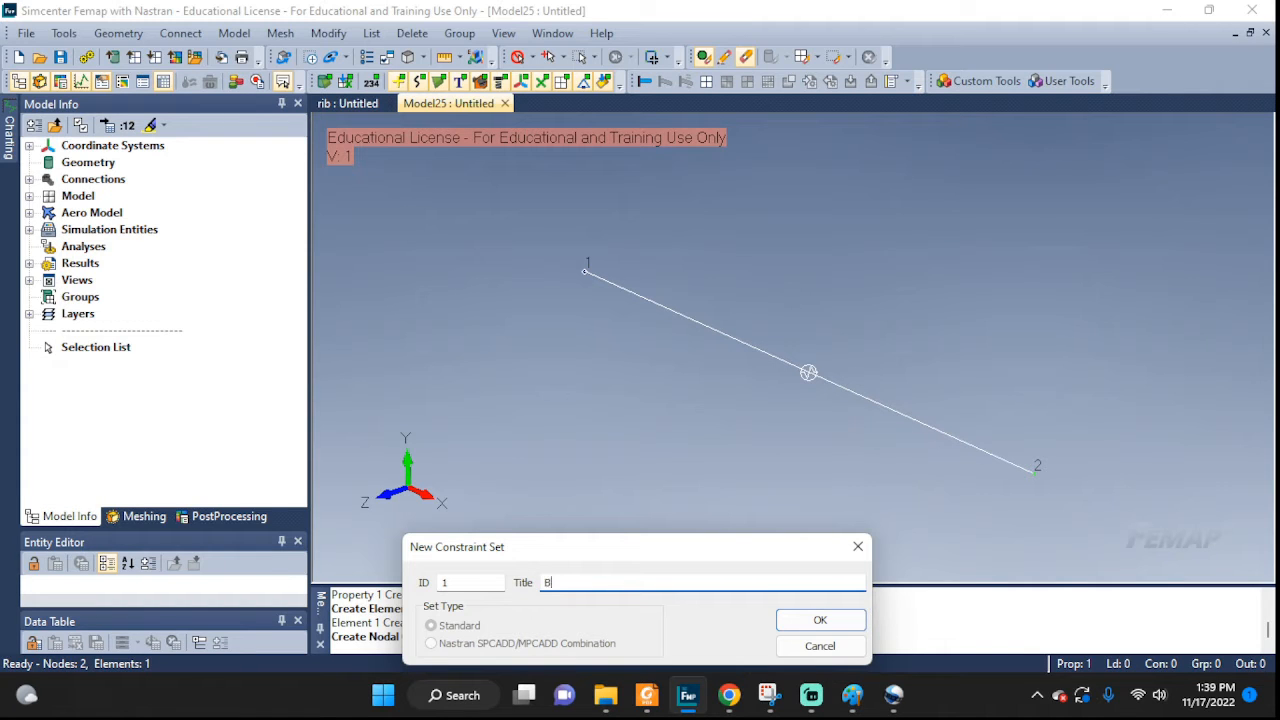
left_click(818, 622)
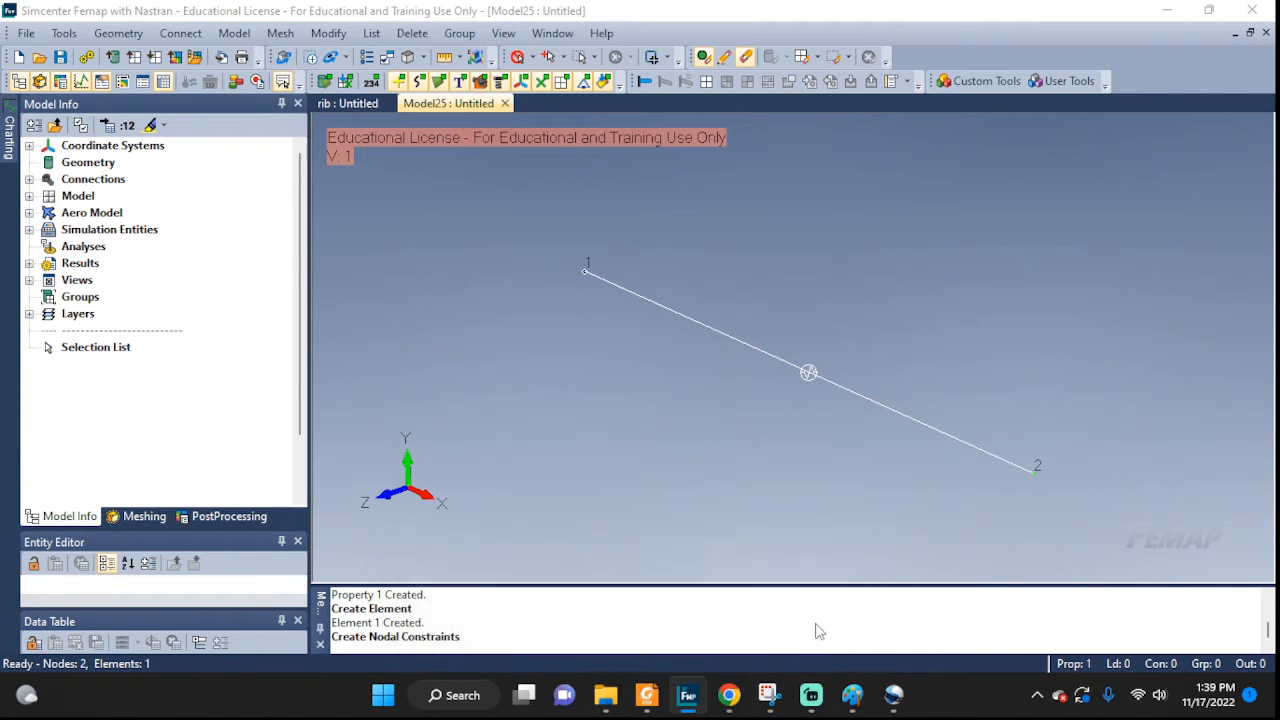
Constrain node 1 as pinned in the BC set, with the constraint titled left side
left_click(585, 271)
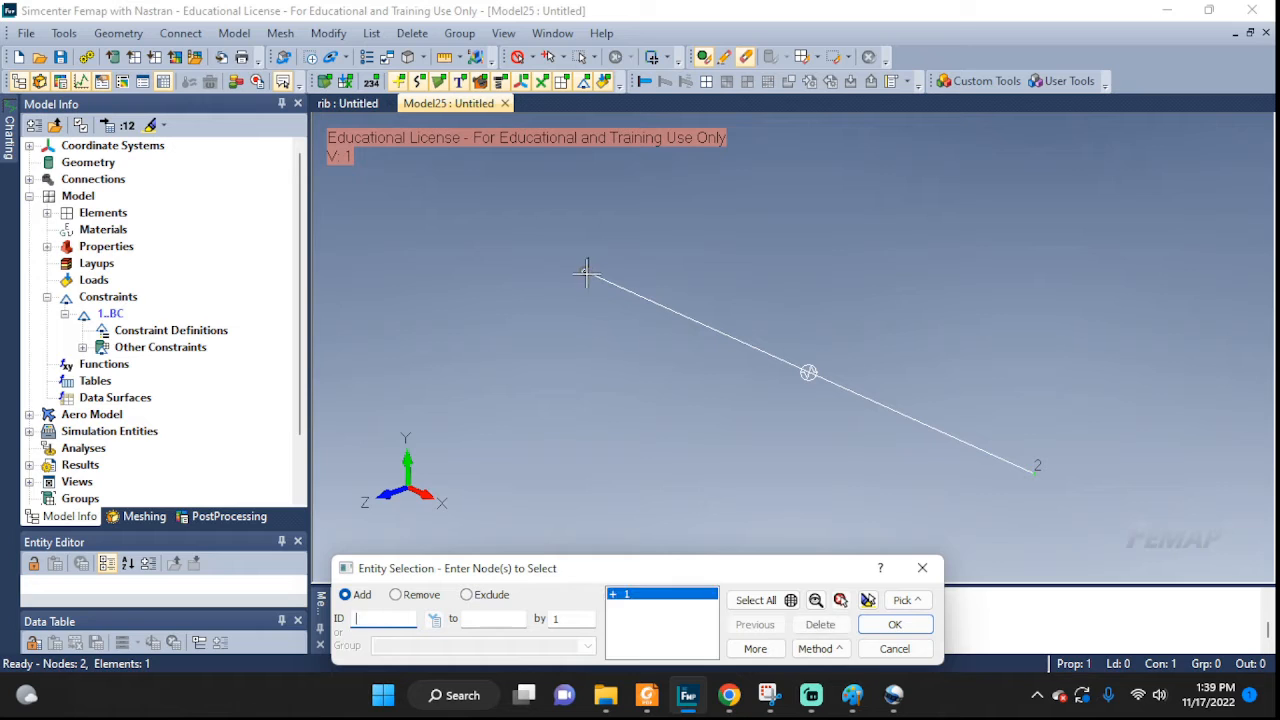
left_click(874, 627)
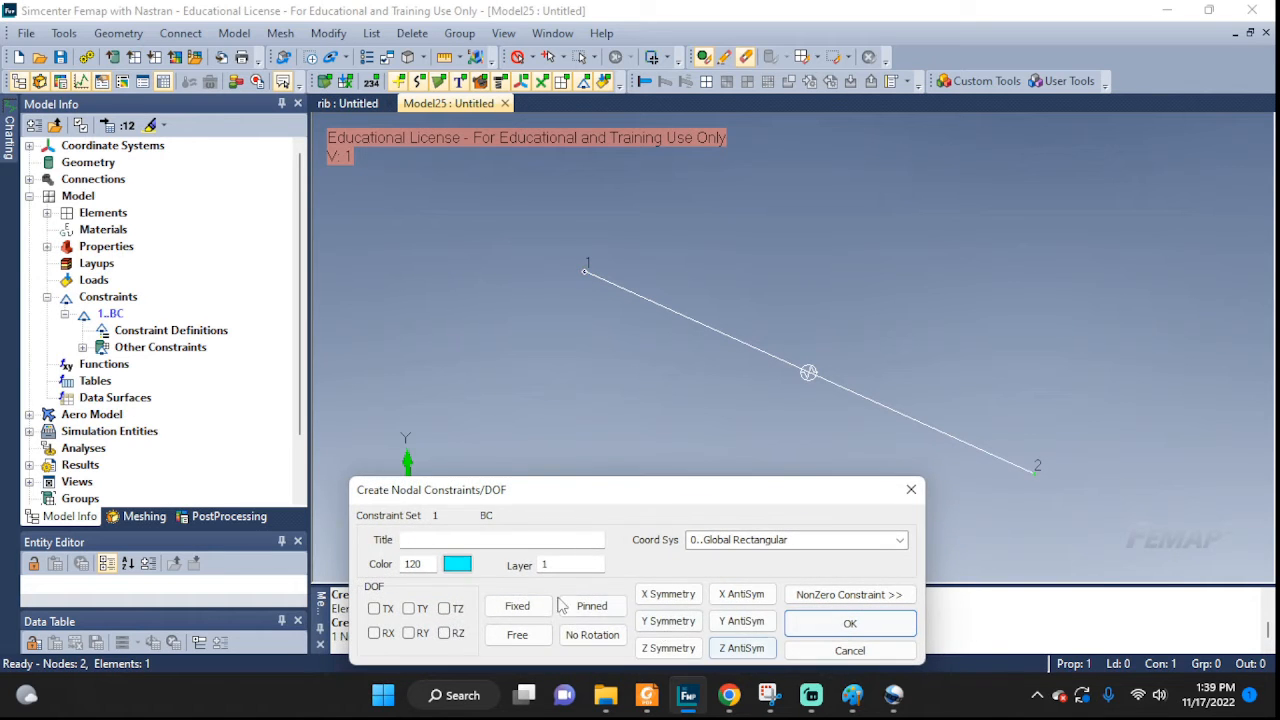
left_click(422, 539)
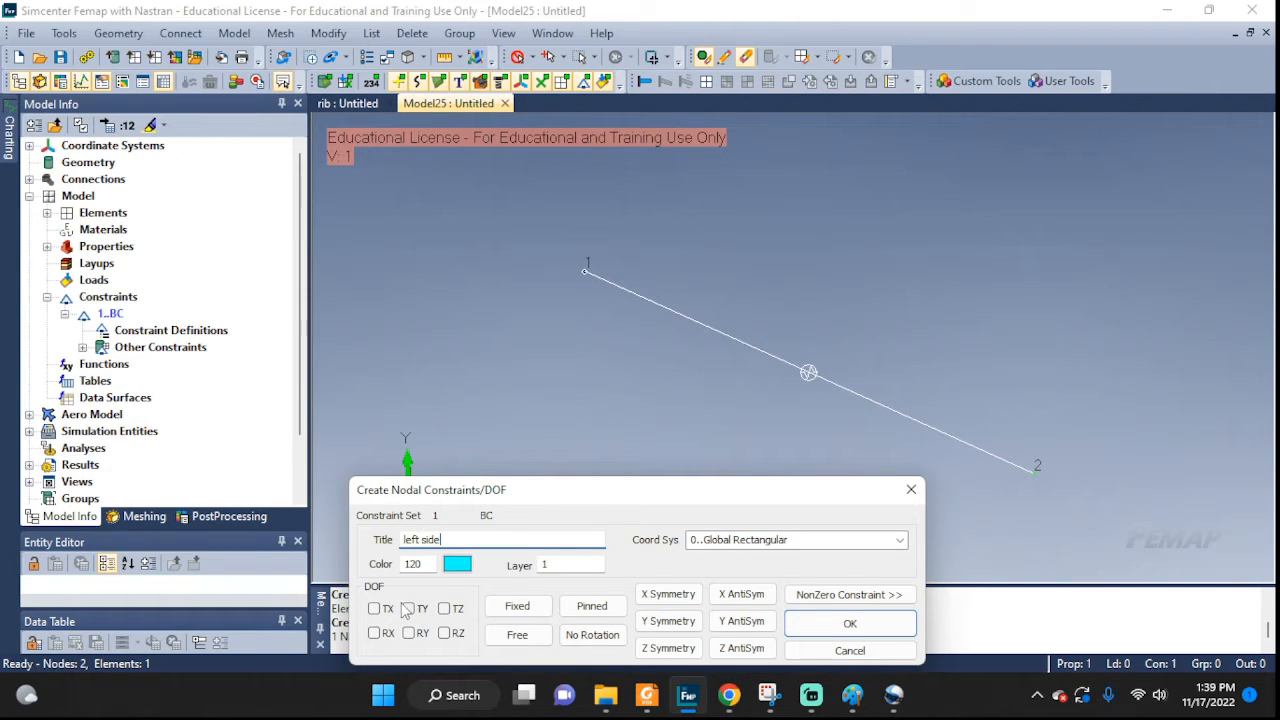
left_click(592, 606)
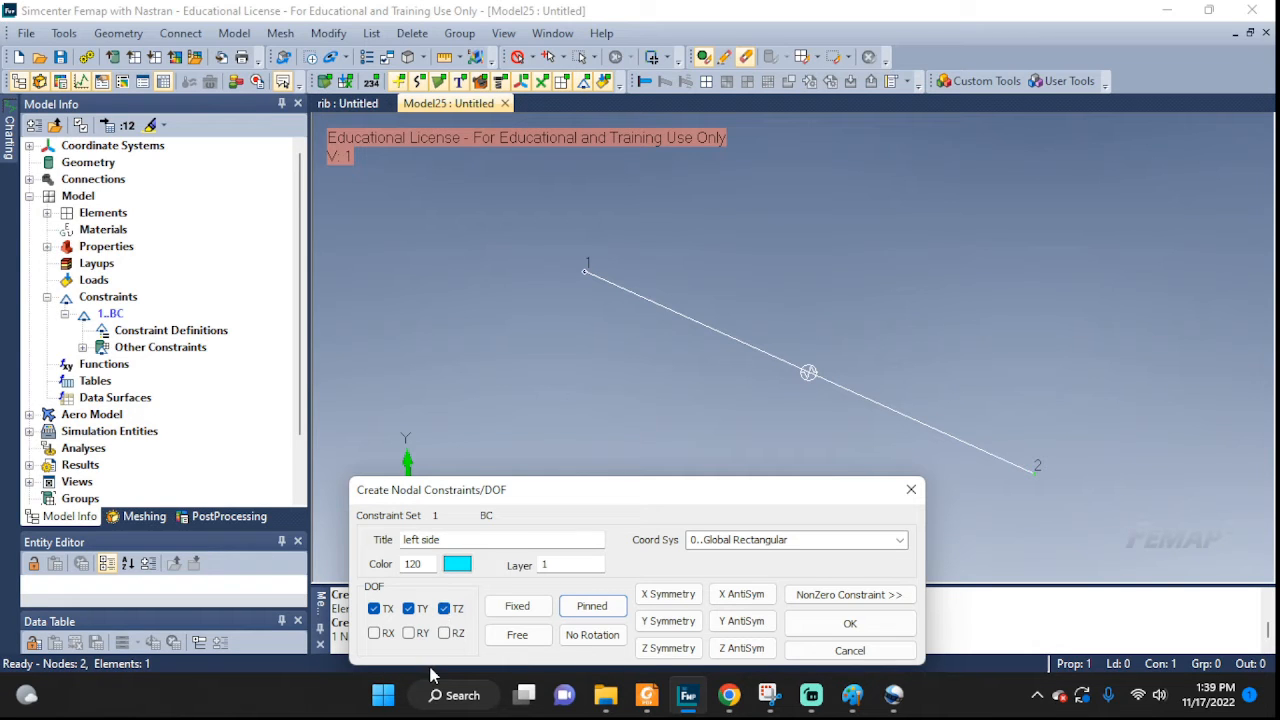
left_click(850, 623)
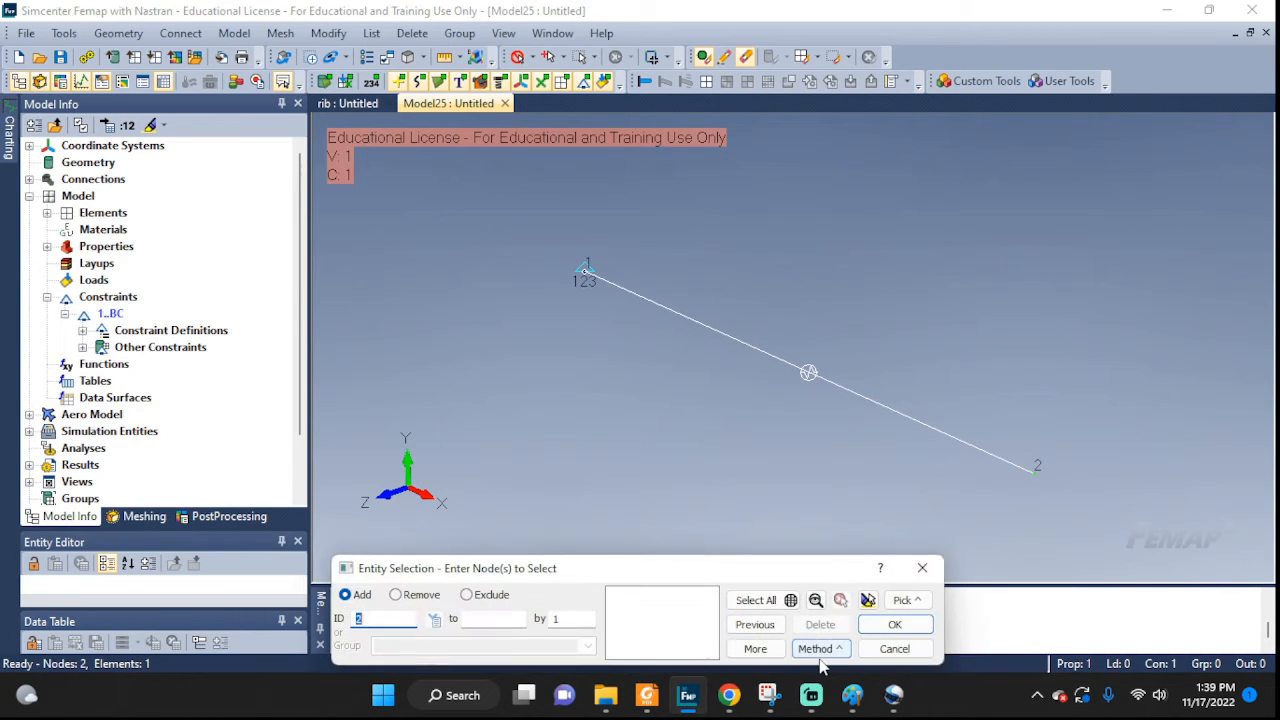
Constrain node 2 in TY and TZ only, leaving TX free, and finish creating nodal constraints
left_click(1035, 471)
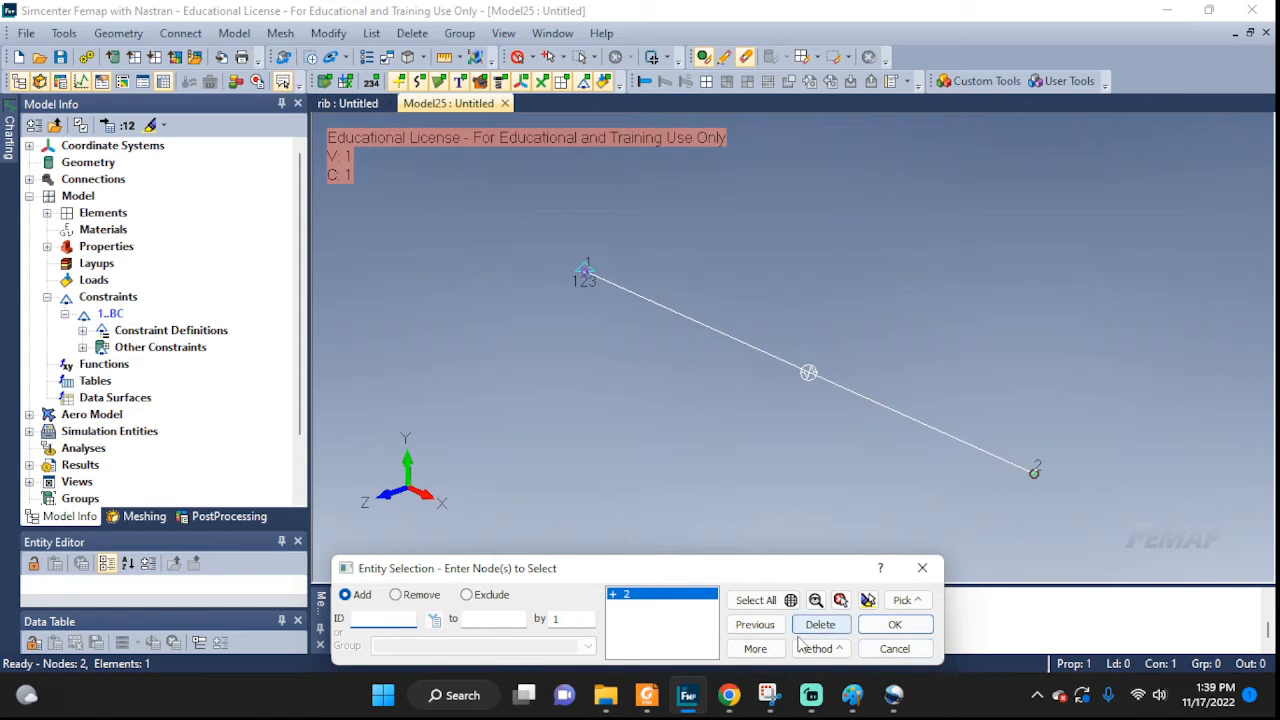
left_click(895, 624)
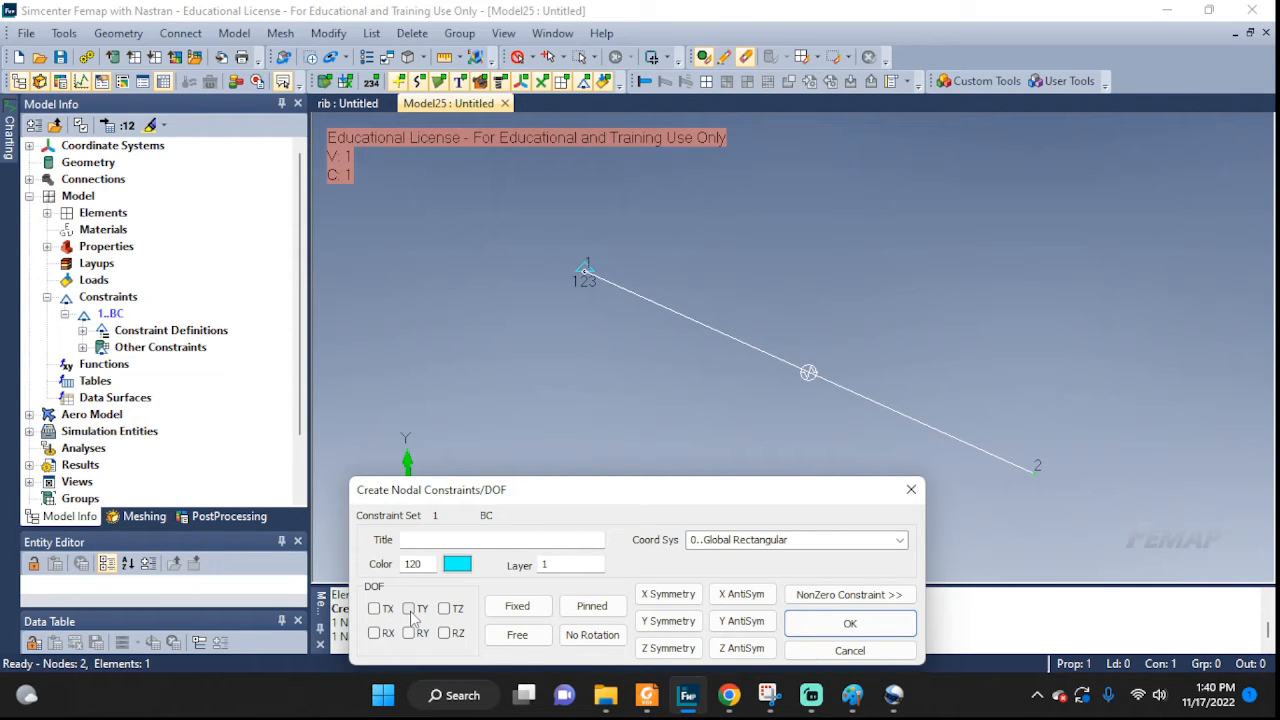
left_click(410, 611)
left_click(445, 609)
left_click_drag(551, 503, 816, 537)
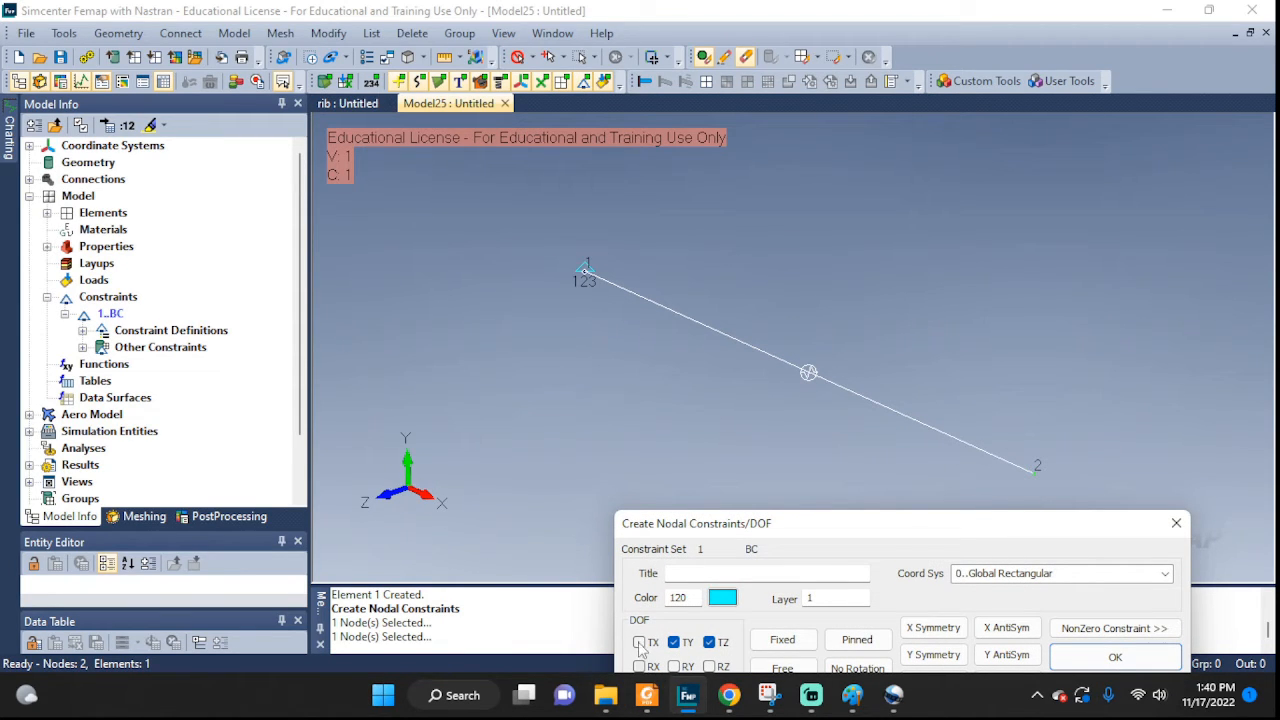
left_click_drag(771, 536, 537, 404)
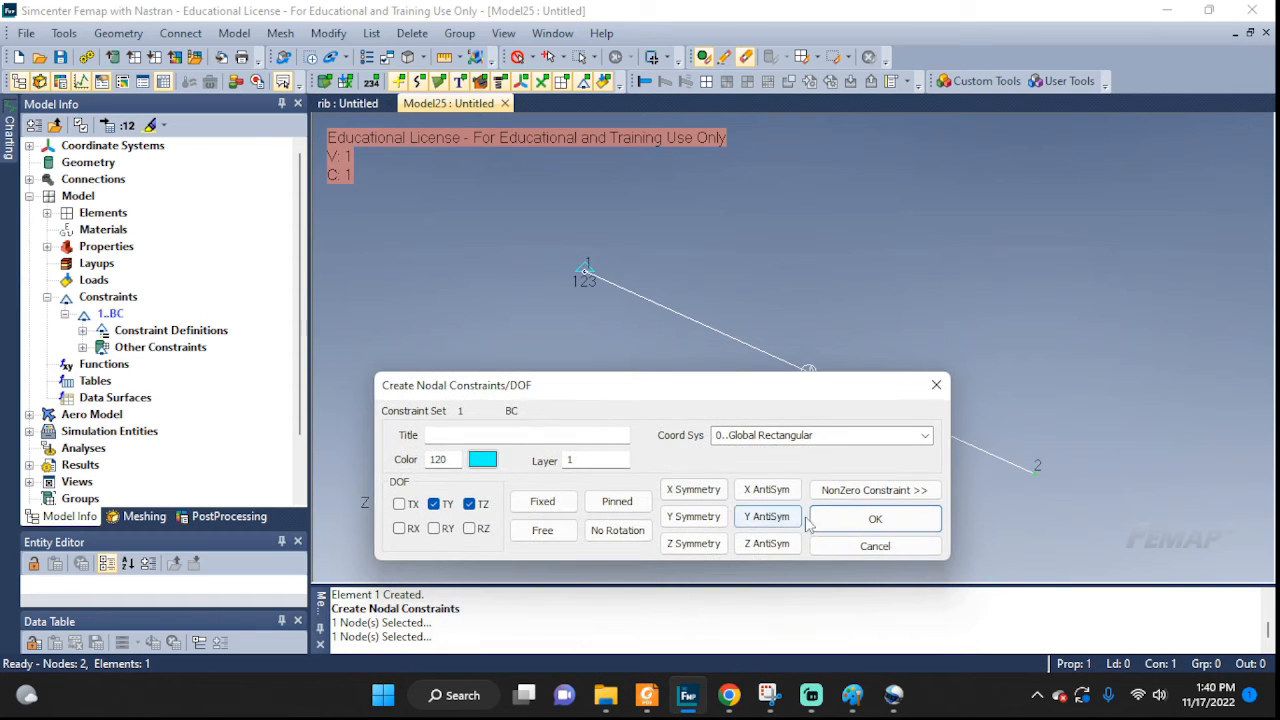
left_click(838, 524)
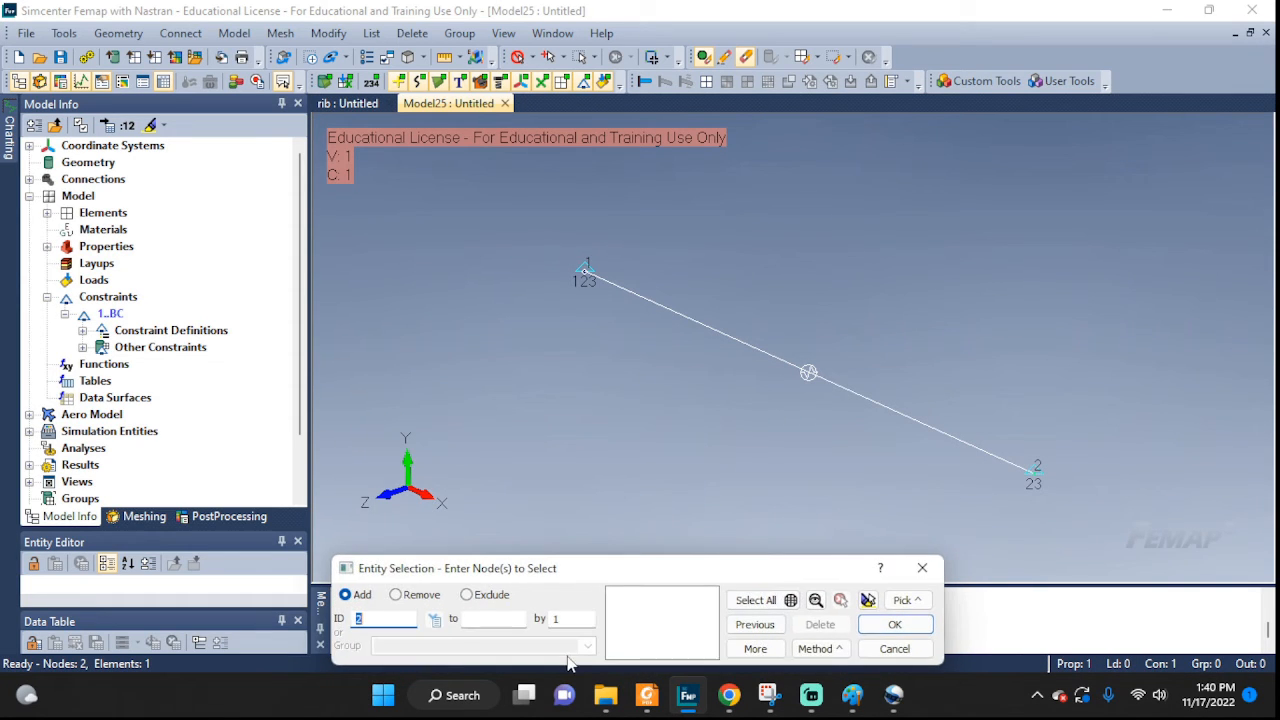
left_click(894, 648)
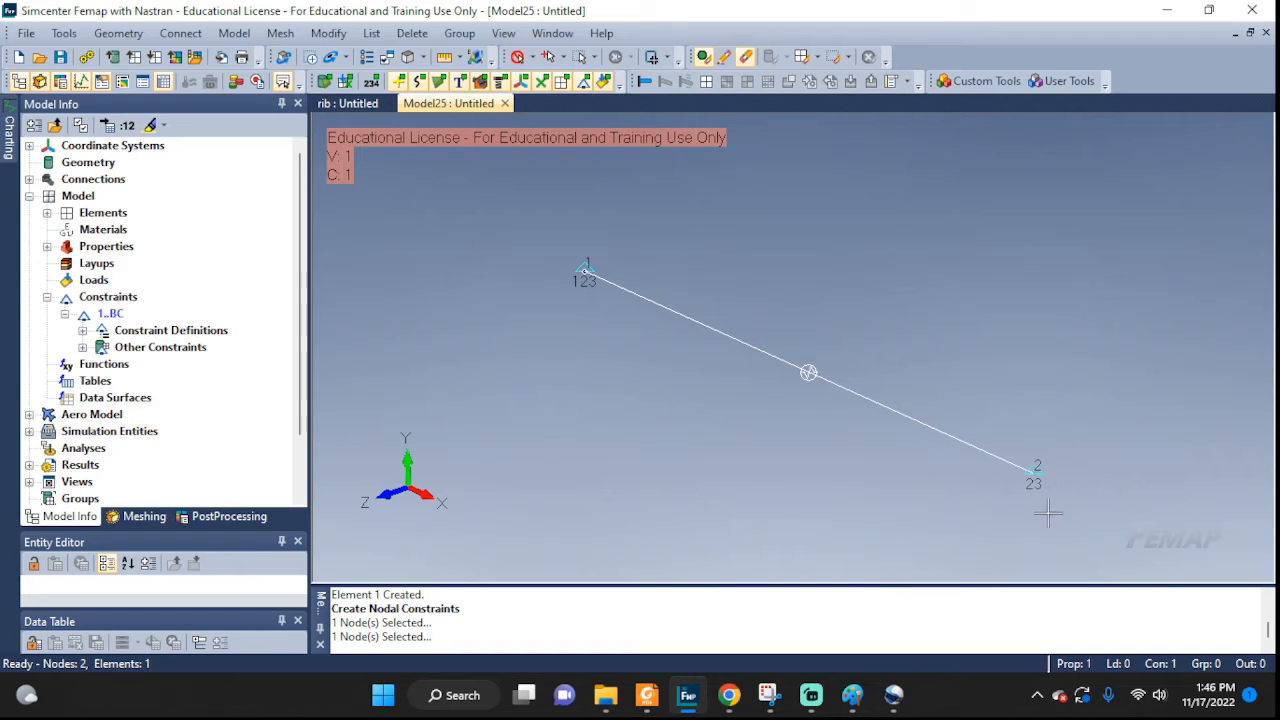
Check the spring-mass diagram, and create a Mass property with a mass of 1
left_click(770, 695)
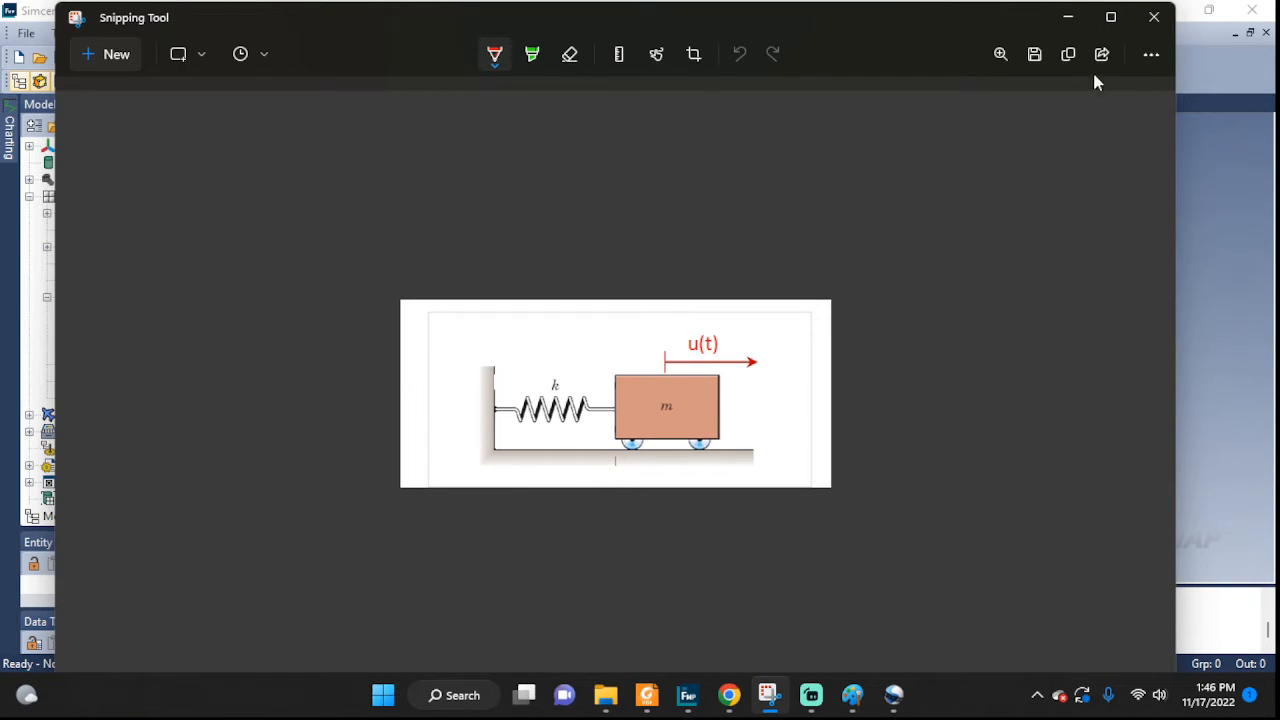
left_click(1067, 17)
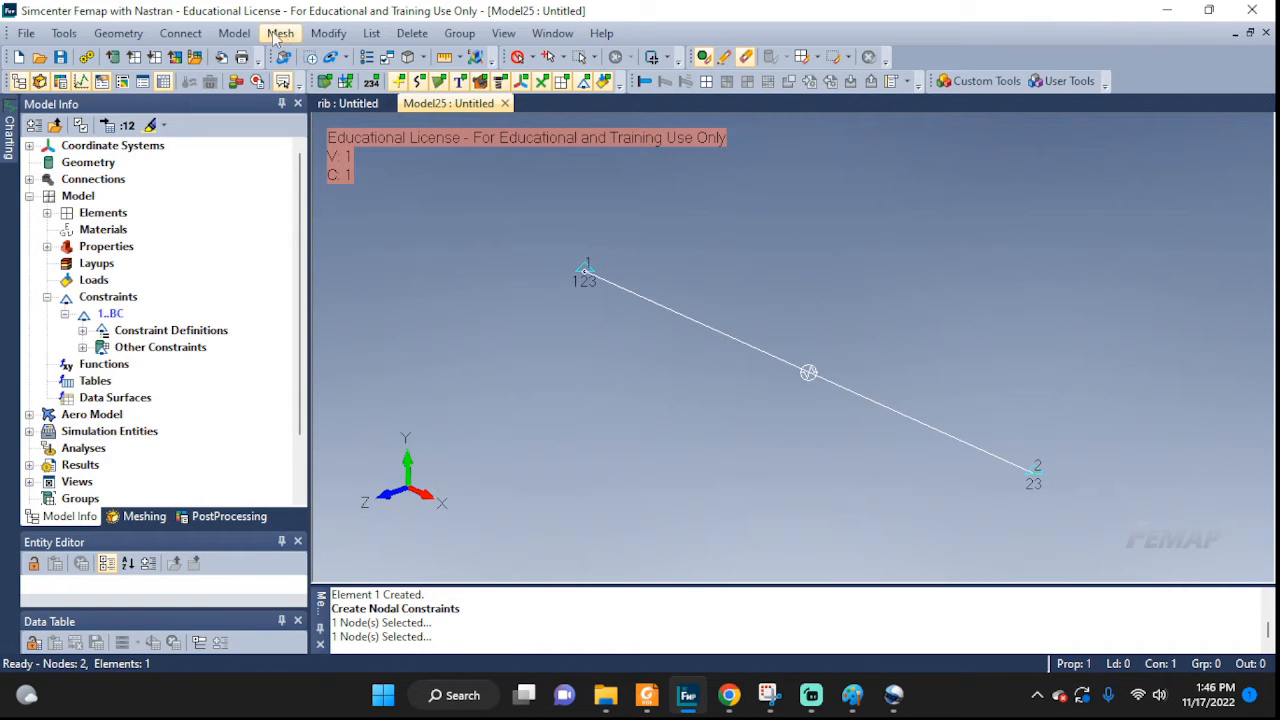
left_click(234, 35)
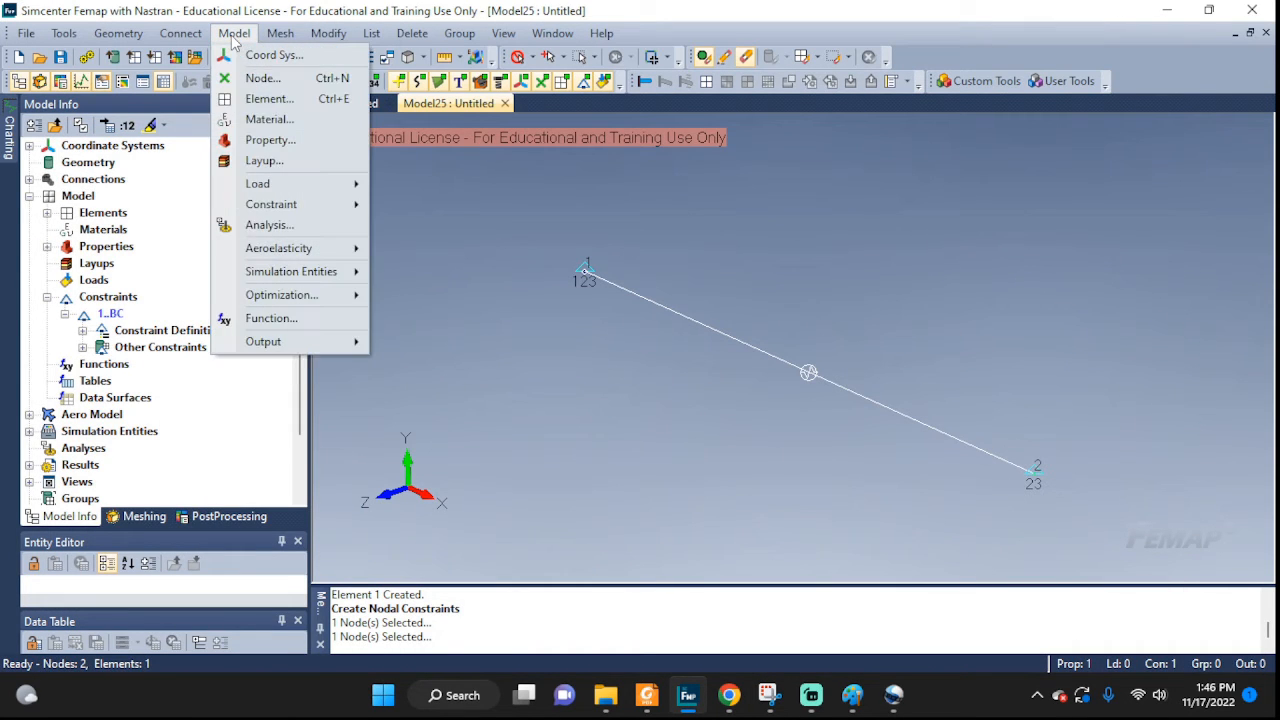
left_click(262, 140)
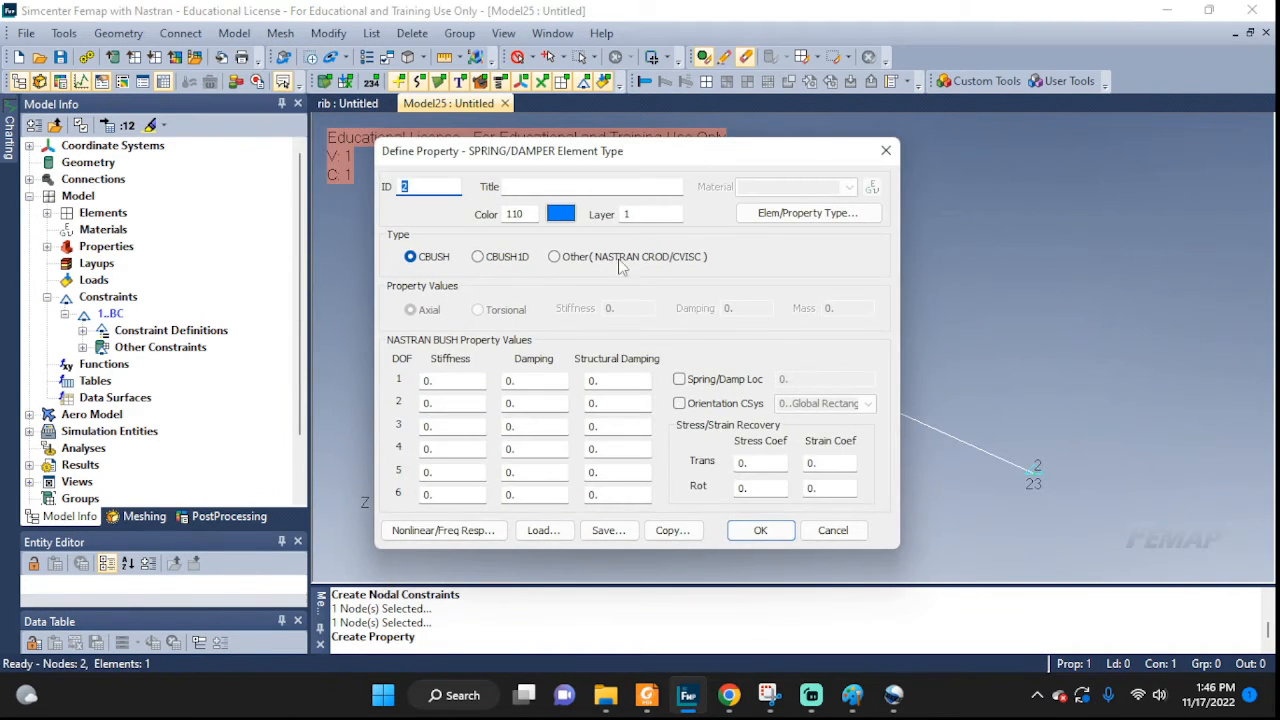
left_click(791, 213)
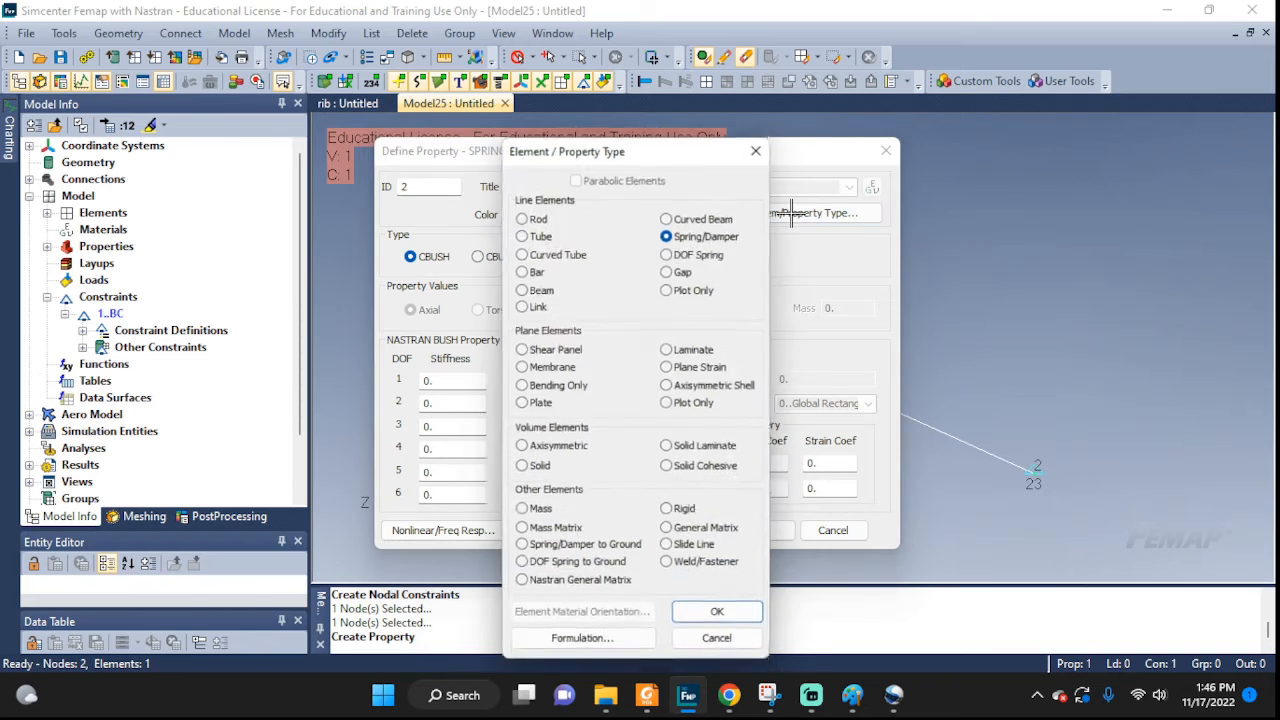
left_click(523, 513)
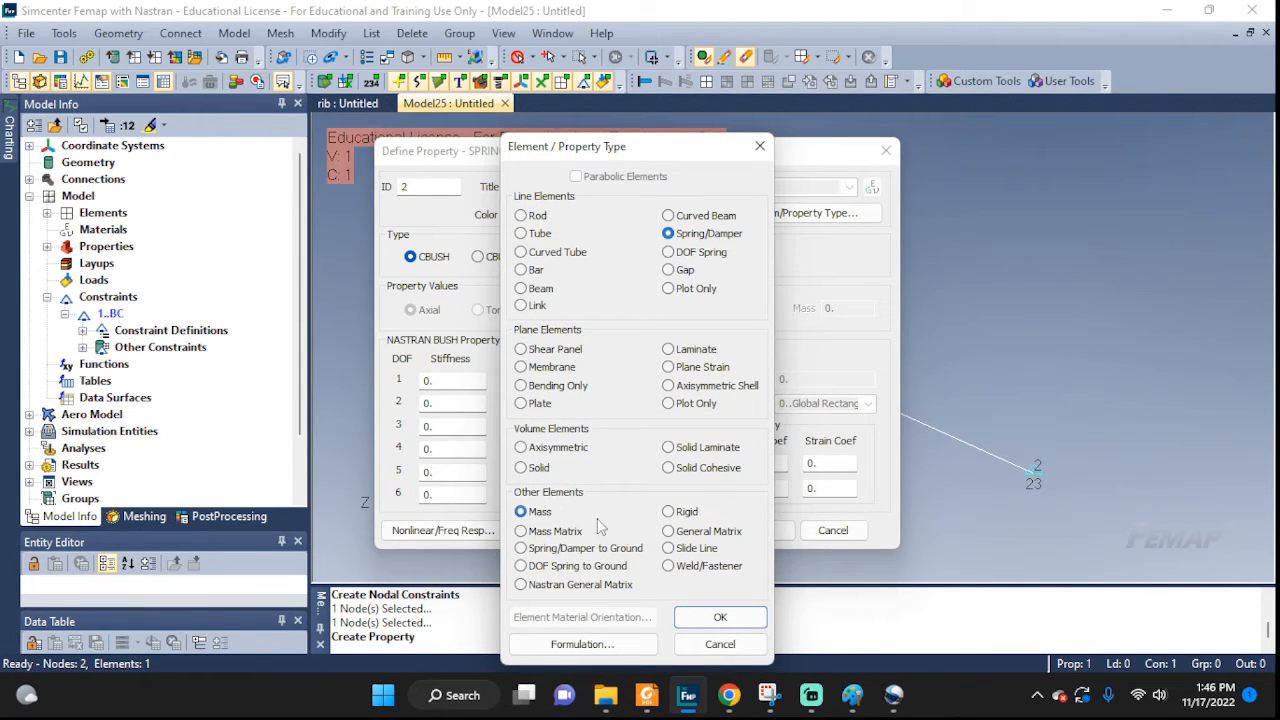
left_click(719, 618)
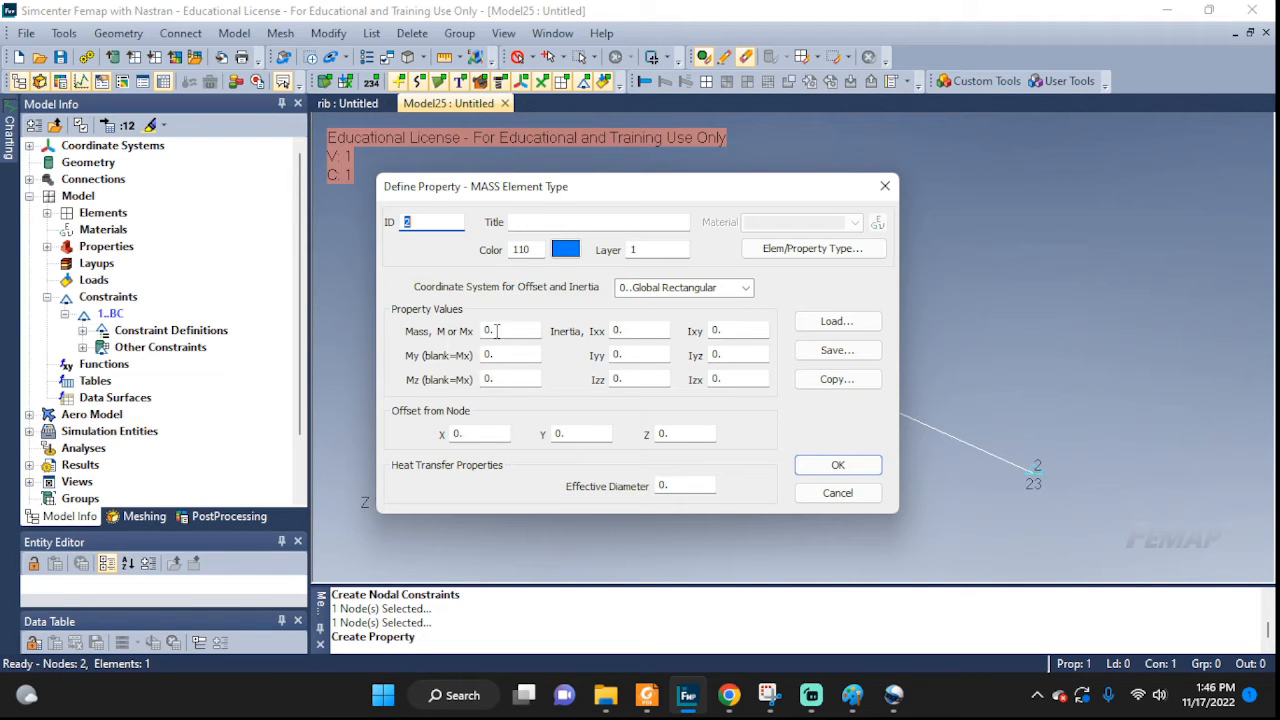
left_click(497, 331)
type("1")
left_click(818, 464)
left_click(838, 493)
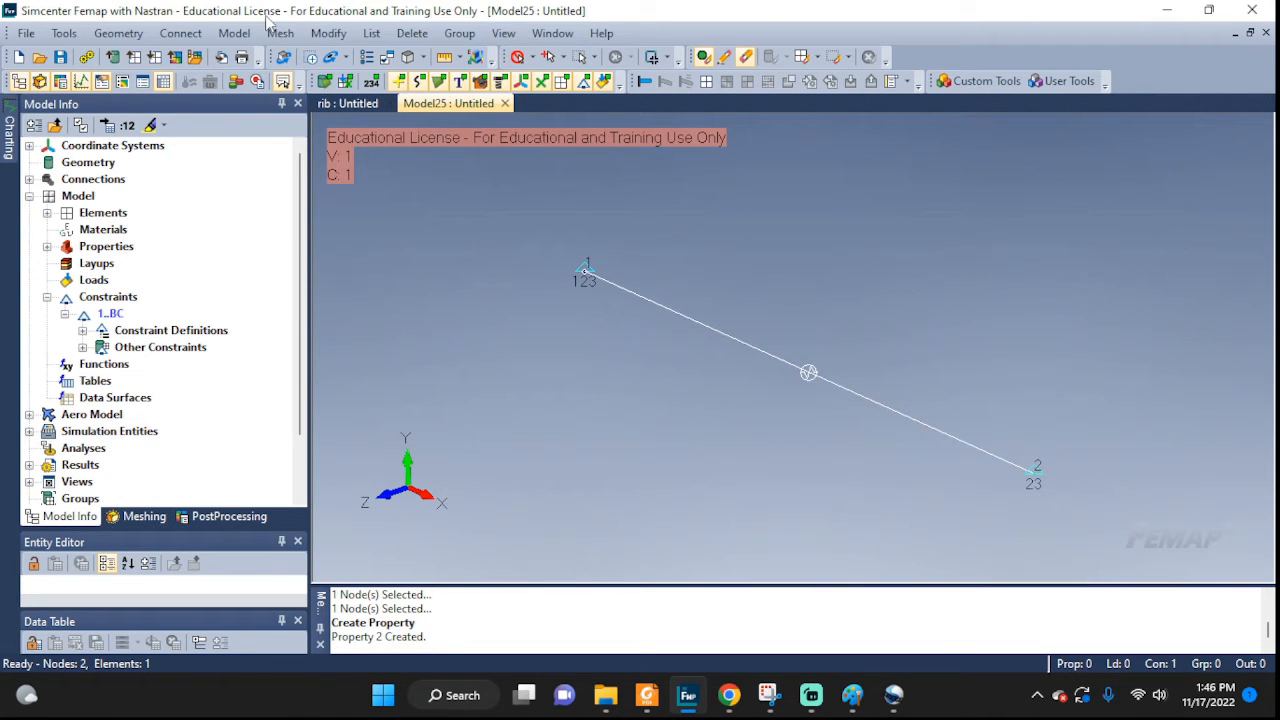
Create a mass element on node 2 using the mass property
left_click(240, 34)
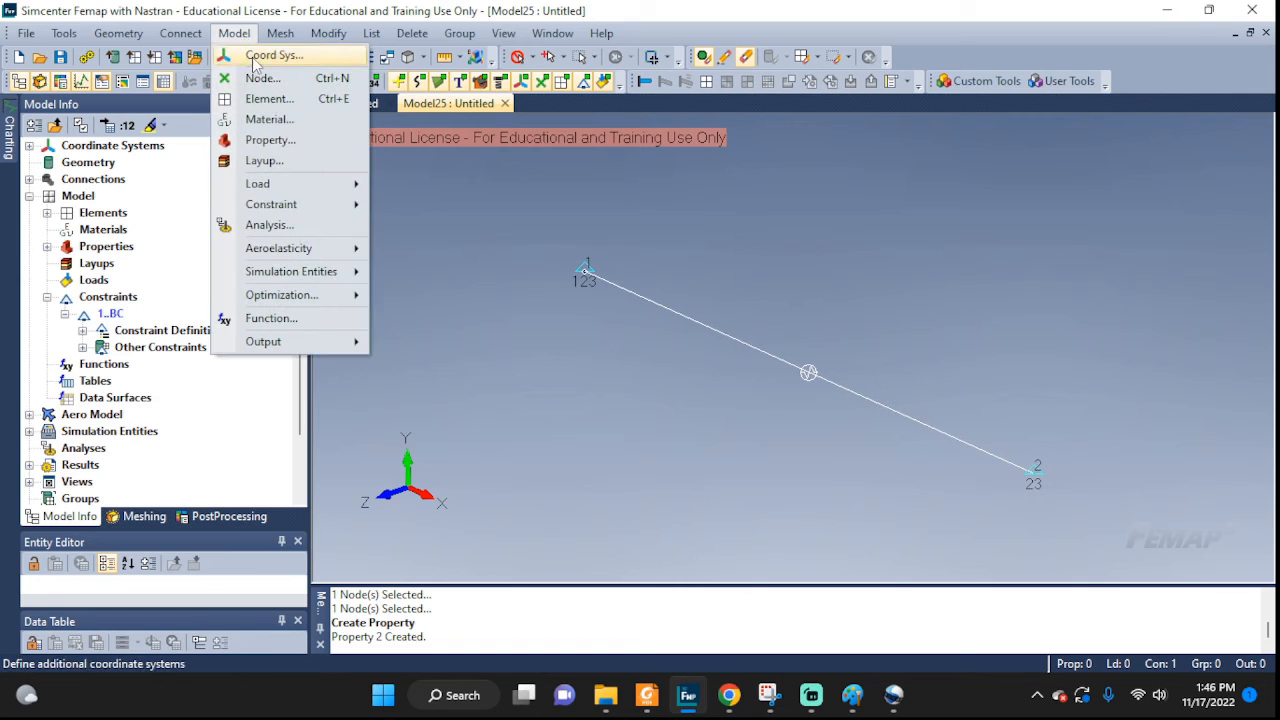
left_click(262, 100)
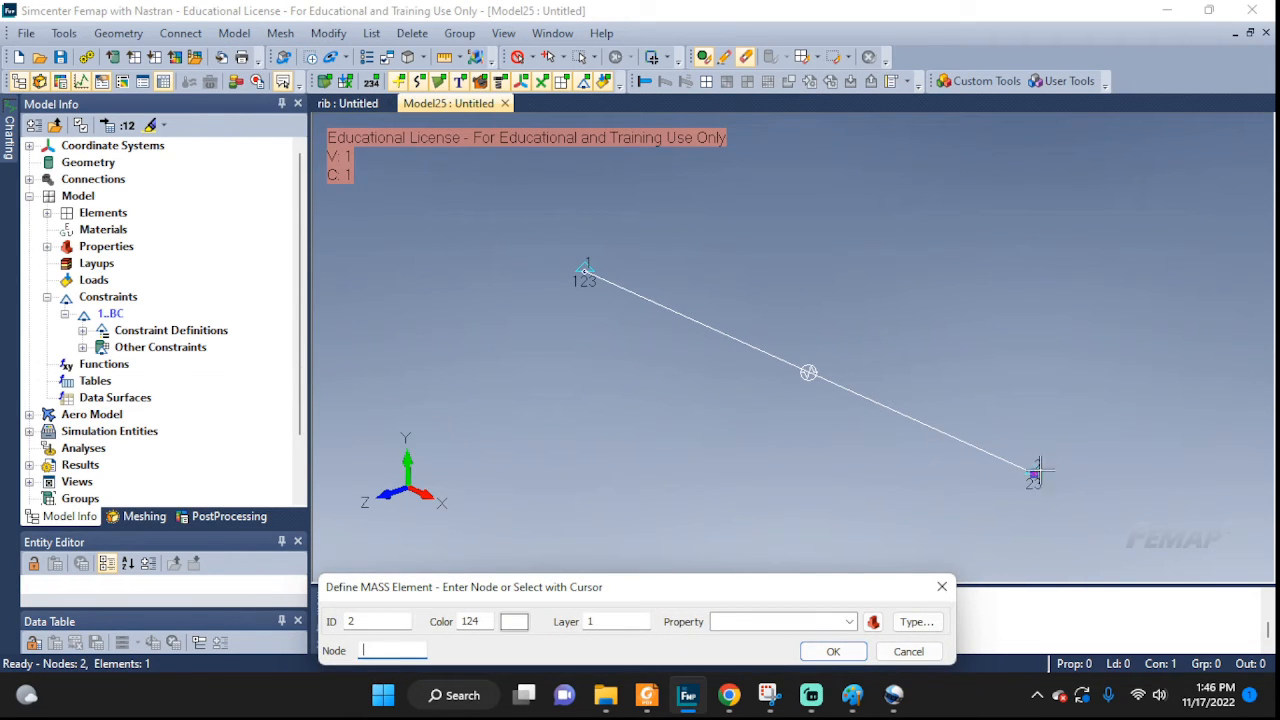
left_click(831, 622)
left_click(755, 640)
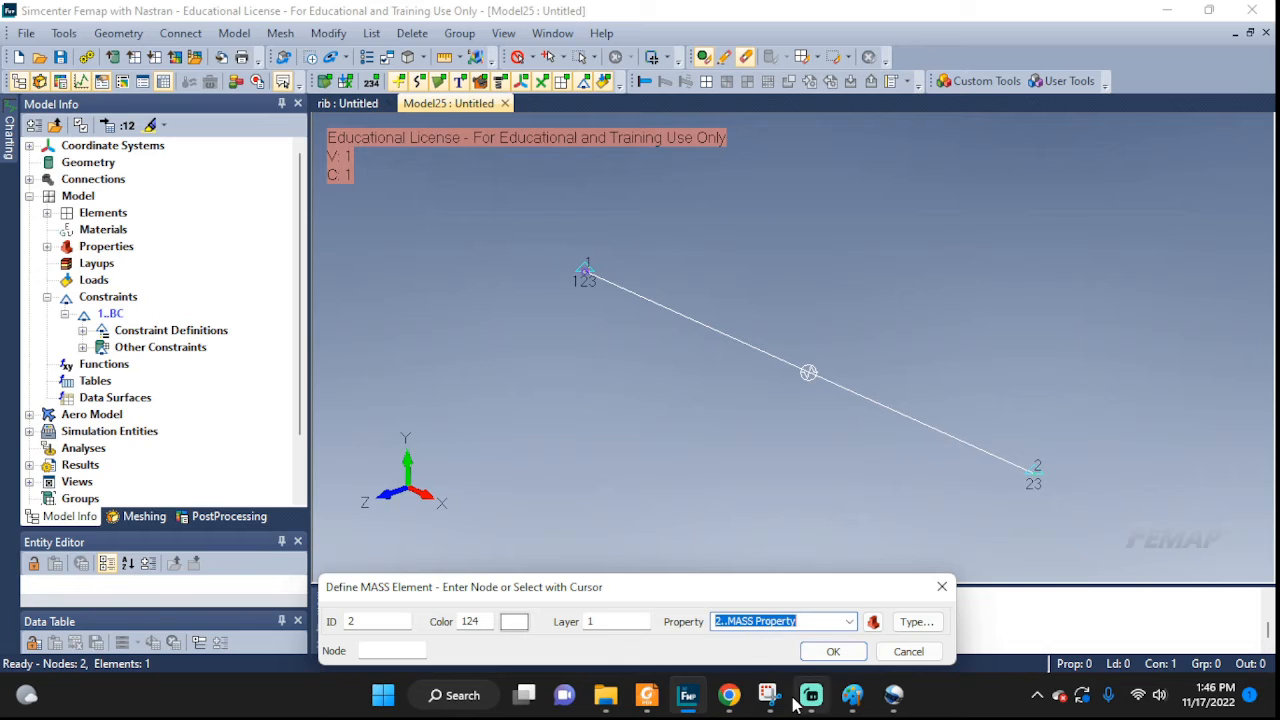
left_click(382, 655)
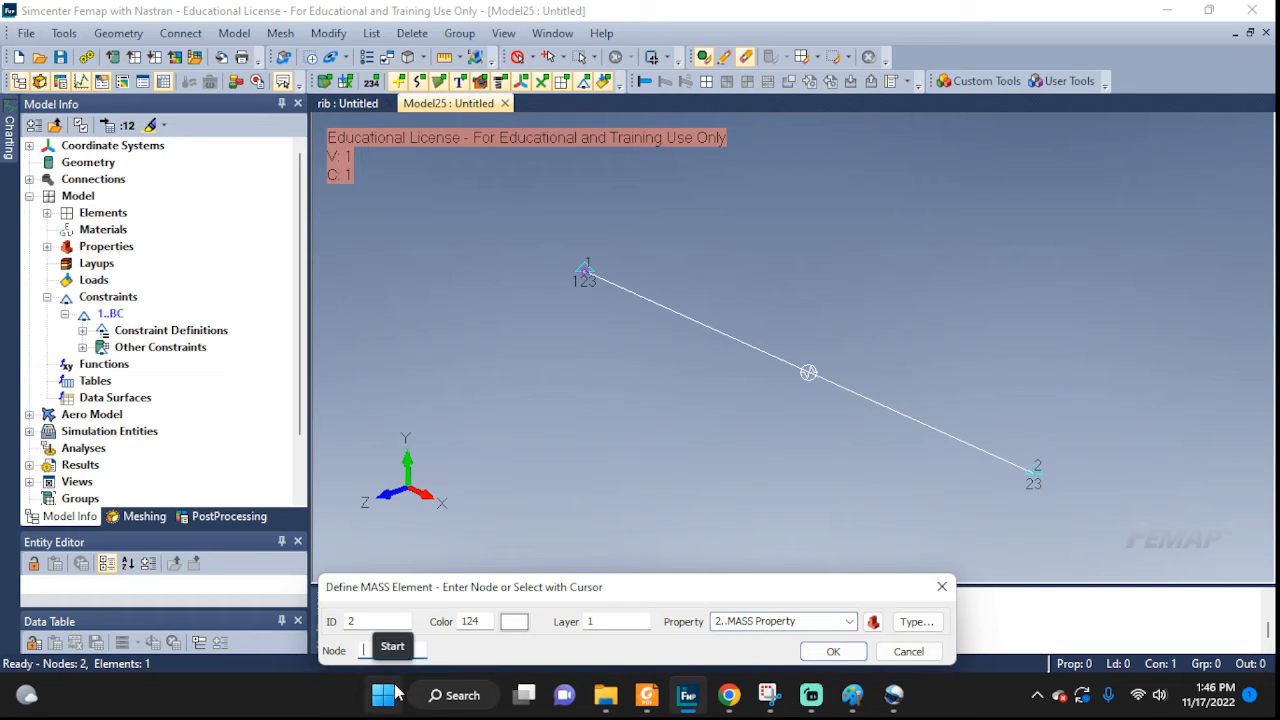
type("2")
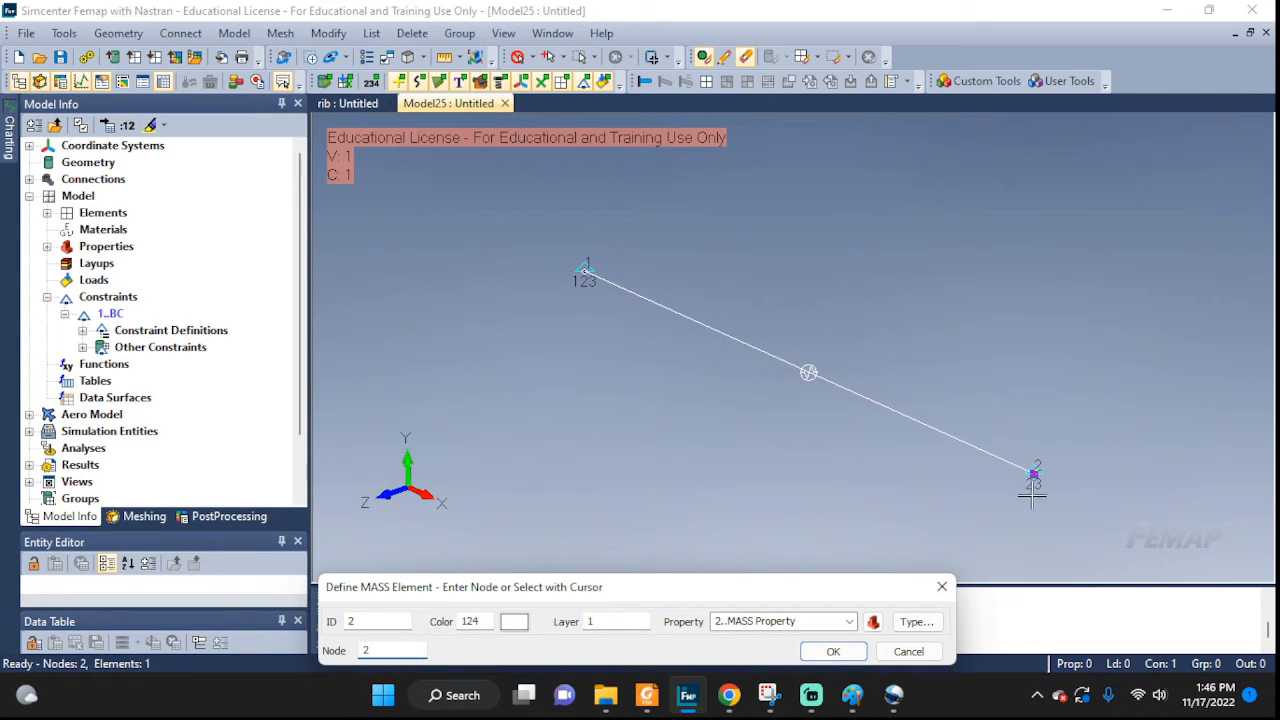
left_click(833, 651)
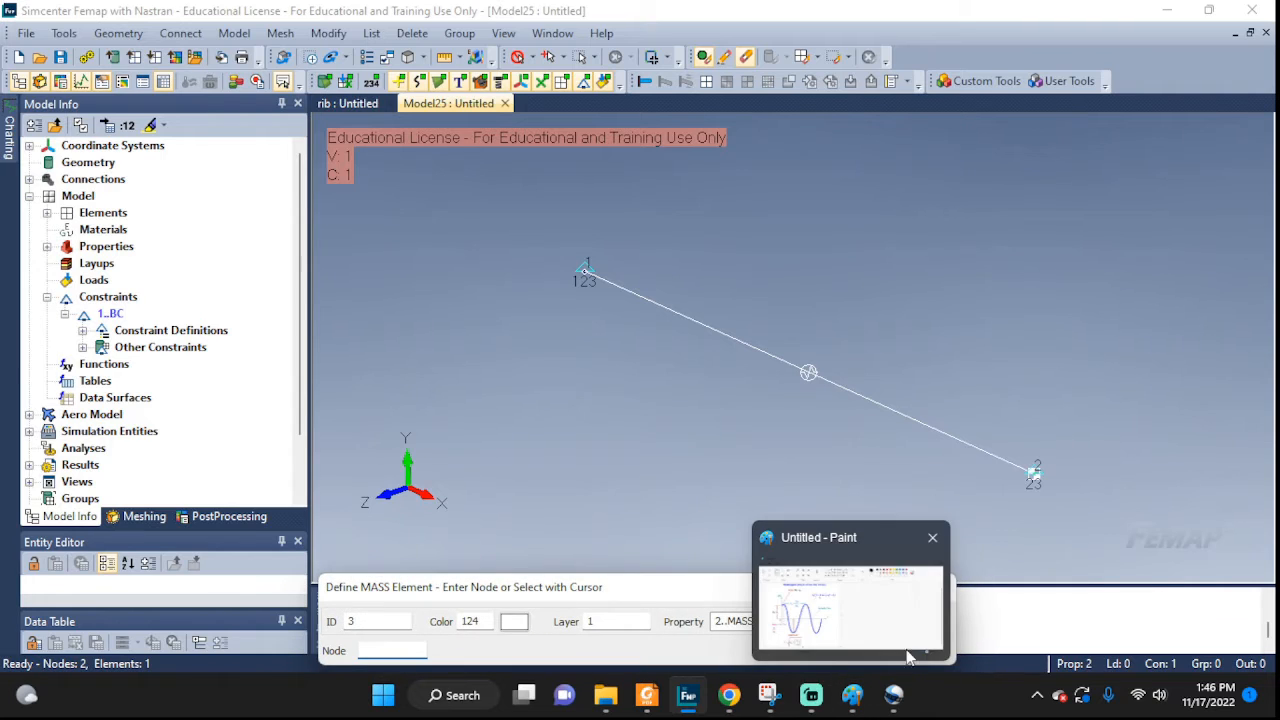
left_click(928, 658)
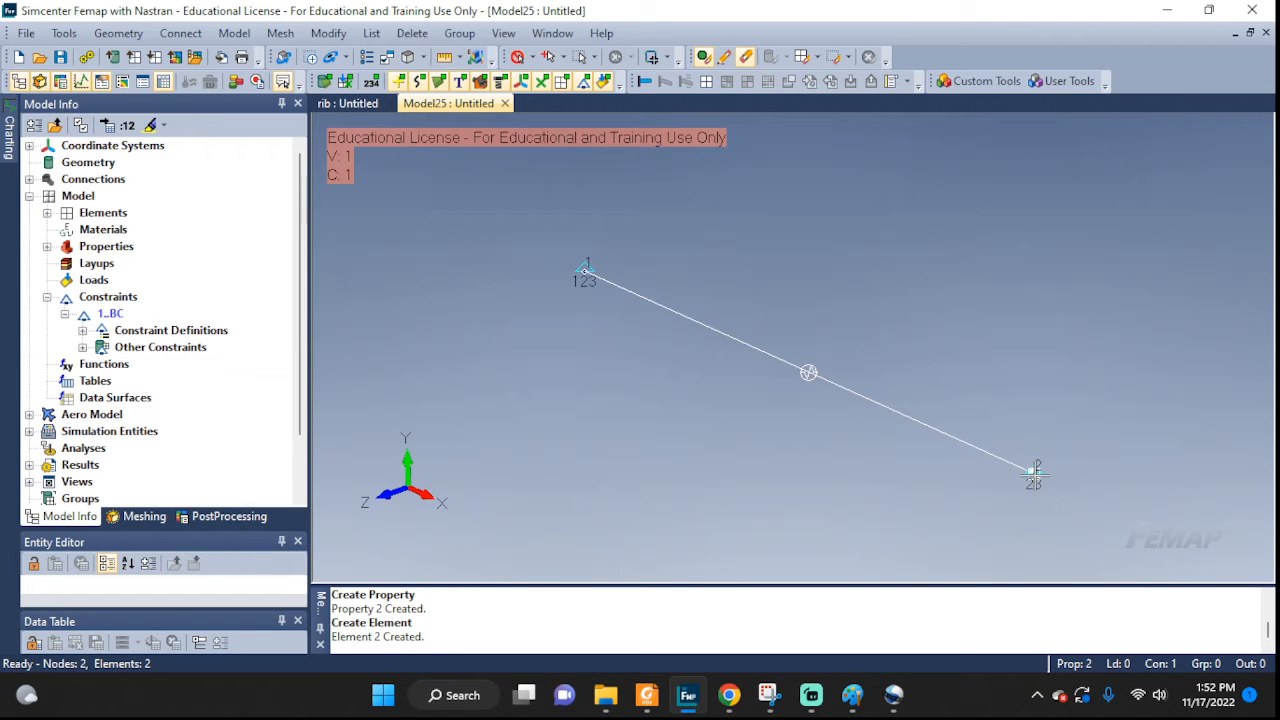
Check the initial conditions in the spring-mass diagram, and start a nodal load in a new load set titled IC
left_click(768, 695)
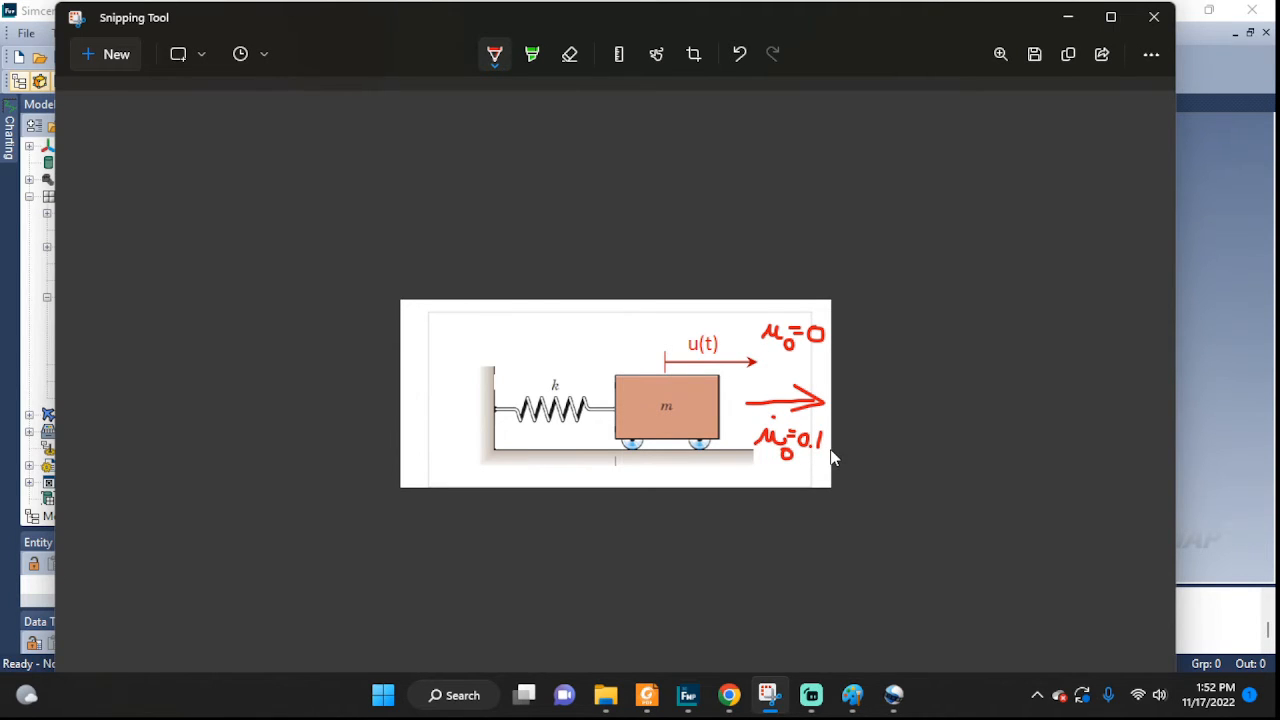
left_click(1068, 17)
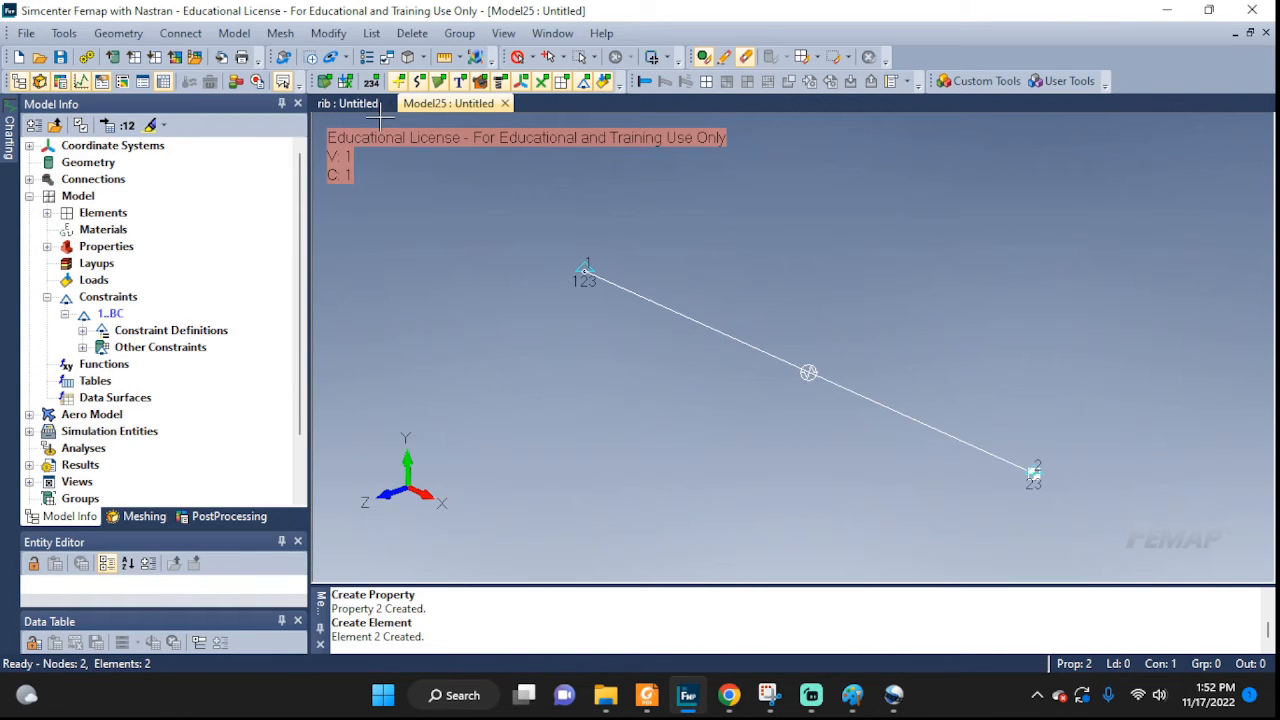
left_click(234, 33)
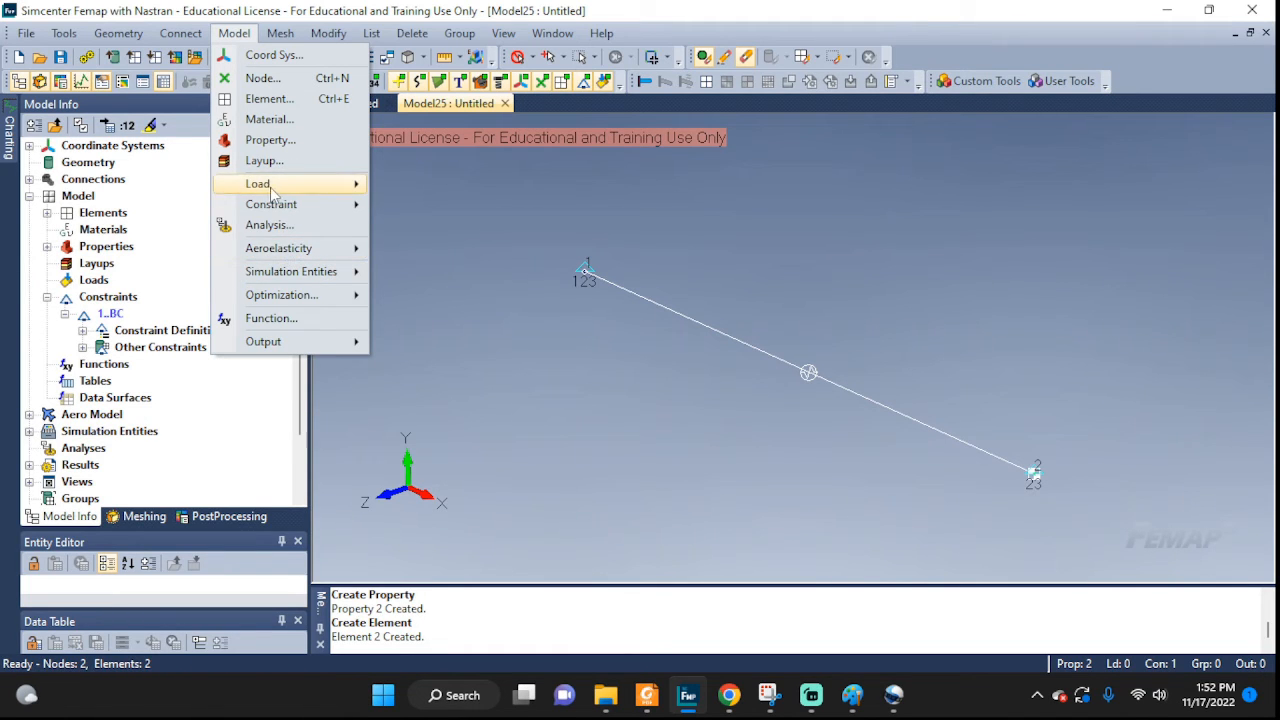
mouse_move(272, 190)
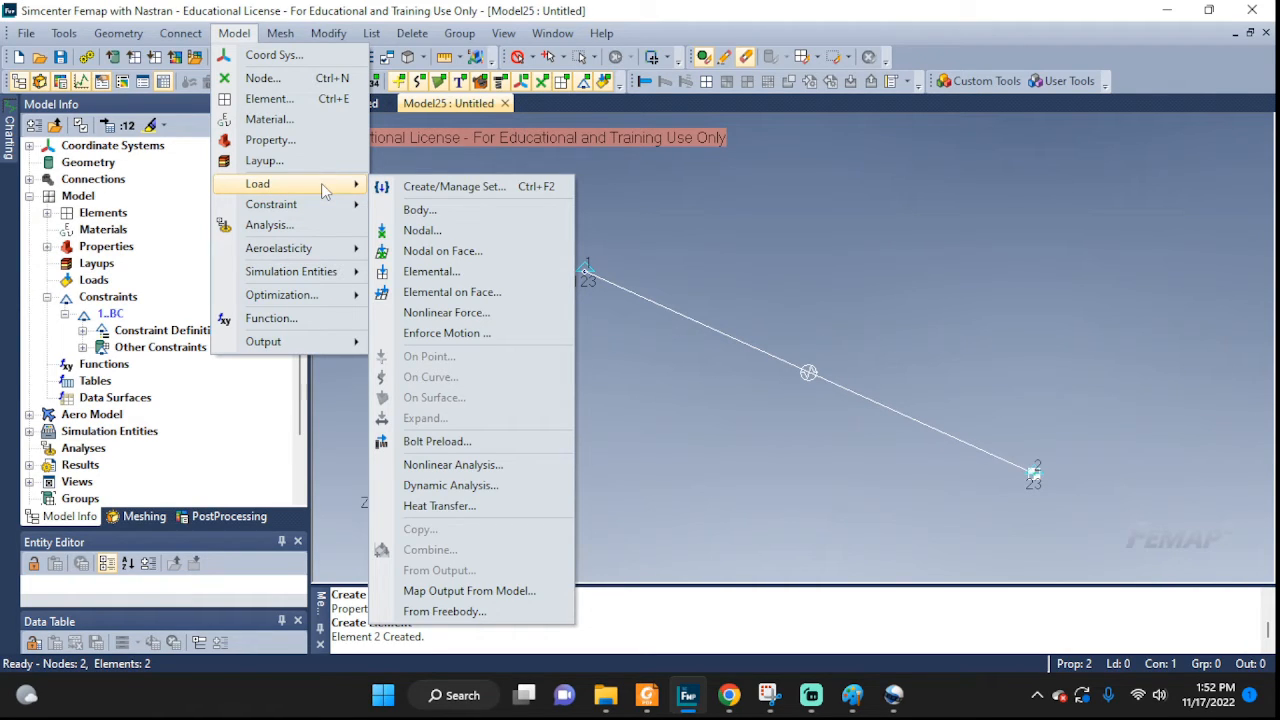
left_click(418, 231)
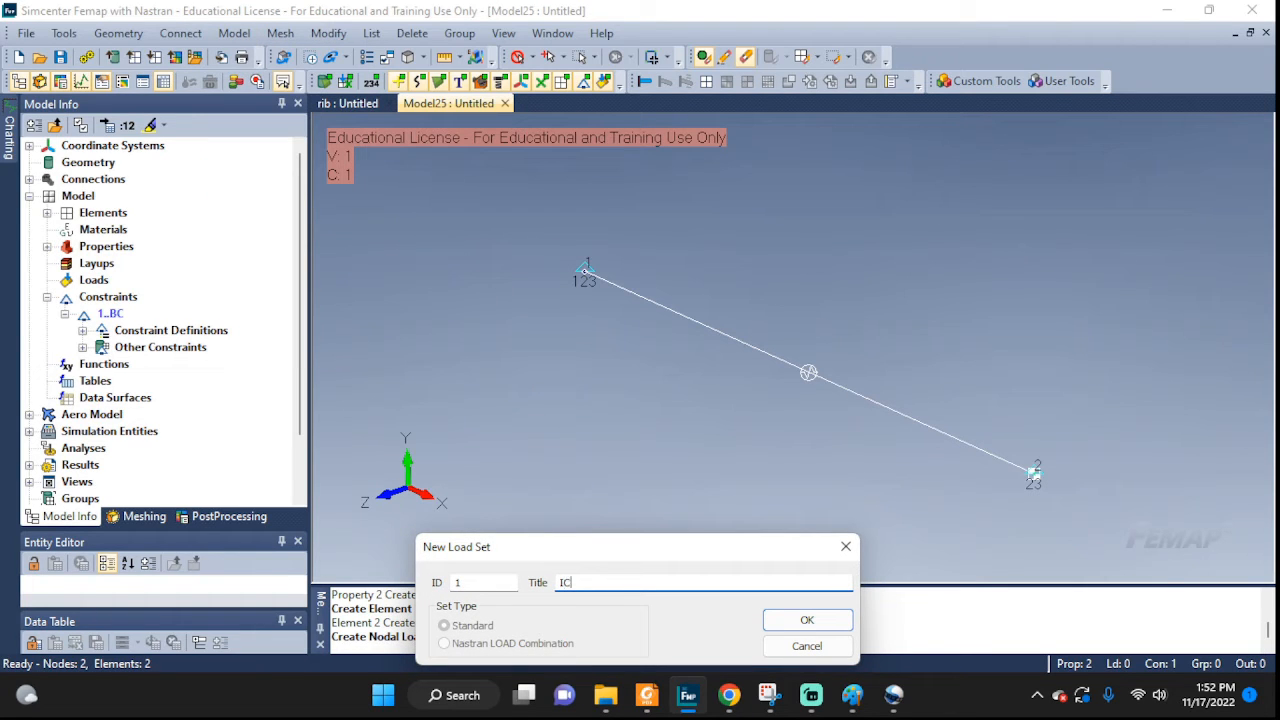
left_click(838, 621)
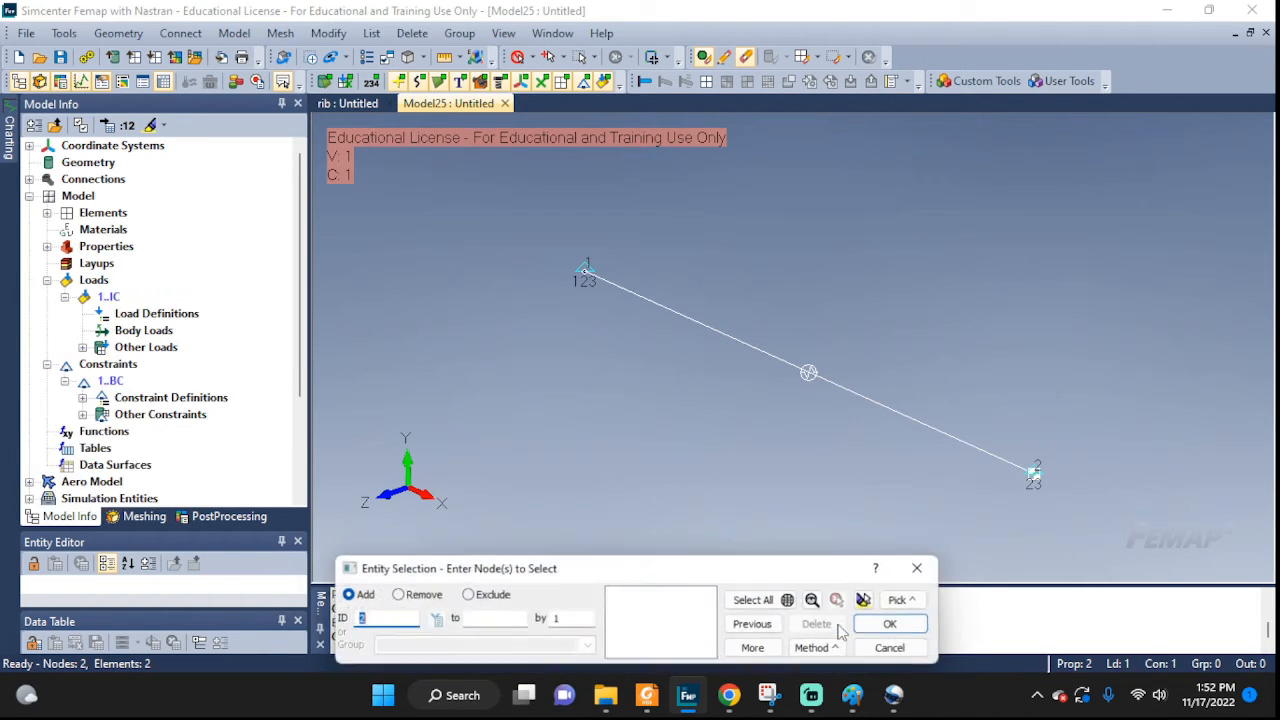
Apply a velocity load titled IC velocity to node 2 with VX set to 0.1, and finish creating nodal loads
left_click(1033, 473)
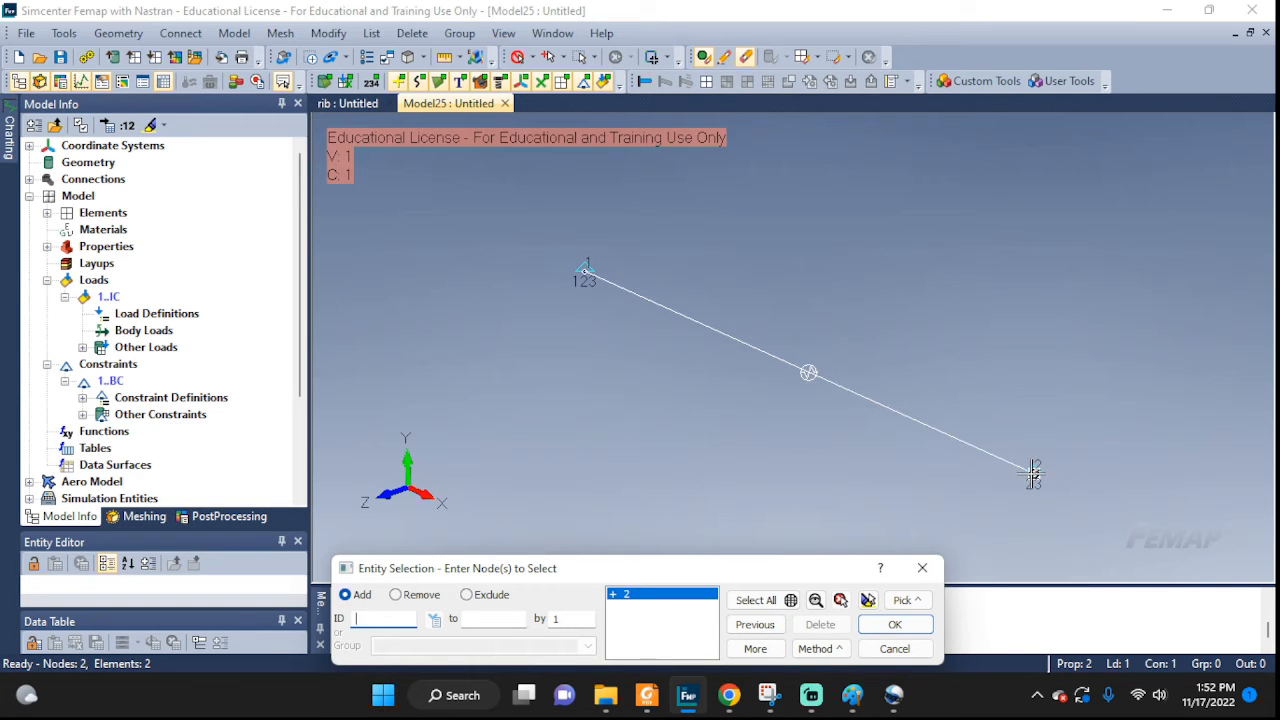
left_click(895, 626)
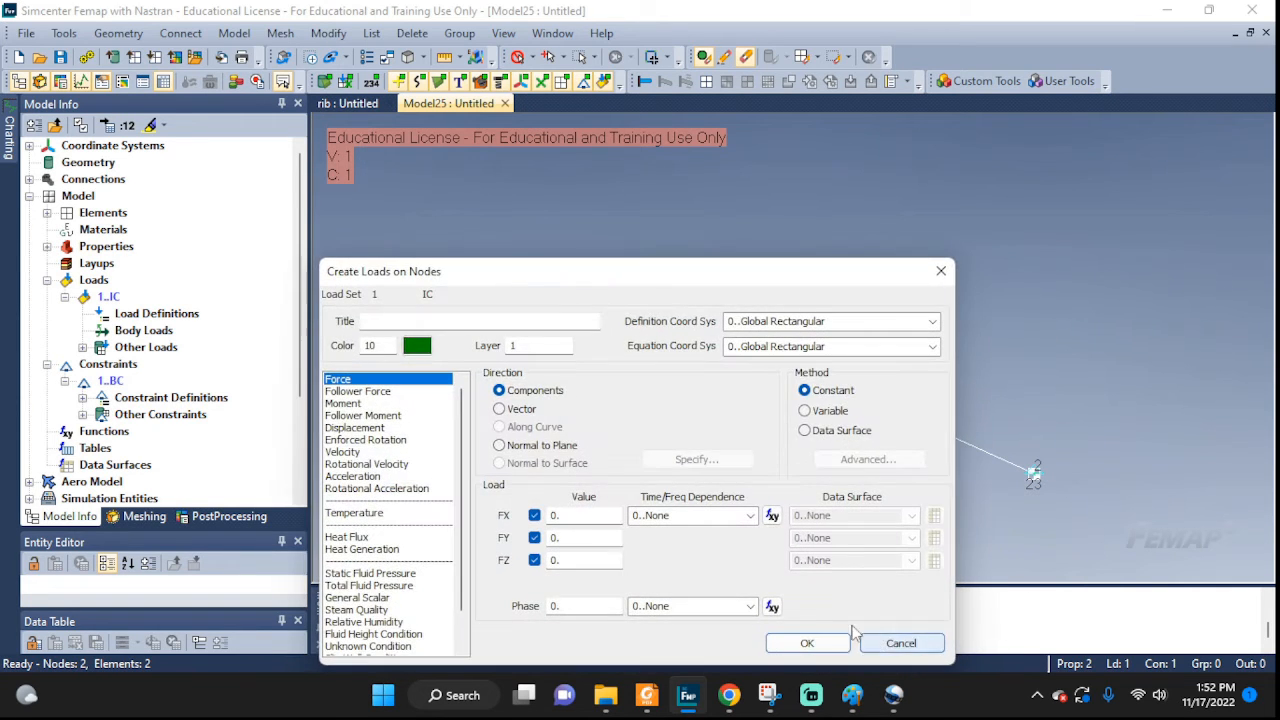
left_click_drag(560, 283, 494, 200)
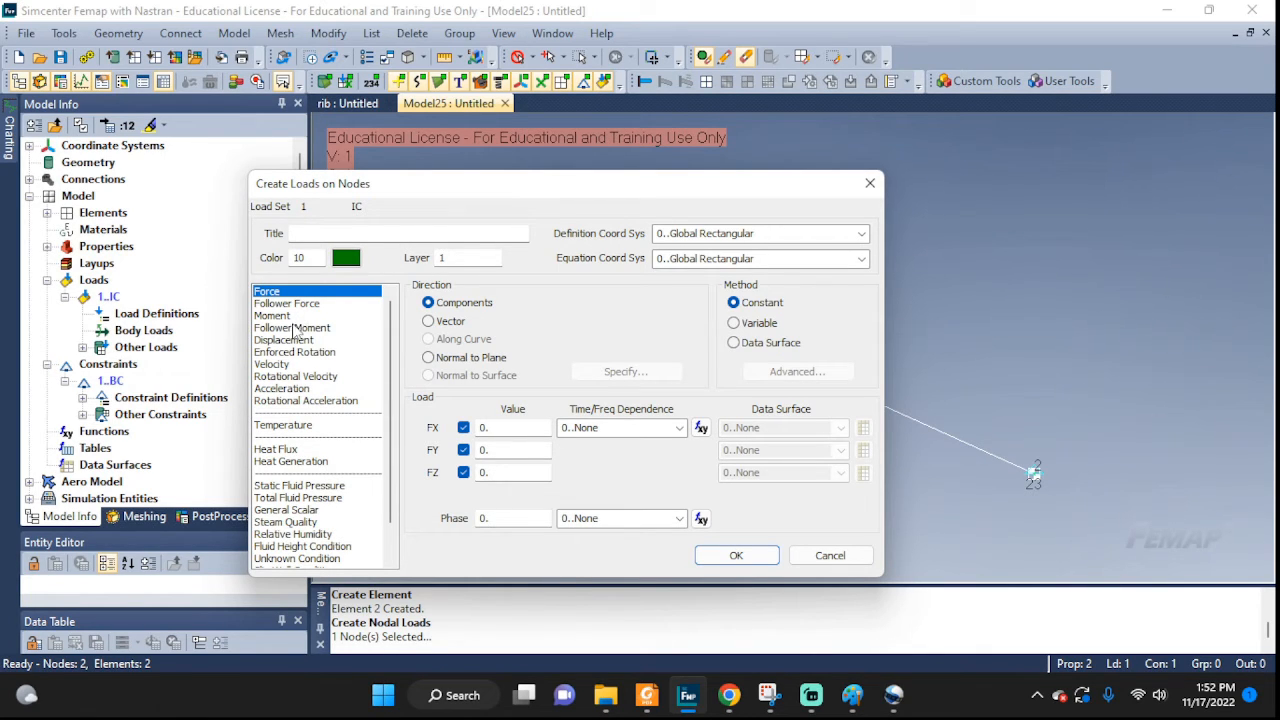
left_click(272, 366)
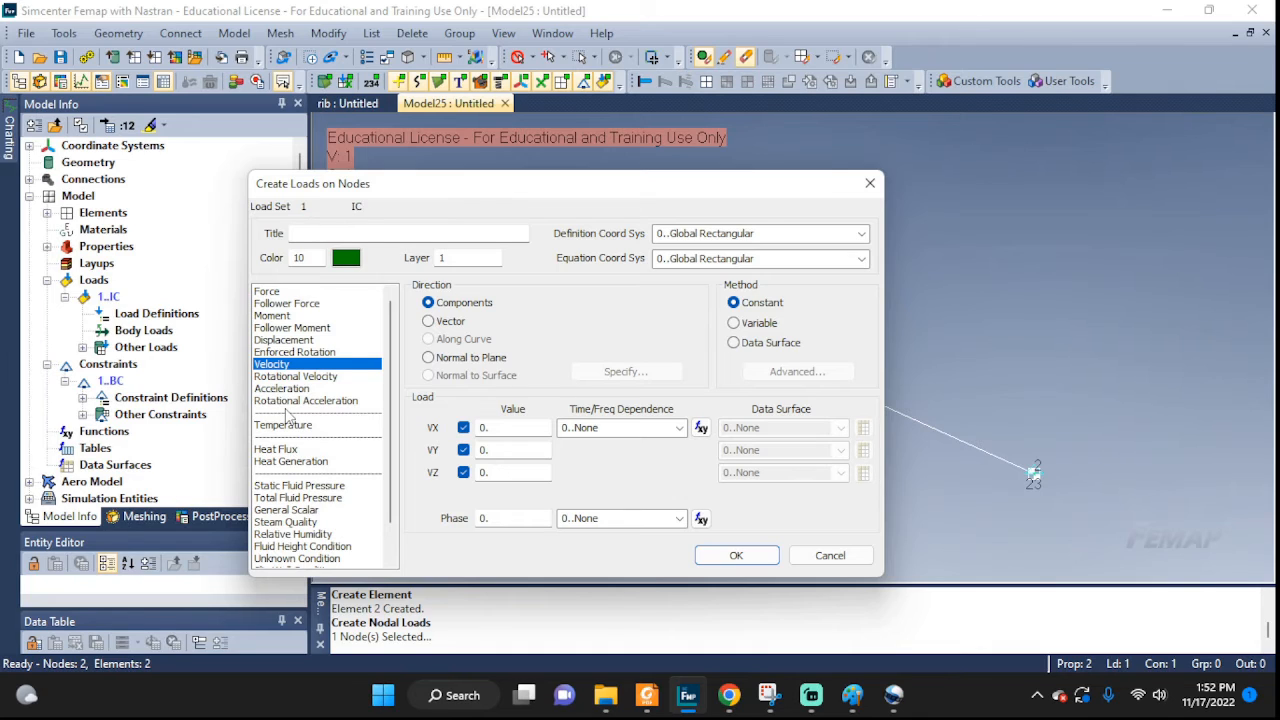
left_click(321, 231)
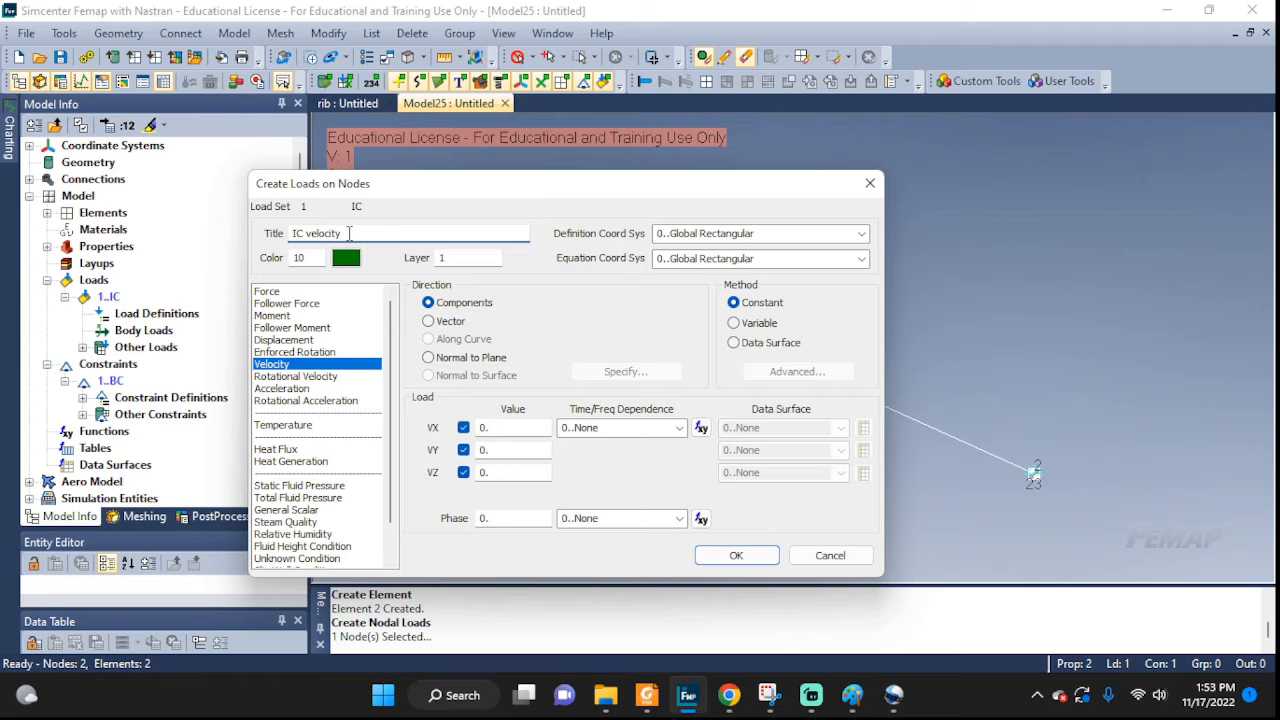
left_click(503, 428)
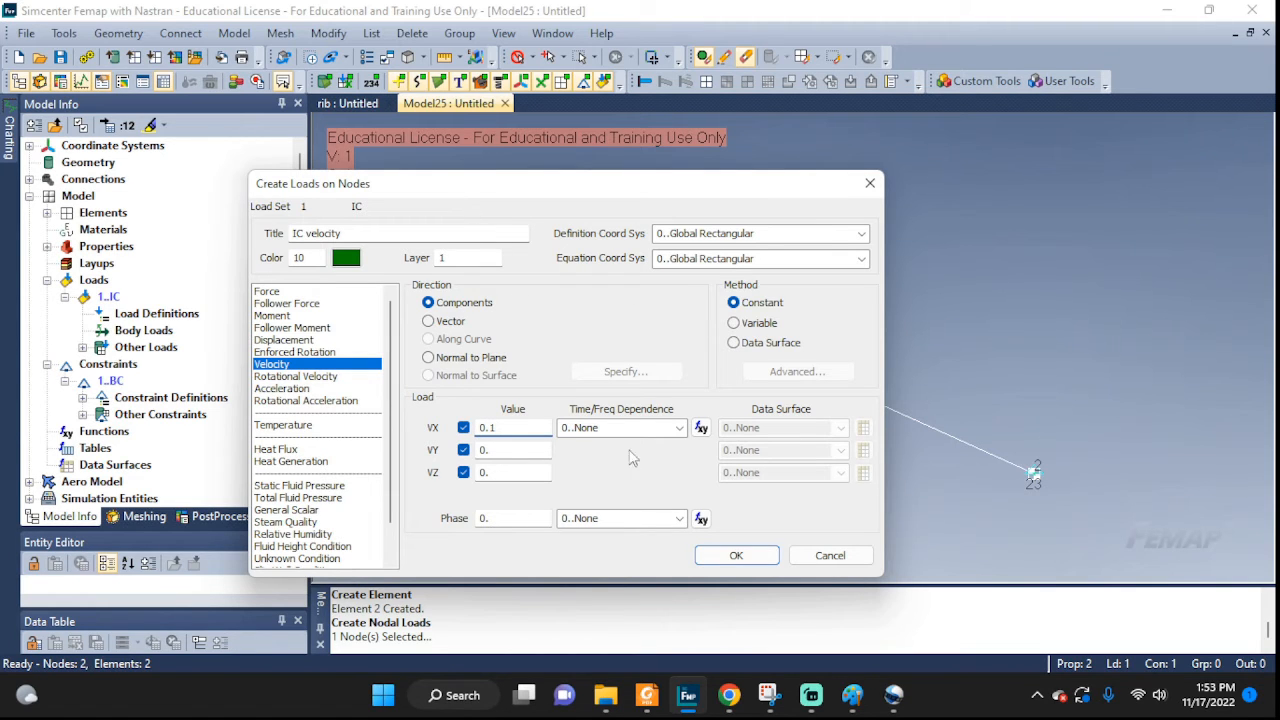
left_click(736, 556)
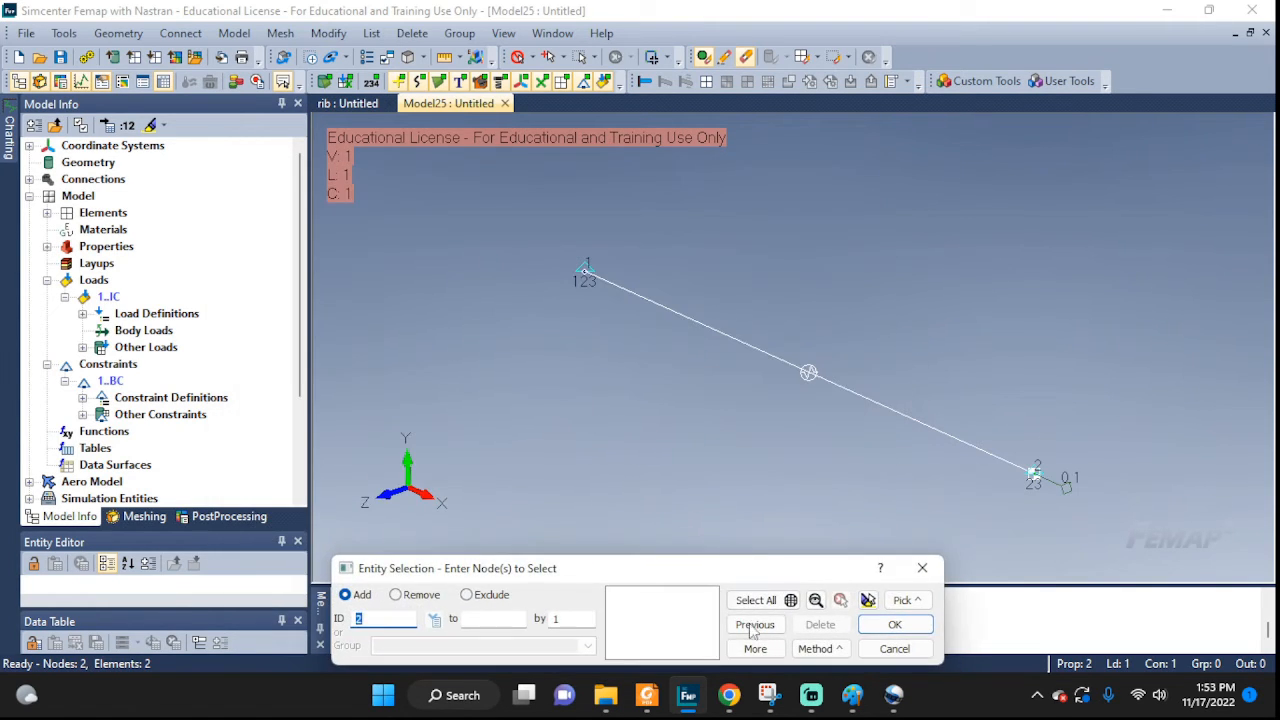
left_click(893, 652)
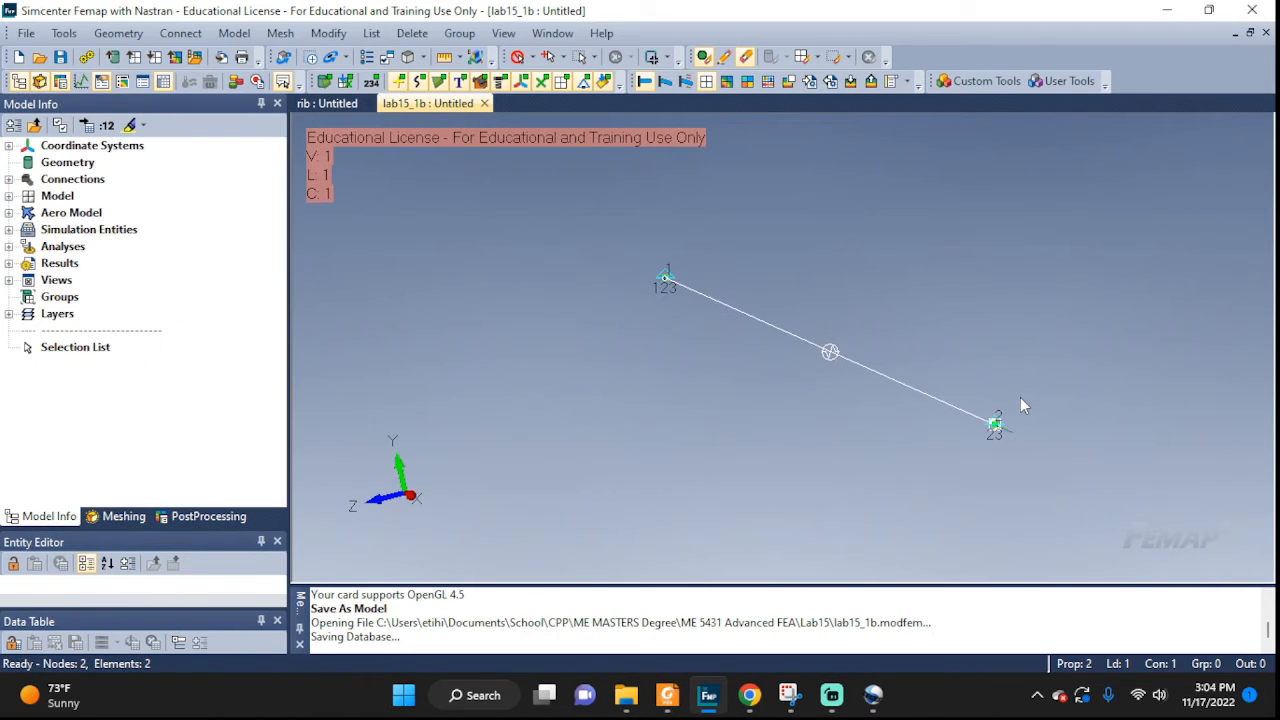
In the lab15_1b model, apply a displacement load titled Initial disp to node 2 with TX set to 0.005
middle_click_drag(1020, 405, 1026, 411)
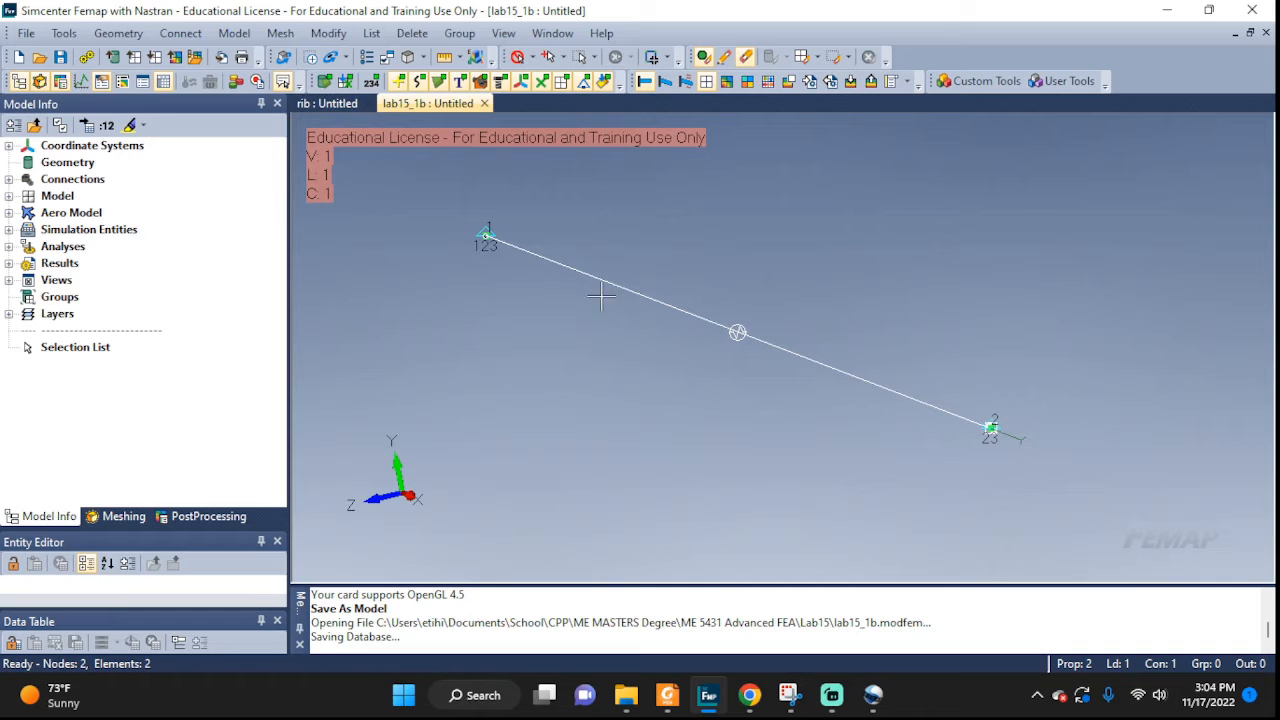
left_click(237, 36)
mouse_move(257, 184)
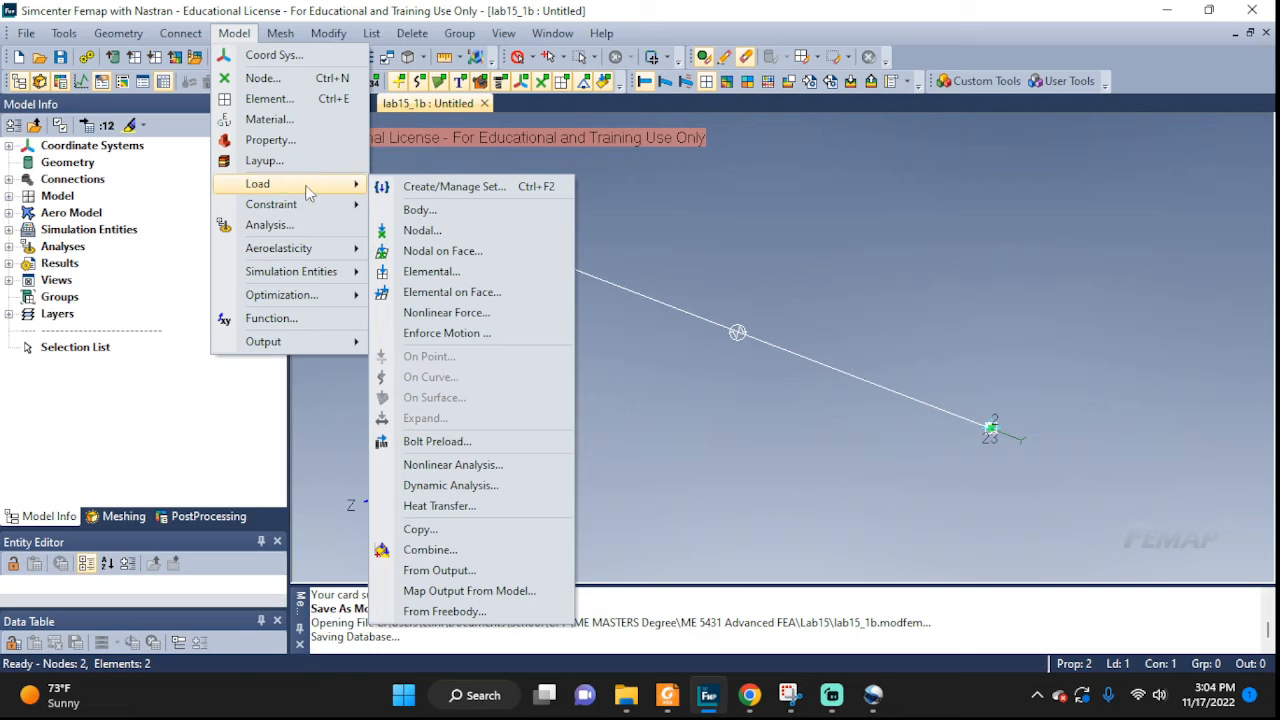
left_click(425, 231)
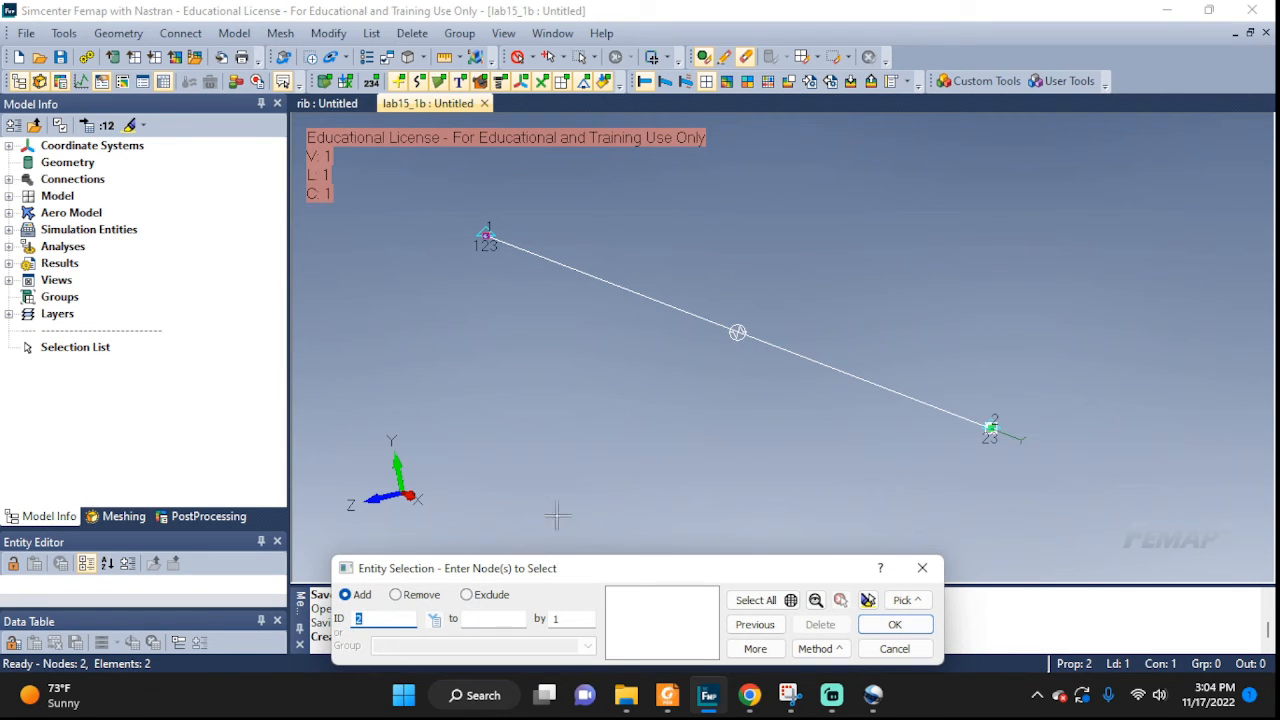
left_click(991, 428)
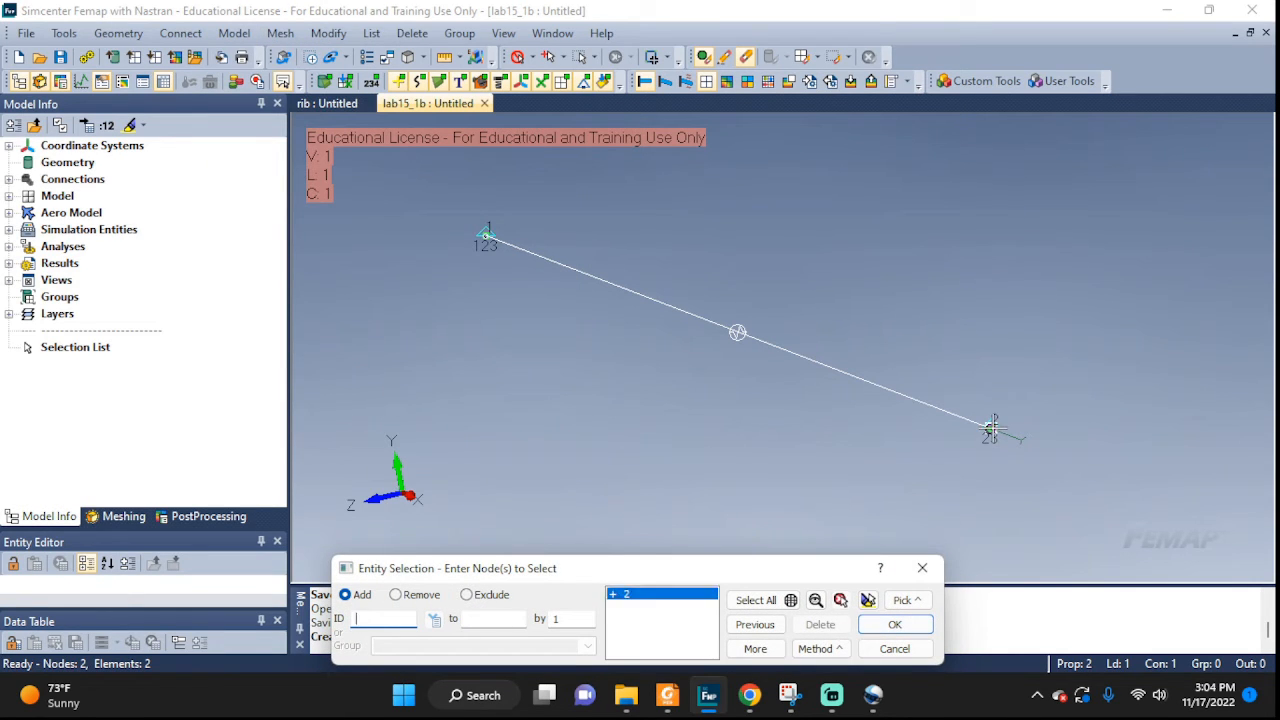
left_click(880, 628)
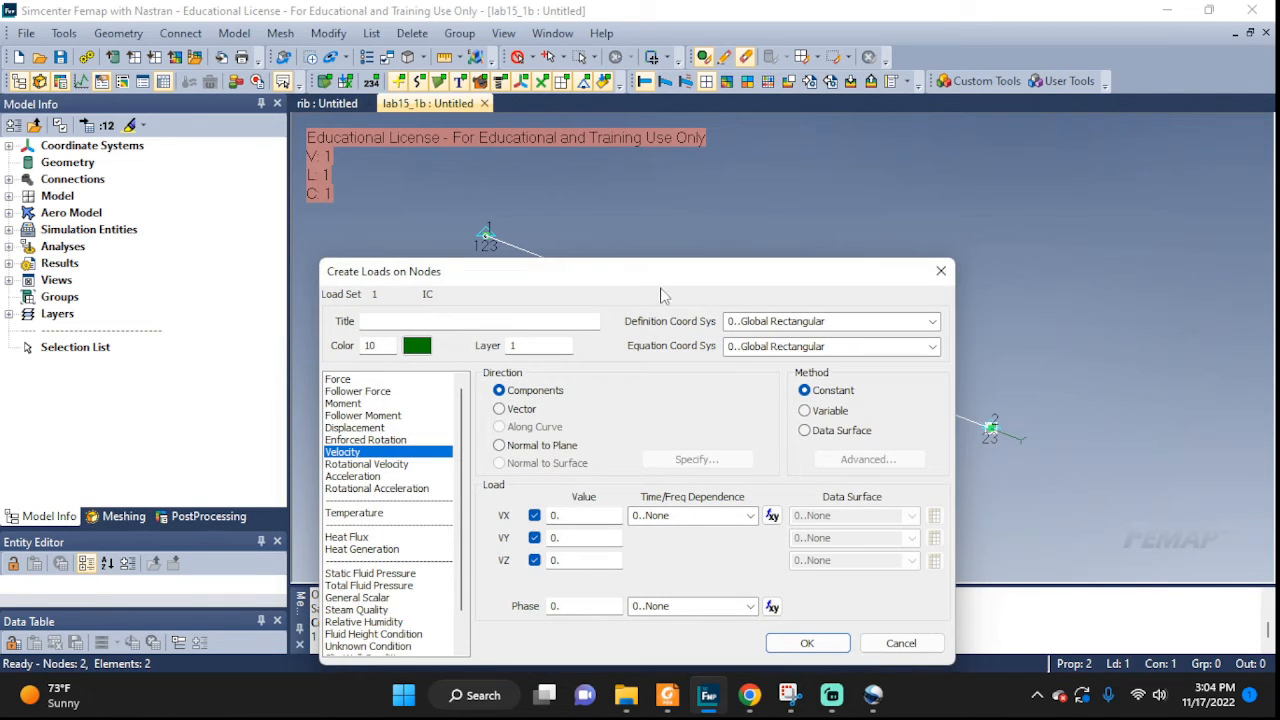
left_click_drag(660, 295, 615, 209)
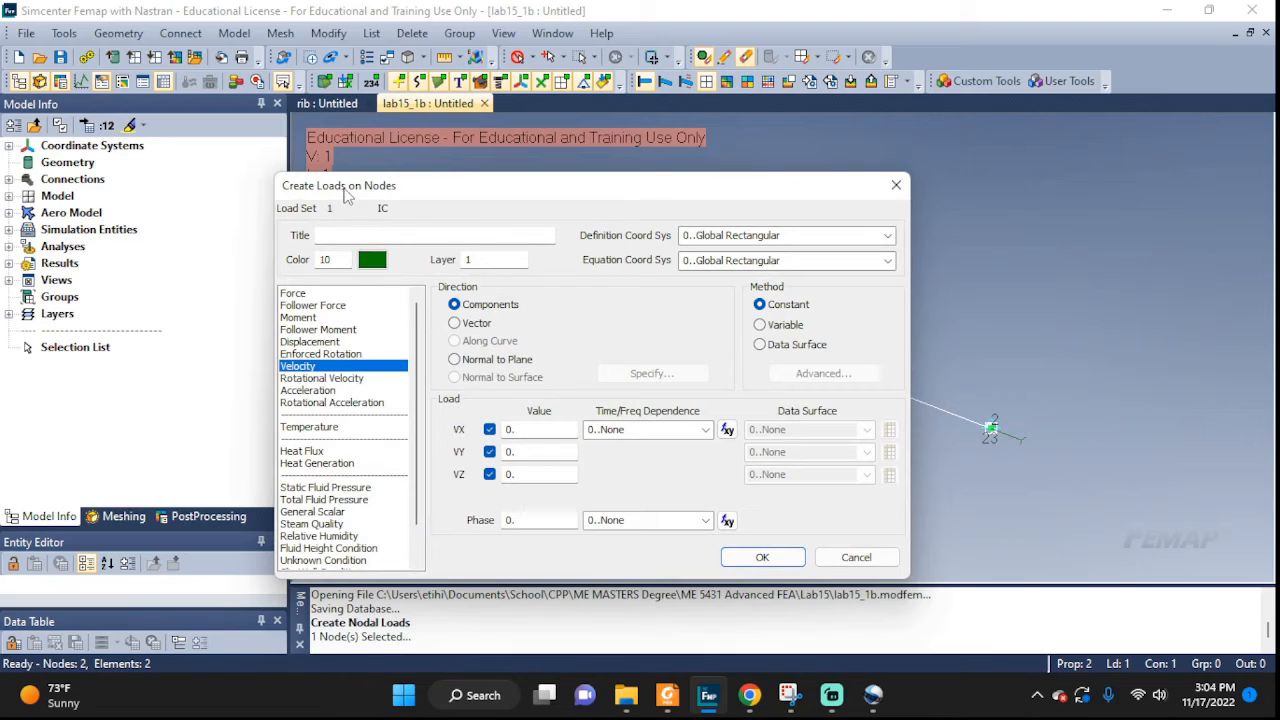
left_click(344, 233)
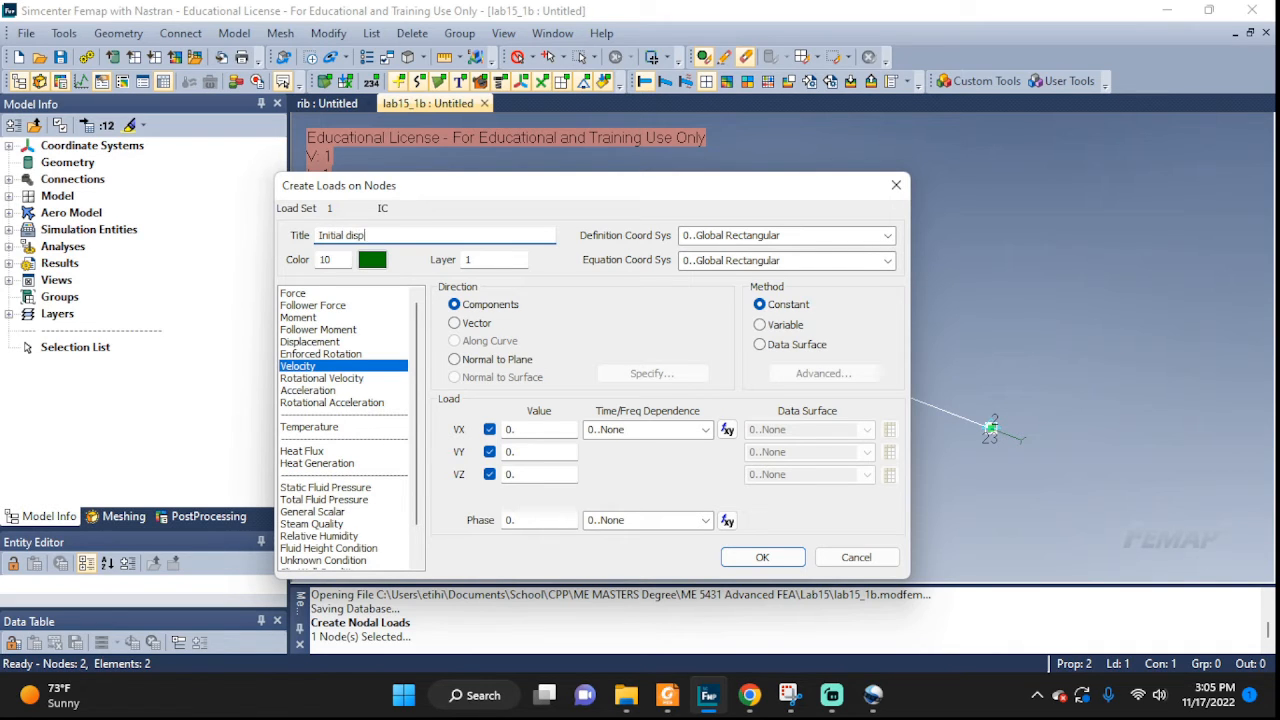
left_click(300, 342)
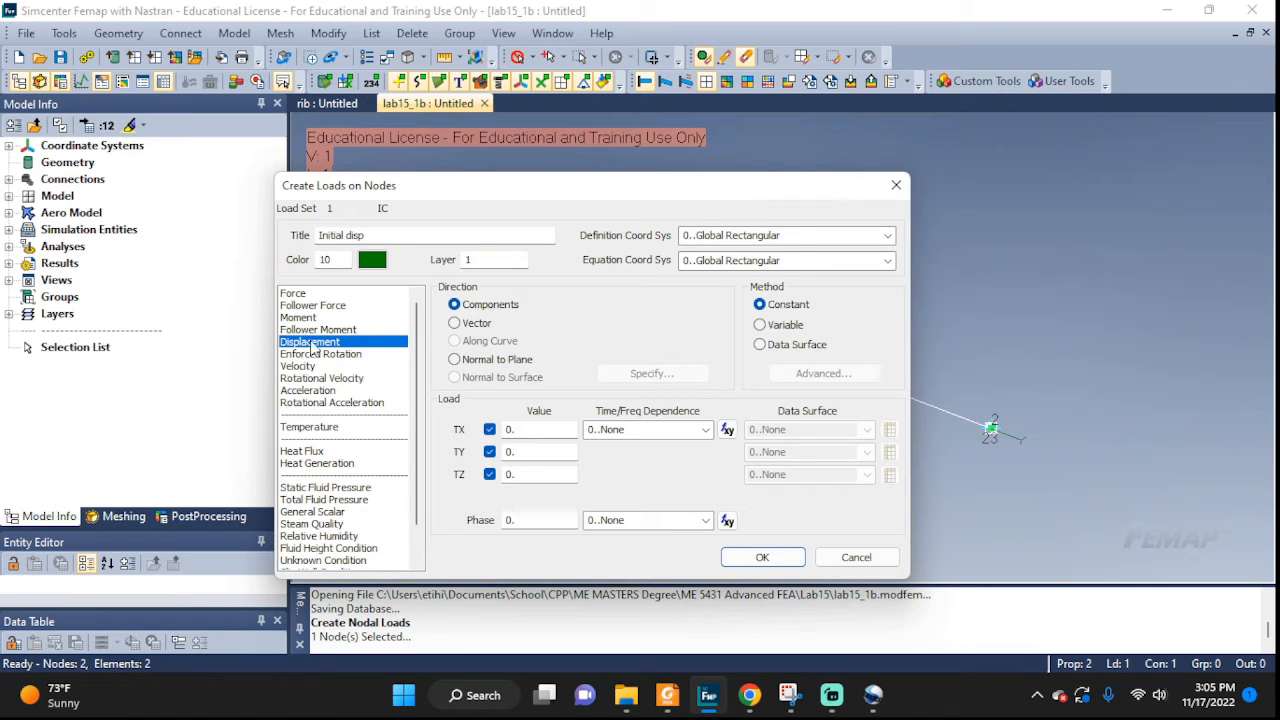
left_click_drag(528, 428, 490, 435)
type("005")
left_click(762, 557)
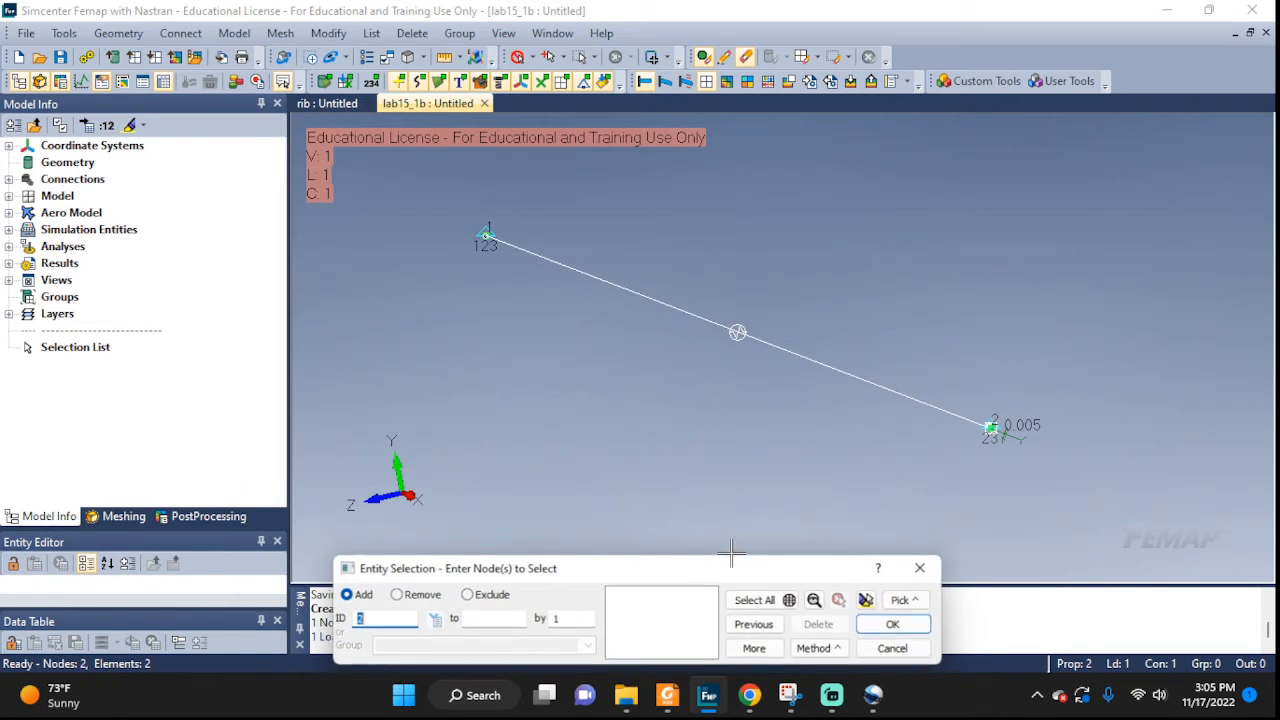
Inspect the displacement and velocity load symbols at node 2 up close, and finish creating nodal loads
scroll(1030, 423, "up", 2)
scroll(1029, 436, "up", 6)
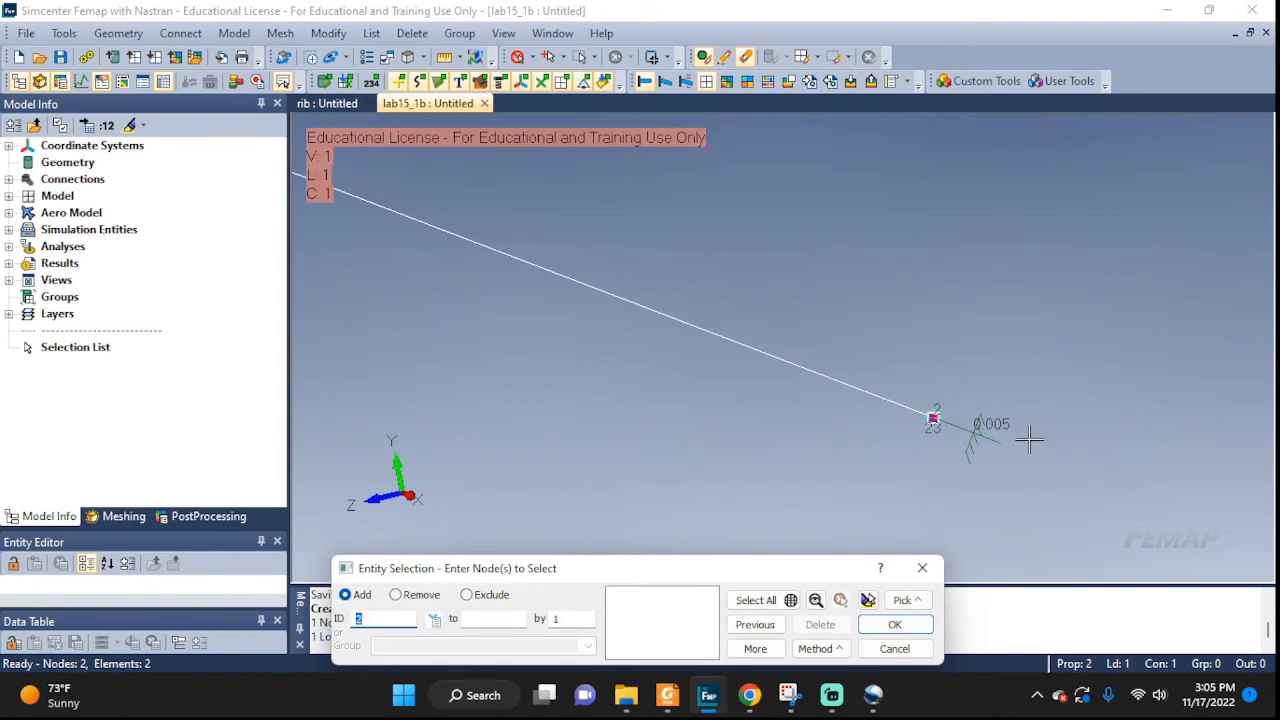
middle_click_drag(987, 462, 971, 551)
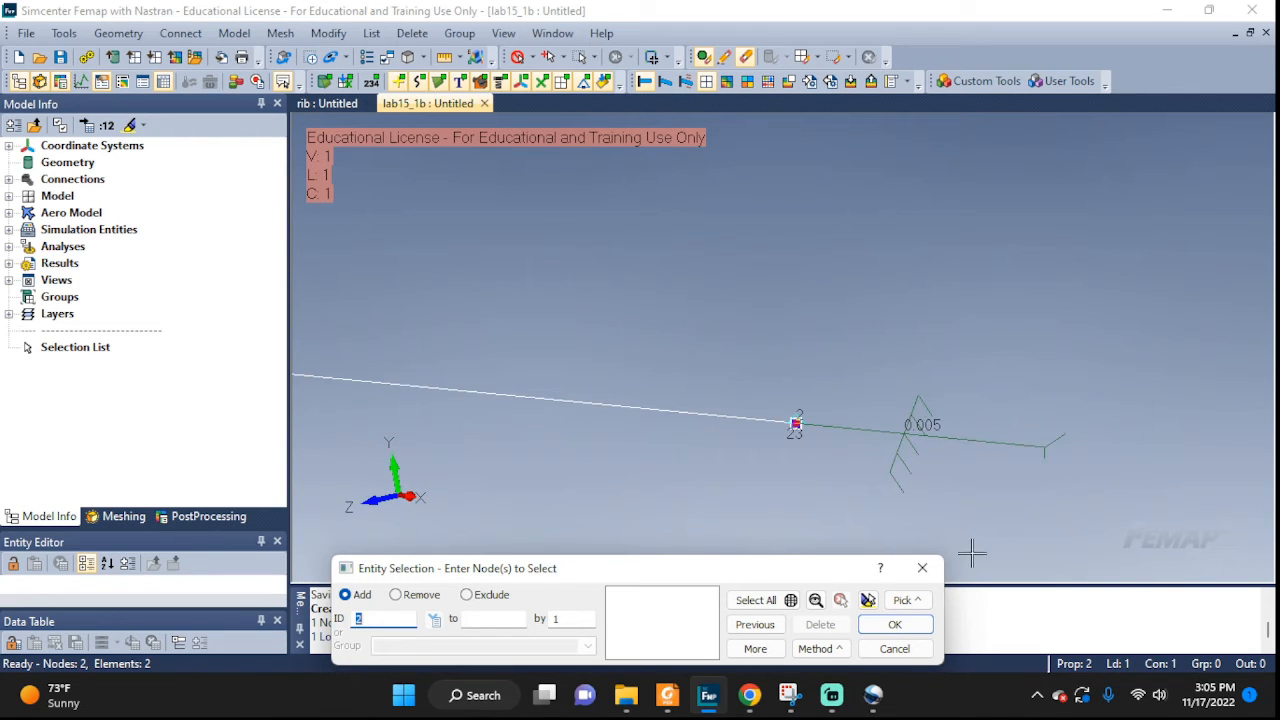
left_click(895, 624)
middle_click_drag(1027, 495, 1045, 500)
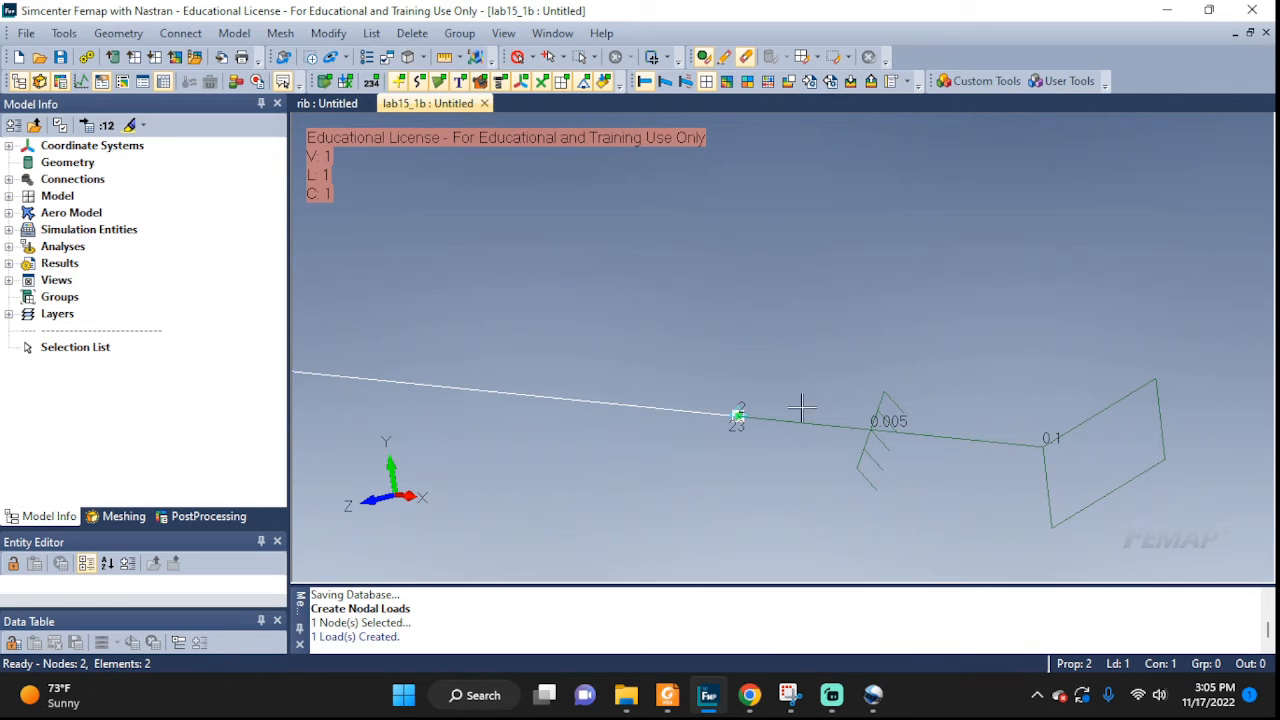
scroll(894, 444, "down", 2)
scroll(895, 443, "down", 3)
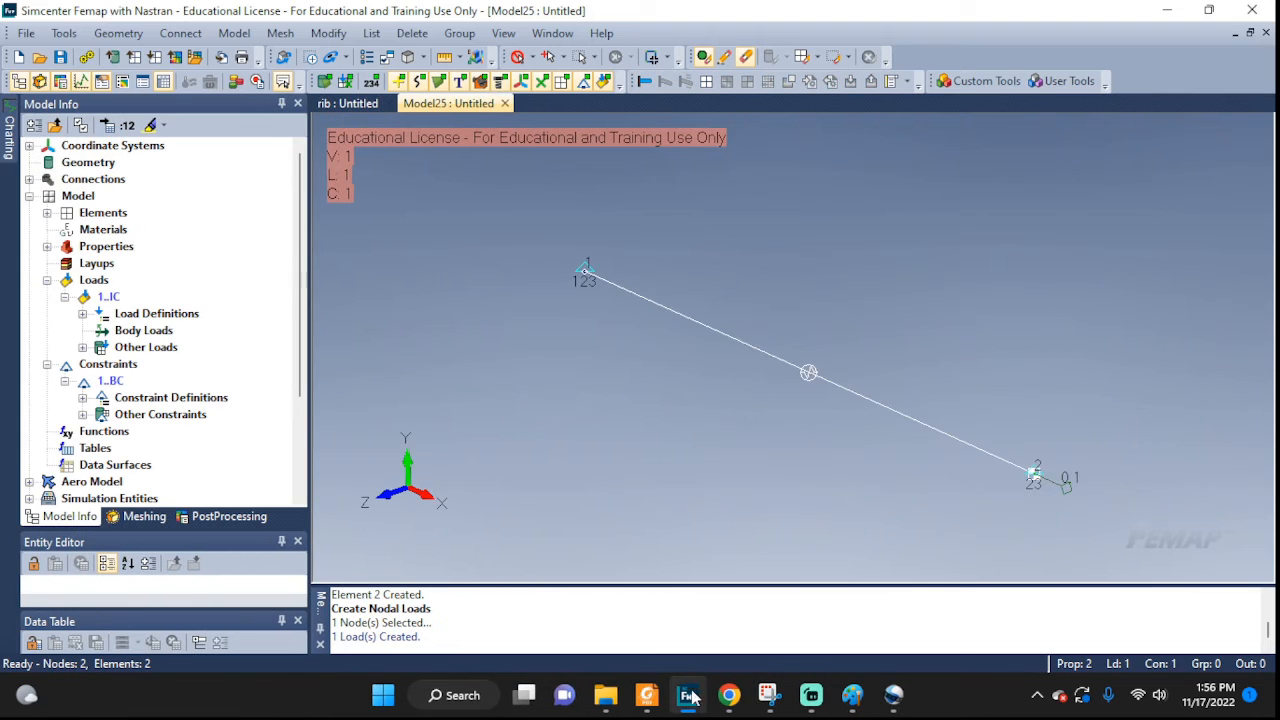
In the Model25 model, create an analysis set titled dynamic1 for Simcenter Nastran with the type Transient Dynamic/Time History
middle_click_drag(1059, 409, 1004, 398)
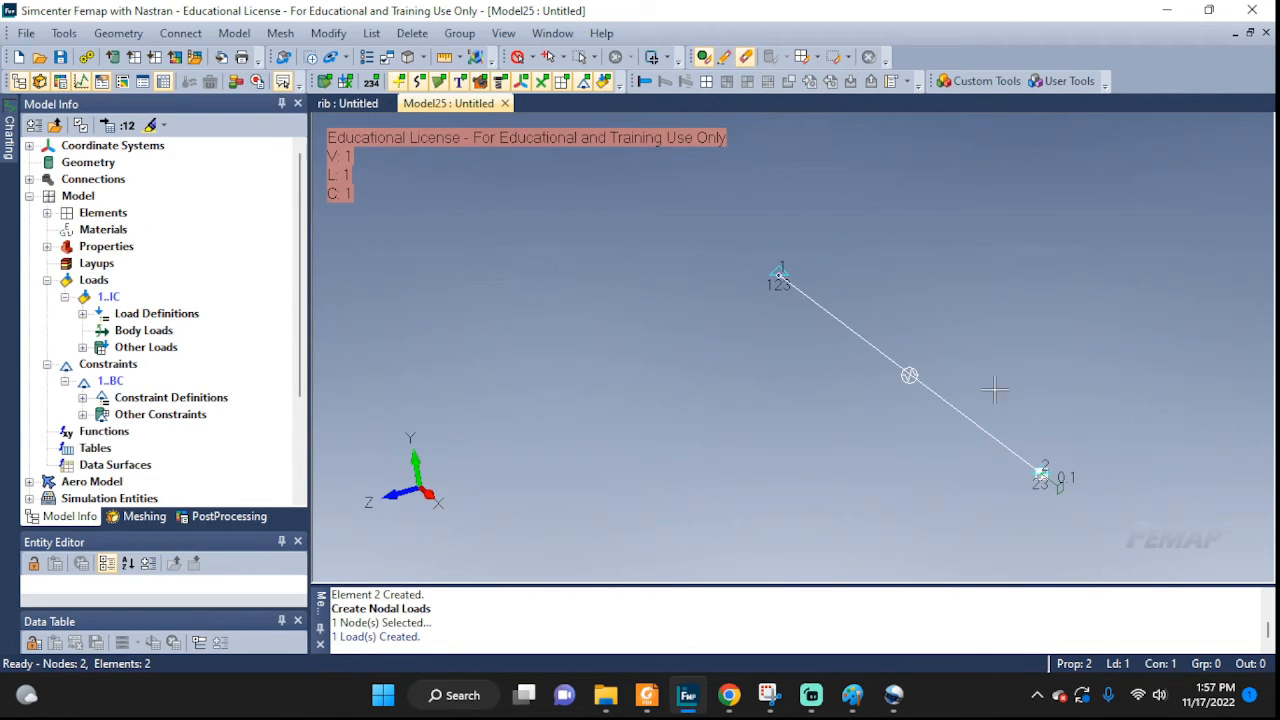
left_click(332, 33)
mouse_move(234, 33)
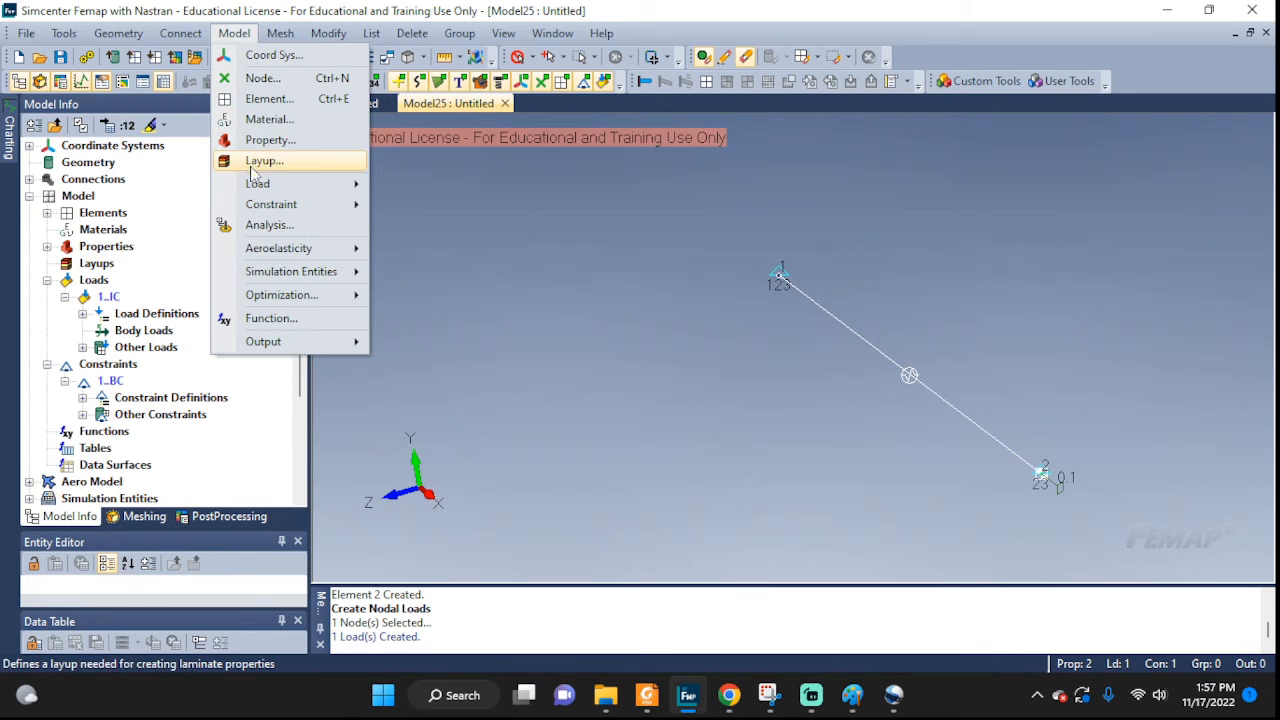
left_click(262, 226)
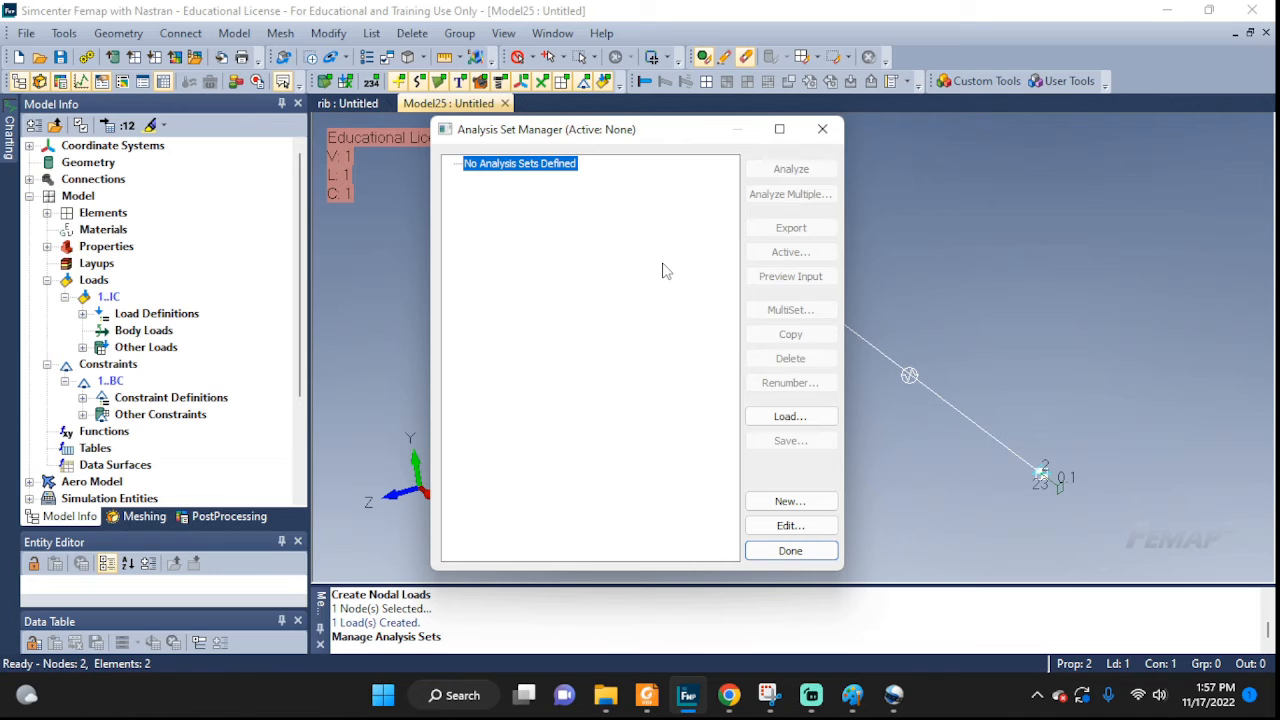
left_click(780, 501)
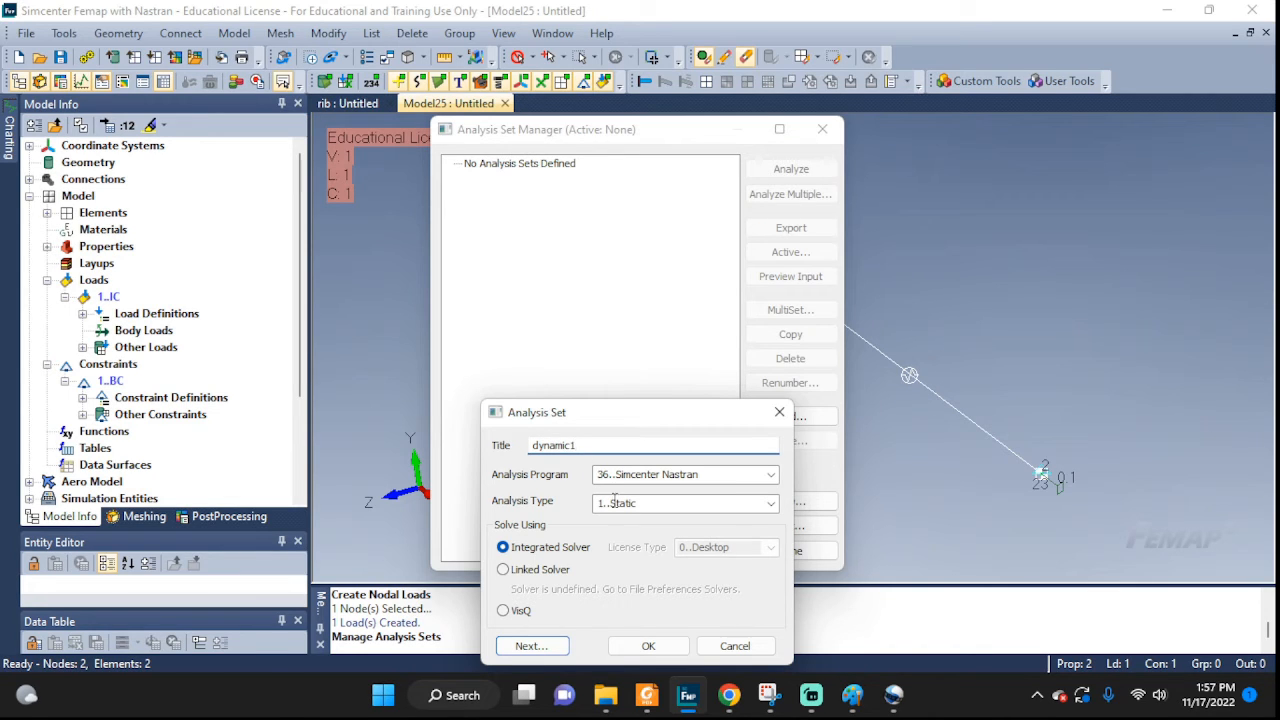
type("dynamic1")
left_click(732, 503)
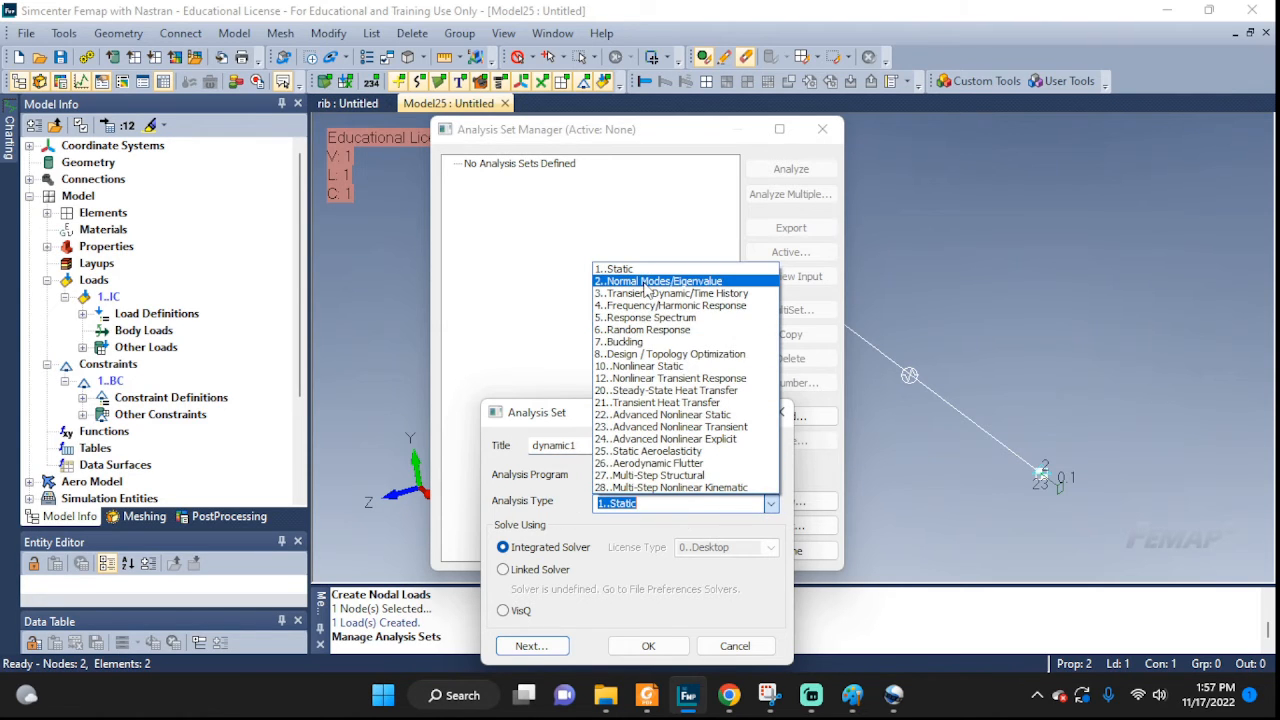
left_click(650, 293)
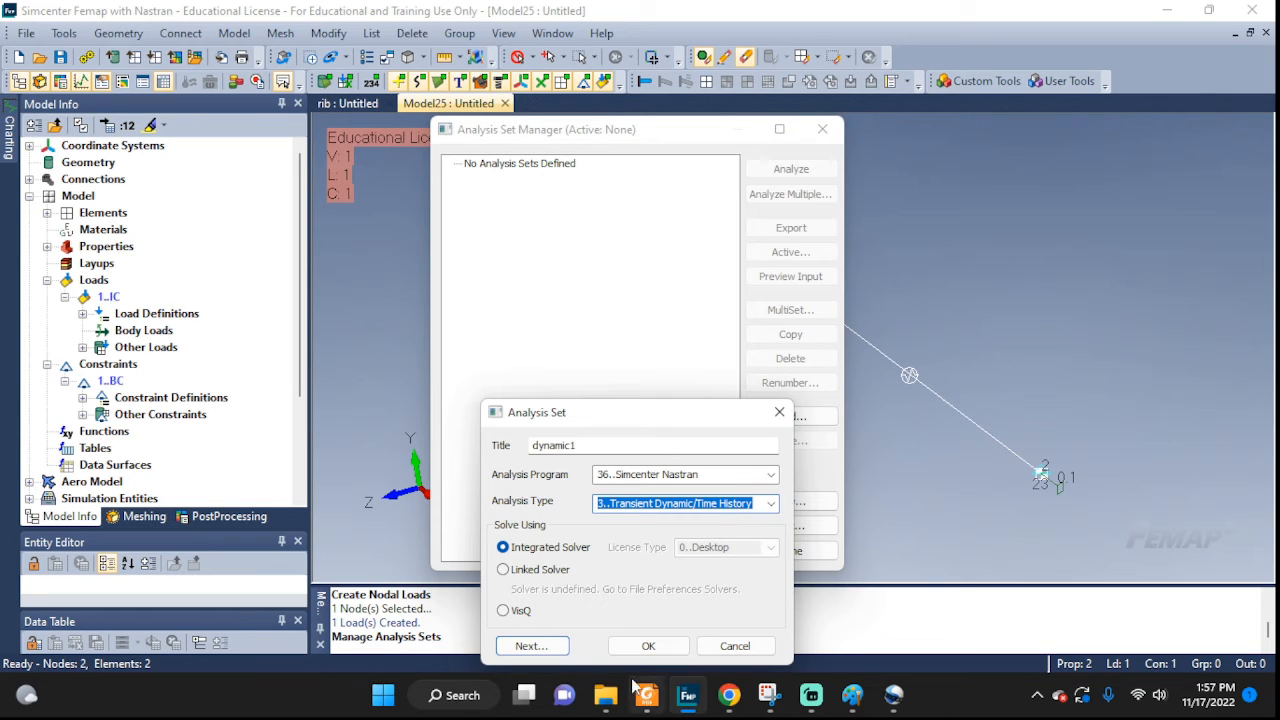
left_click(647, 646)
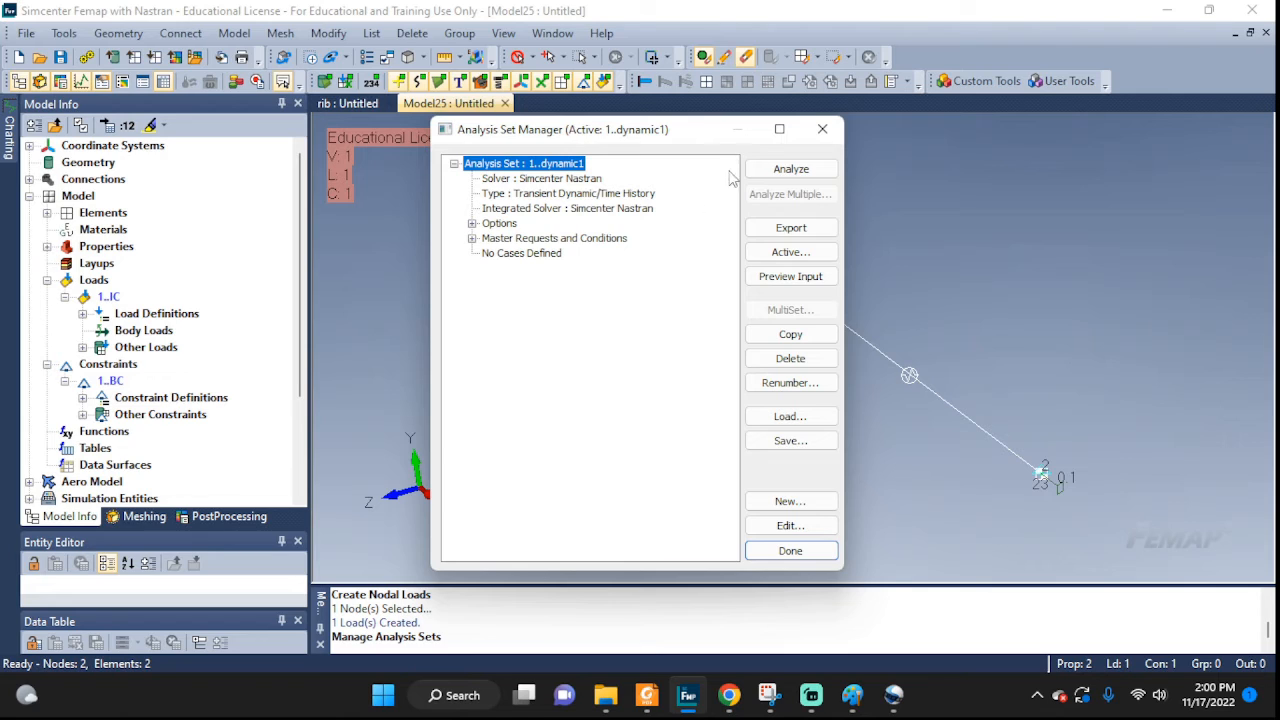
In the dynamics options of analysis set dynamic1, set 100 time steps, 0.01 time per step and an output interval of 1
left_click(471, 224)
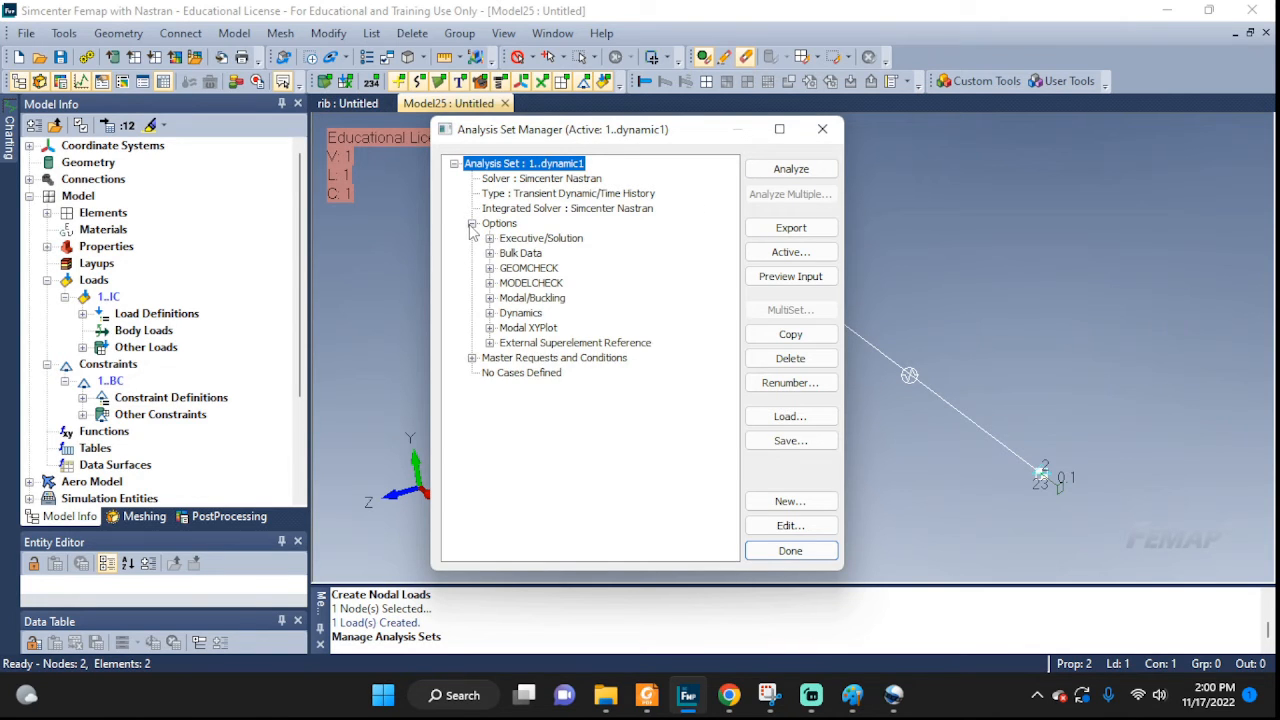
left_click(490, 314)
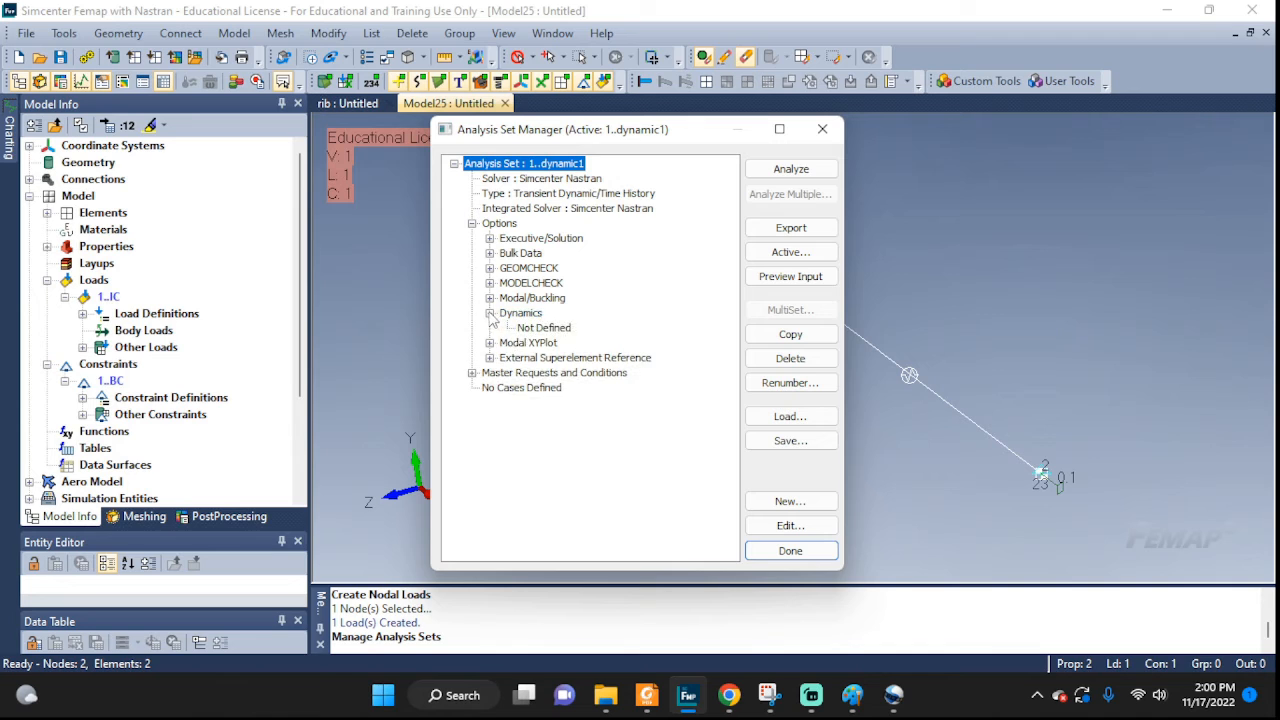
left_click(546, 330)
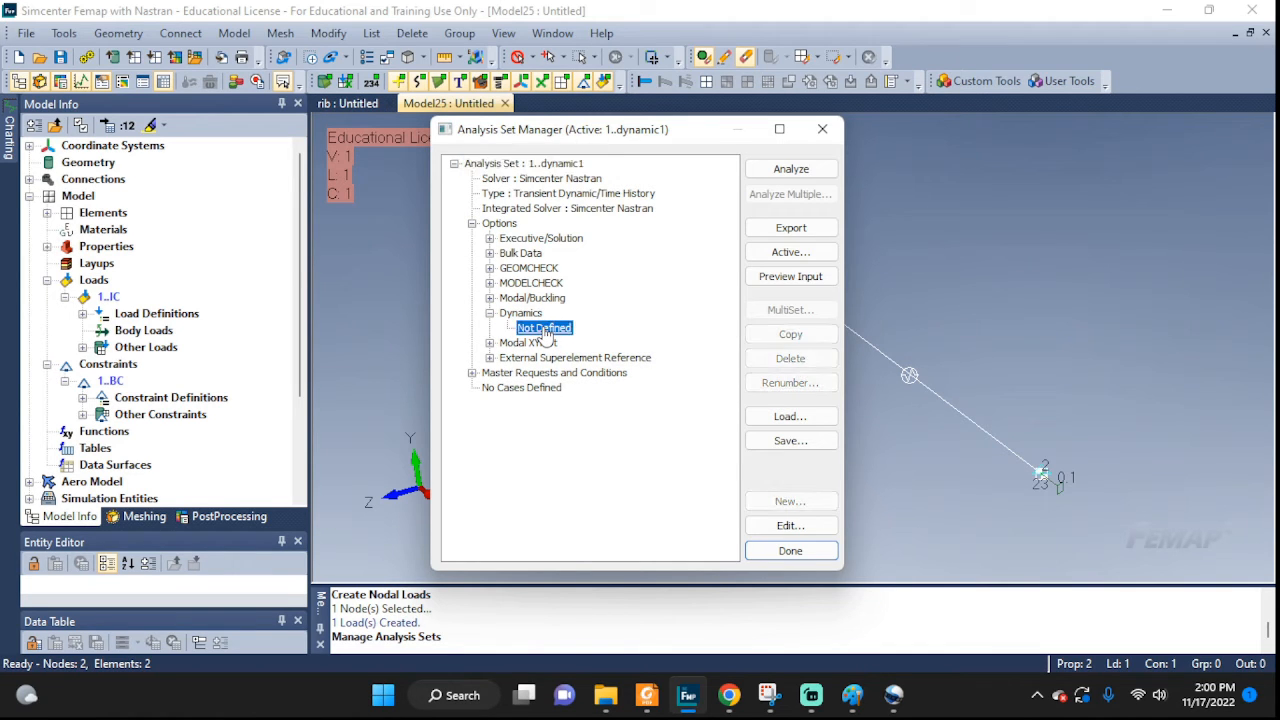
double_click(546, 330)
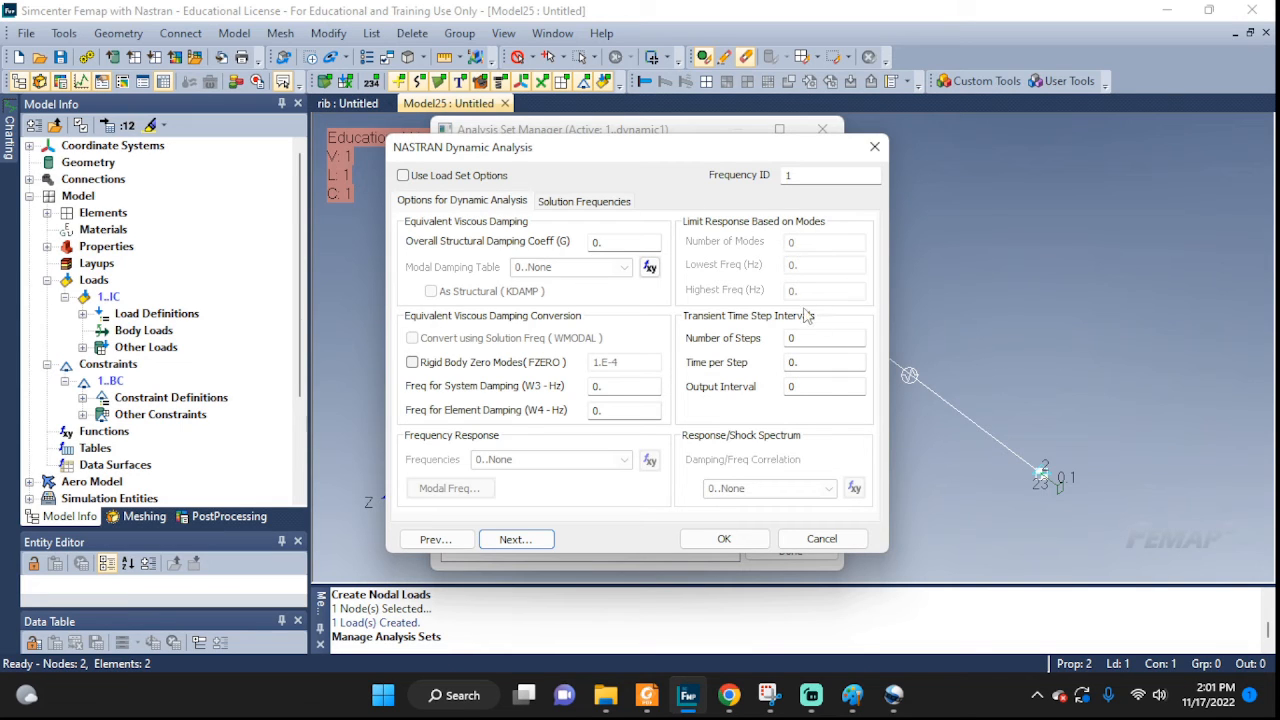
double_click(787, 342)
type("100")
double_click(797, 364)
type("0.")
double_click(795, 387)
left_click(704, 545)
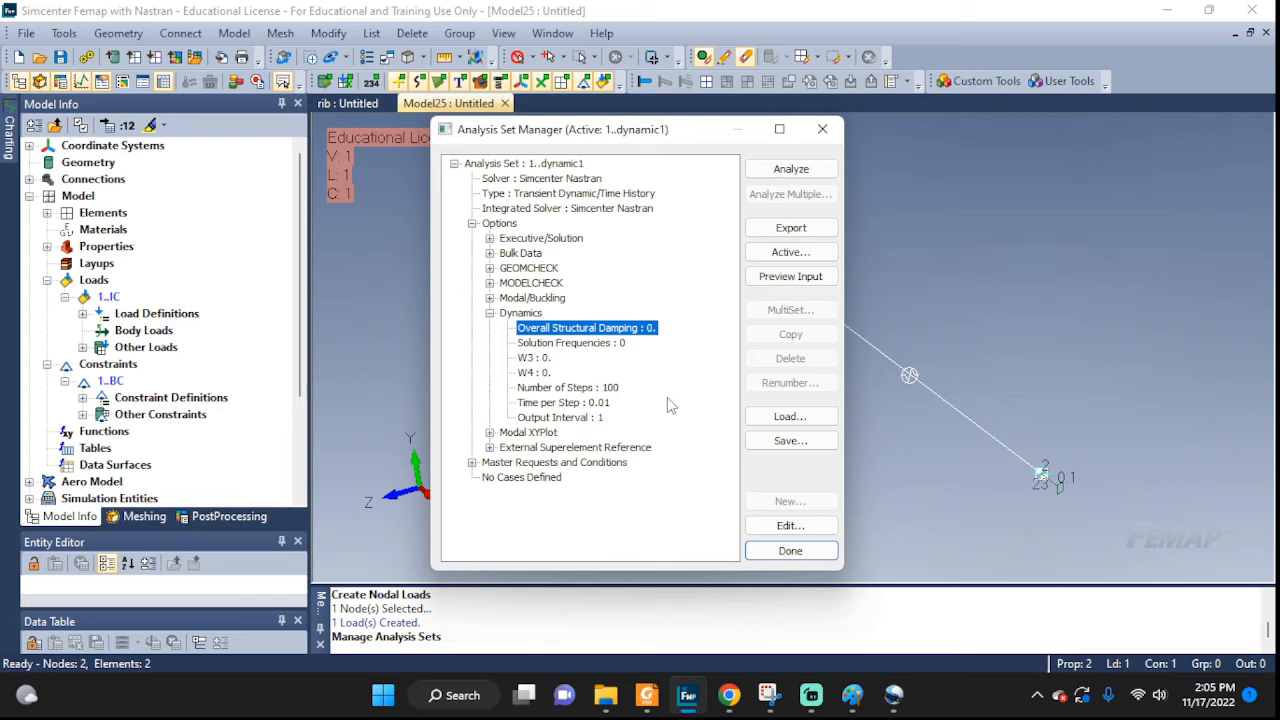
Open the master boundary conditions of dynamic1 for editing and keep 1..BC as the constraint set
left_click(473, 463)
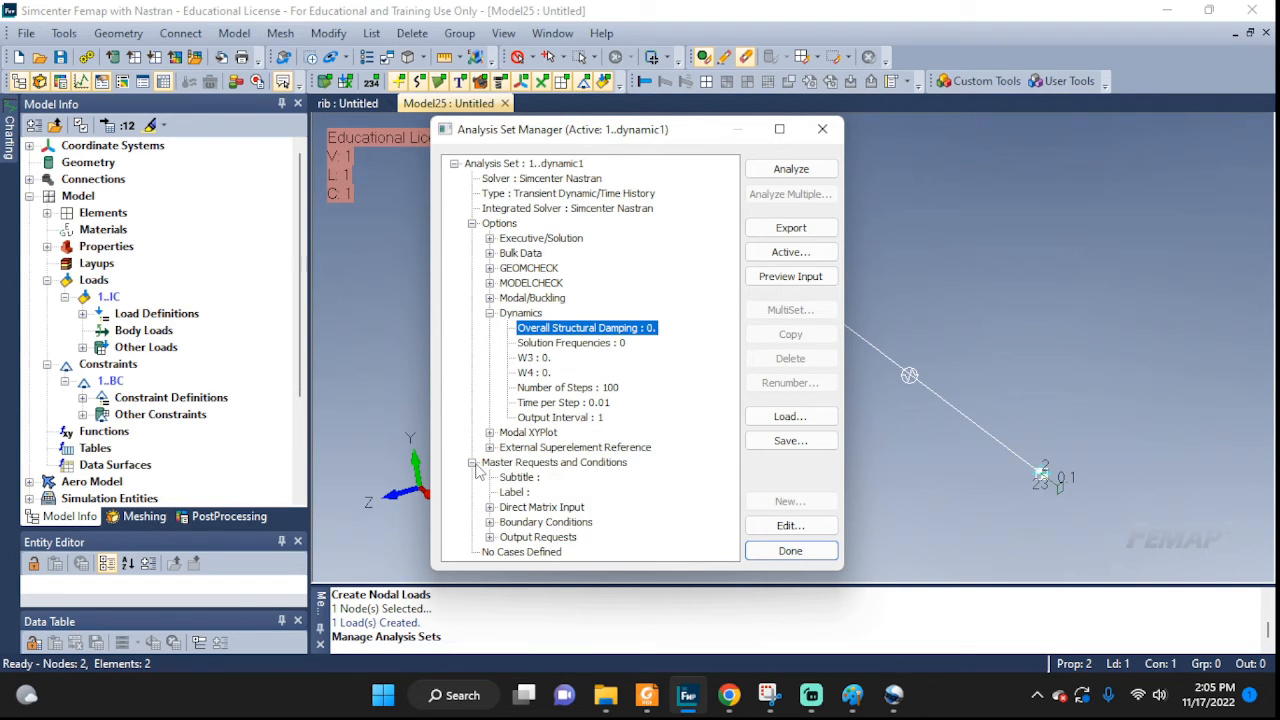
left_click(490, 522)
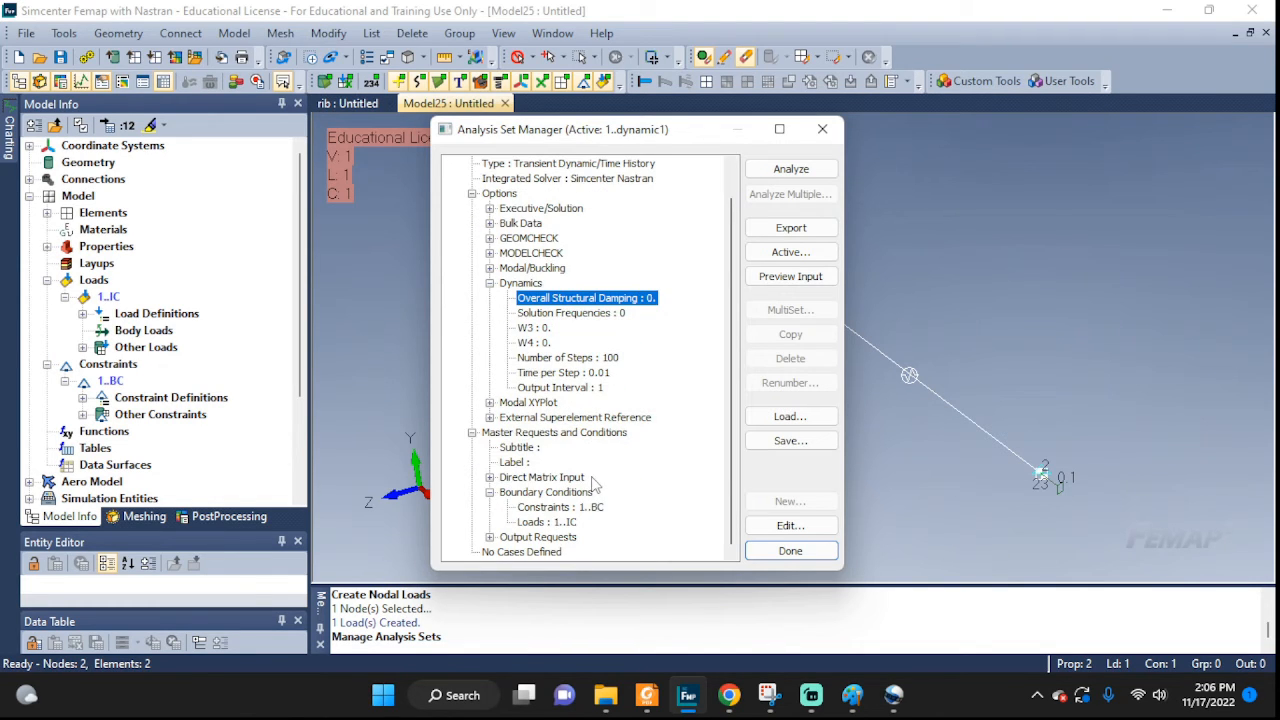
left_click(563, 492)
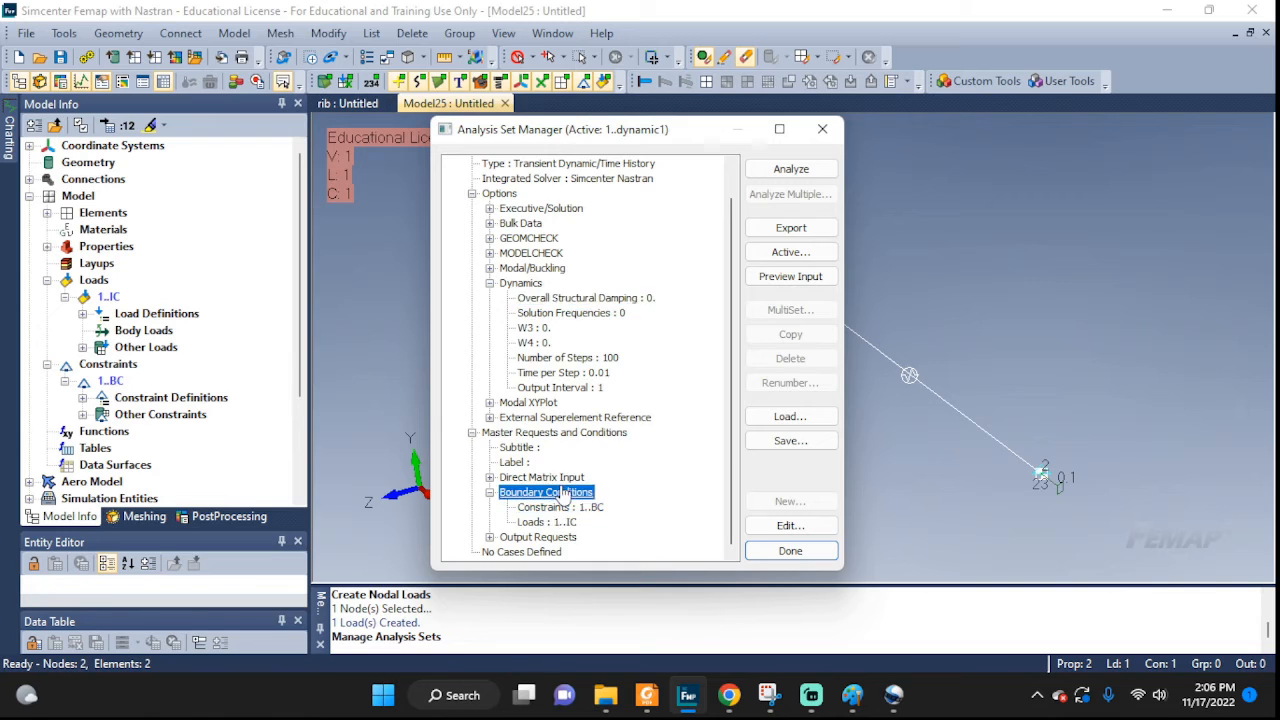
scroll(563, 492, "up", 1)
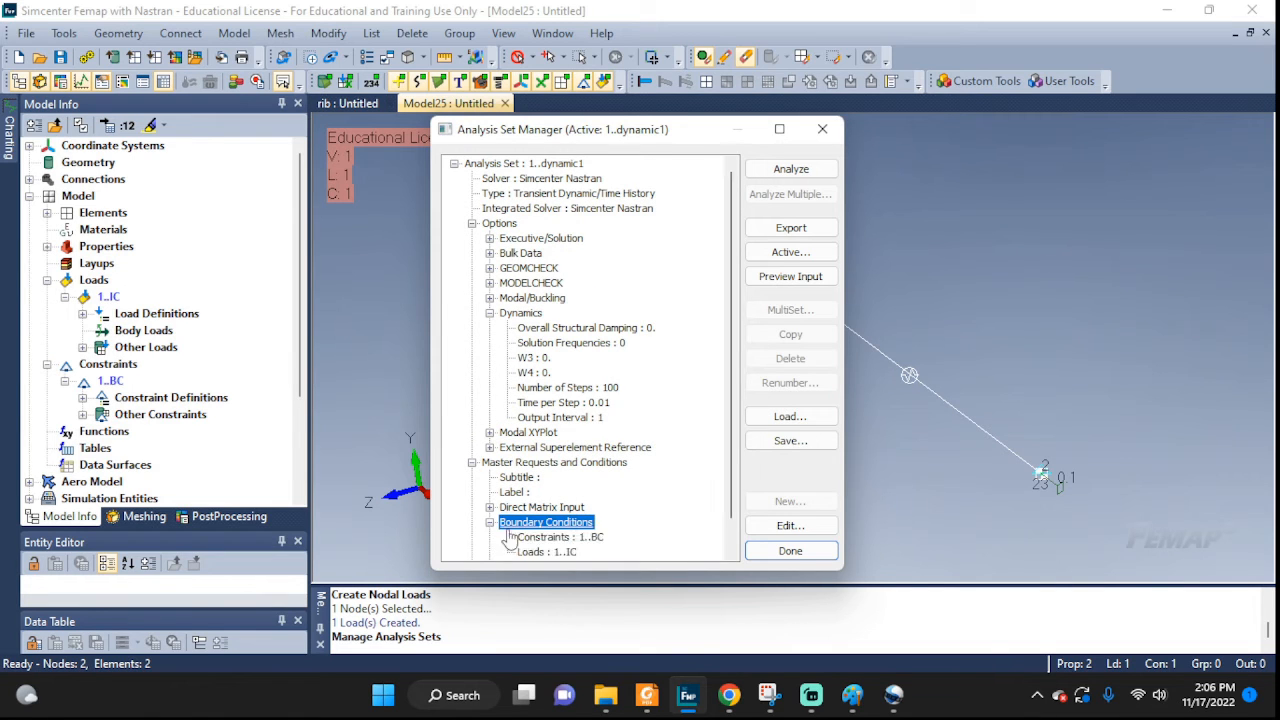
double_click(540, 537)
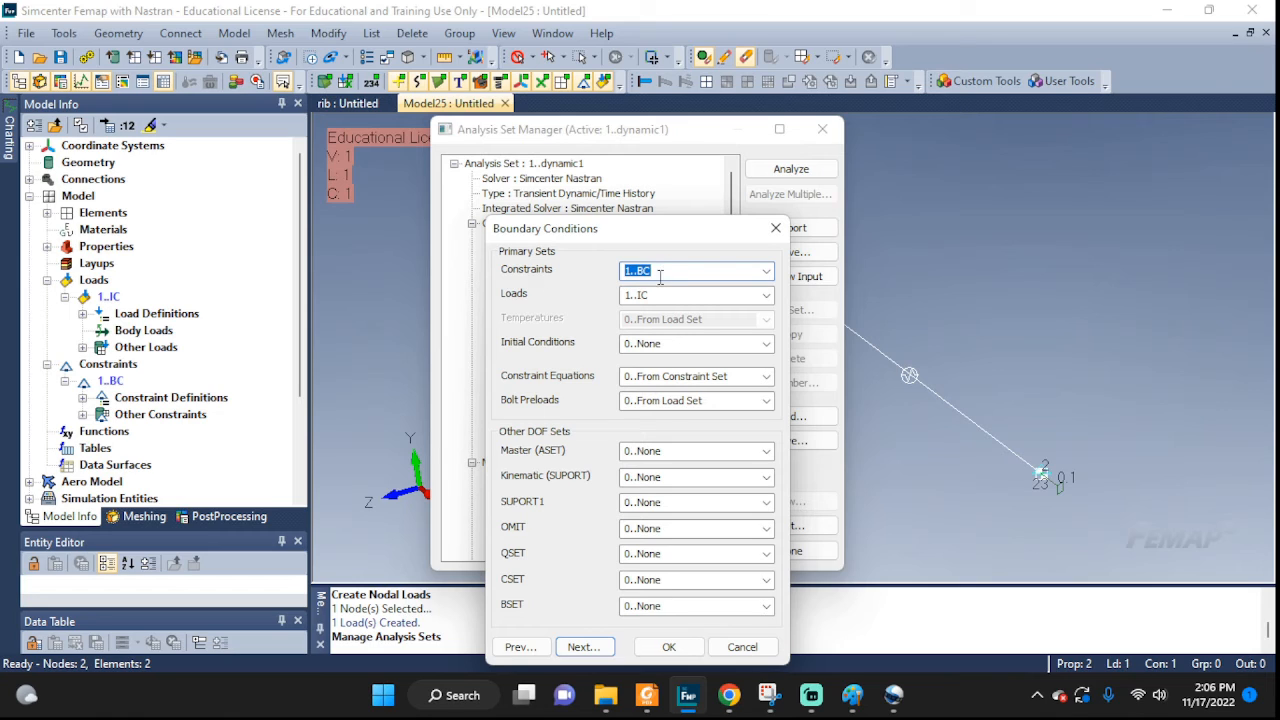
left_click(766, 271)
left_click(766, 271)
scroll(67, 372, "down", 2)
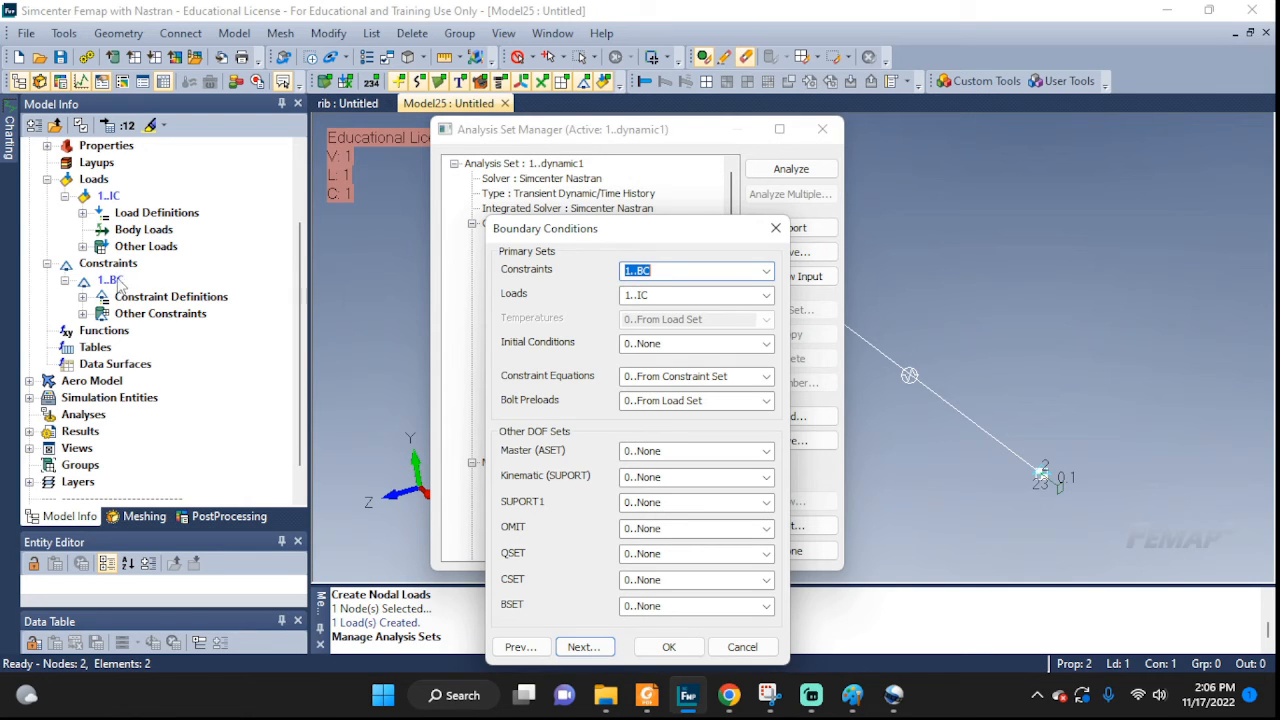
Set the primary load set to 0..None and the initial conditions to 1..IC in the boundary conditions
left_click(766, 297)
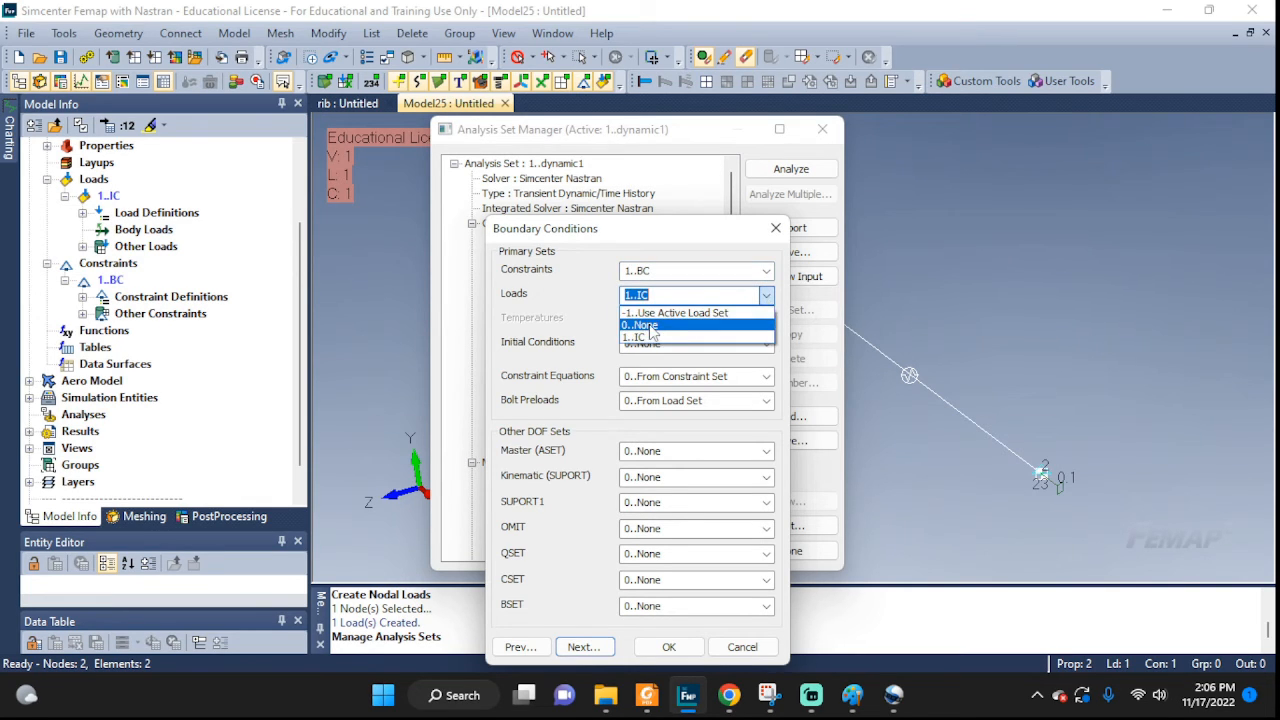
left_click(648, 326)
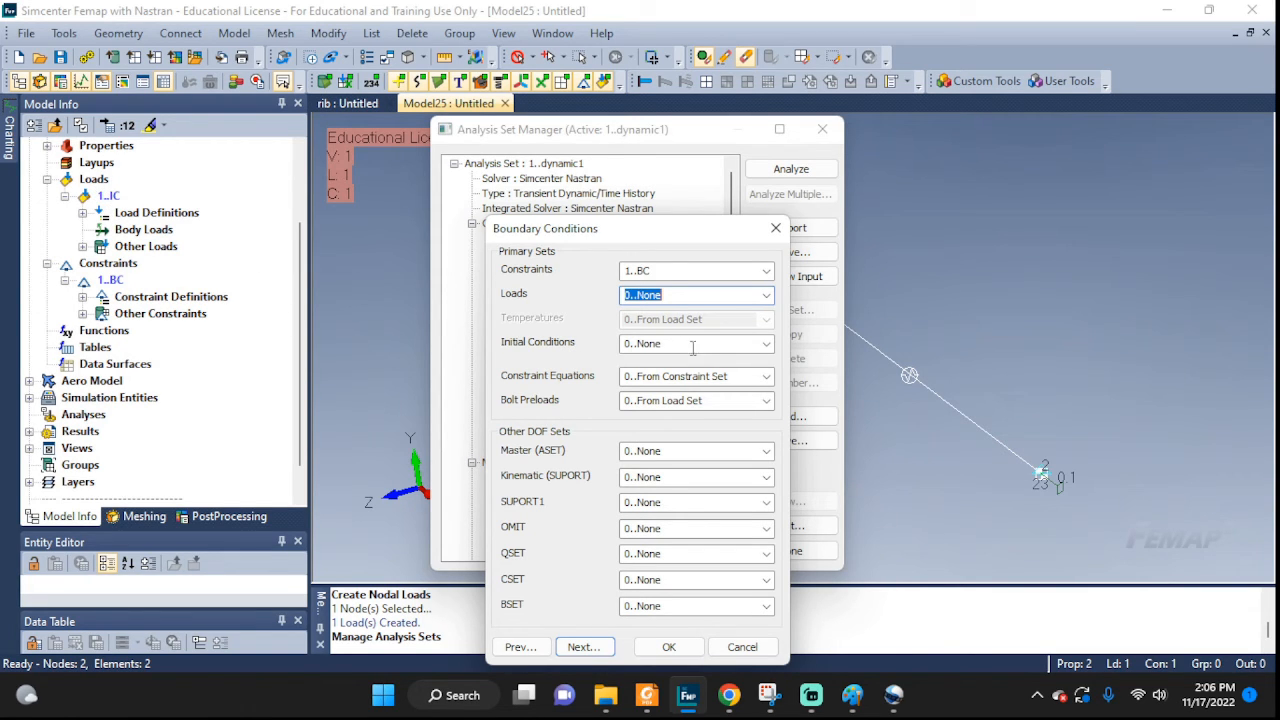
left_click(767, 344)
left_click(668, 379)
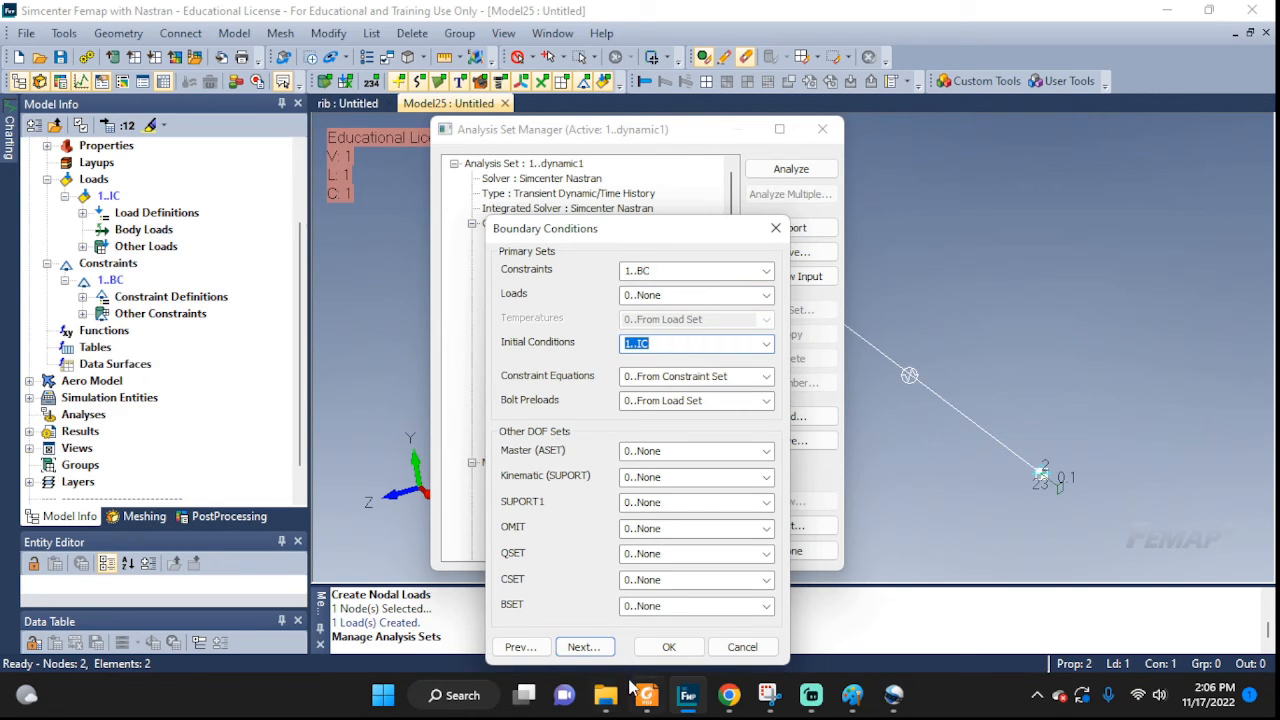
left_click(680, 648)
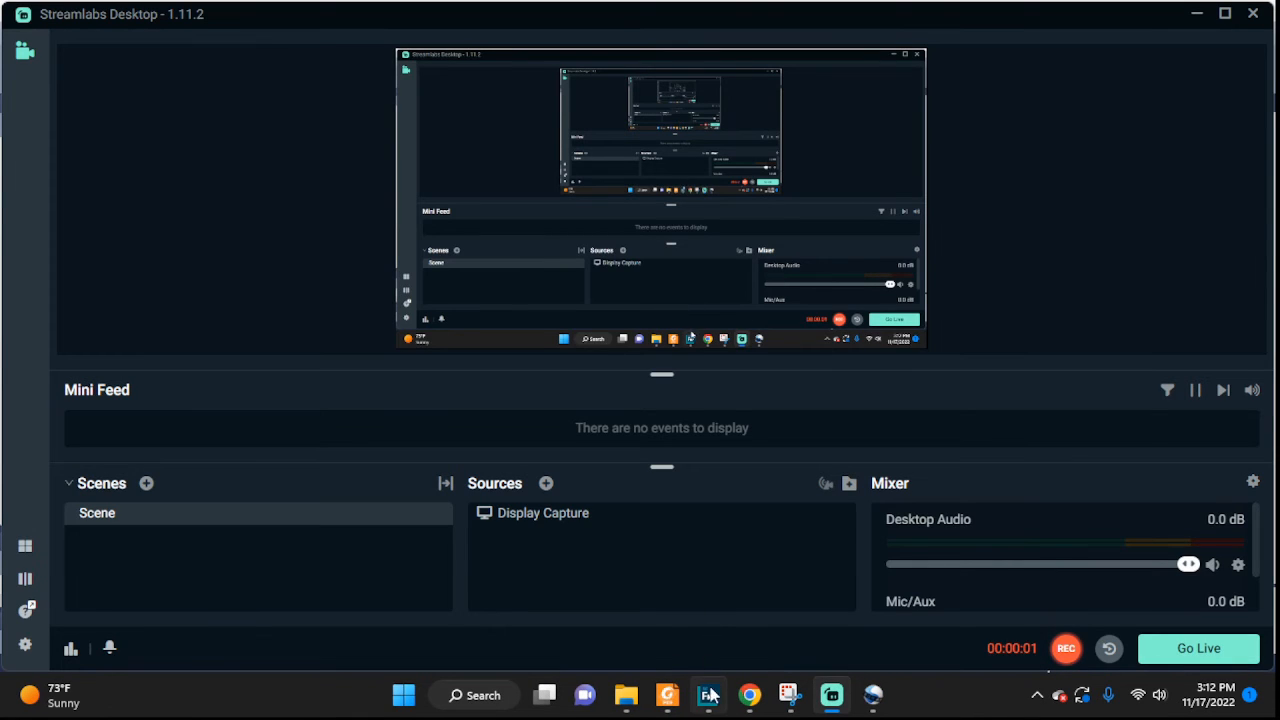
Return to Femap, check the TIC entry in the input preview of dynamic1, and run the analysis
left_click(707, 697)
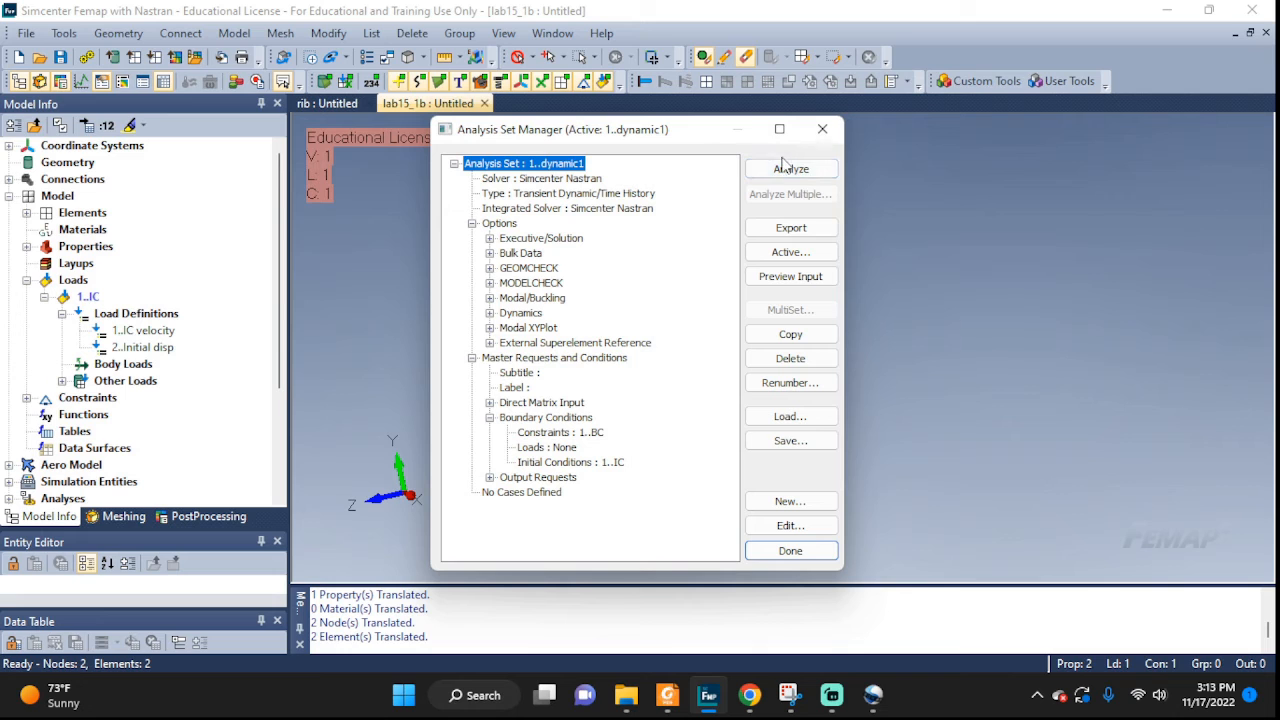
left_click(790, 276)
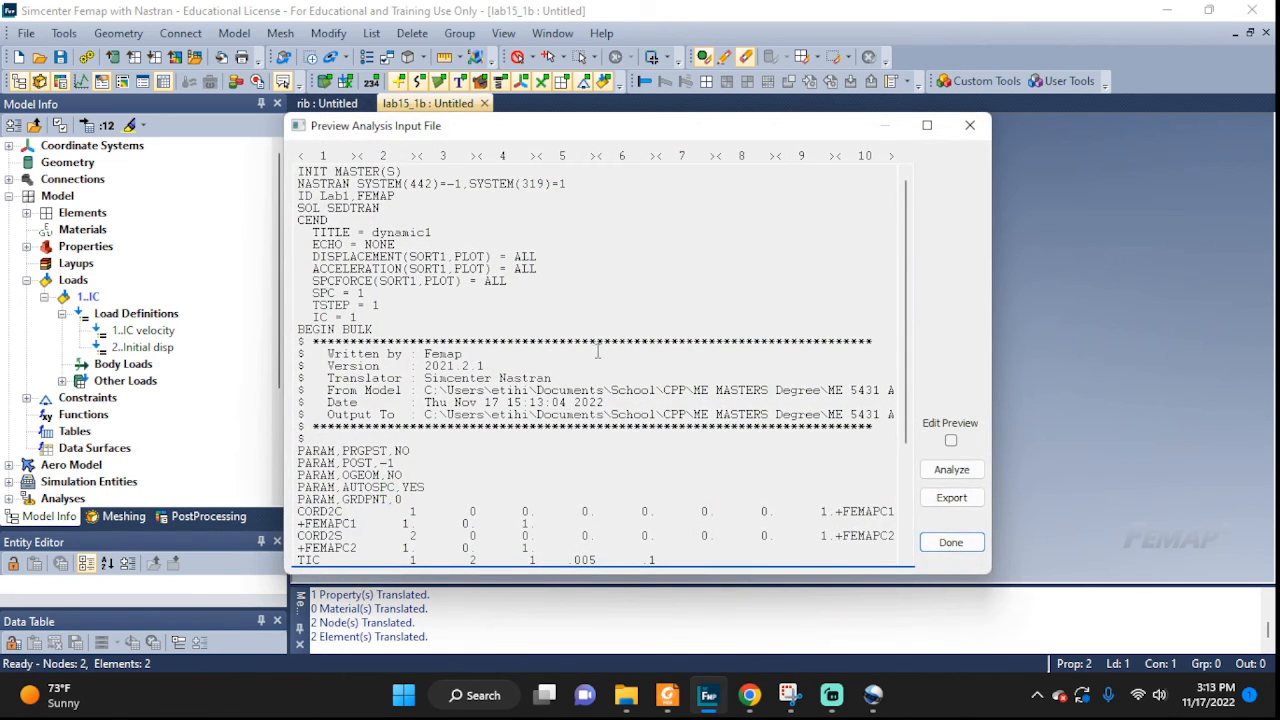
scroll(587, 347, "down", 4)
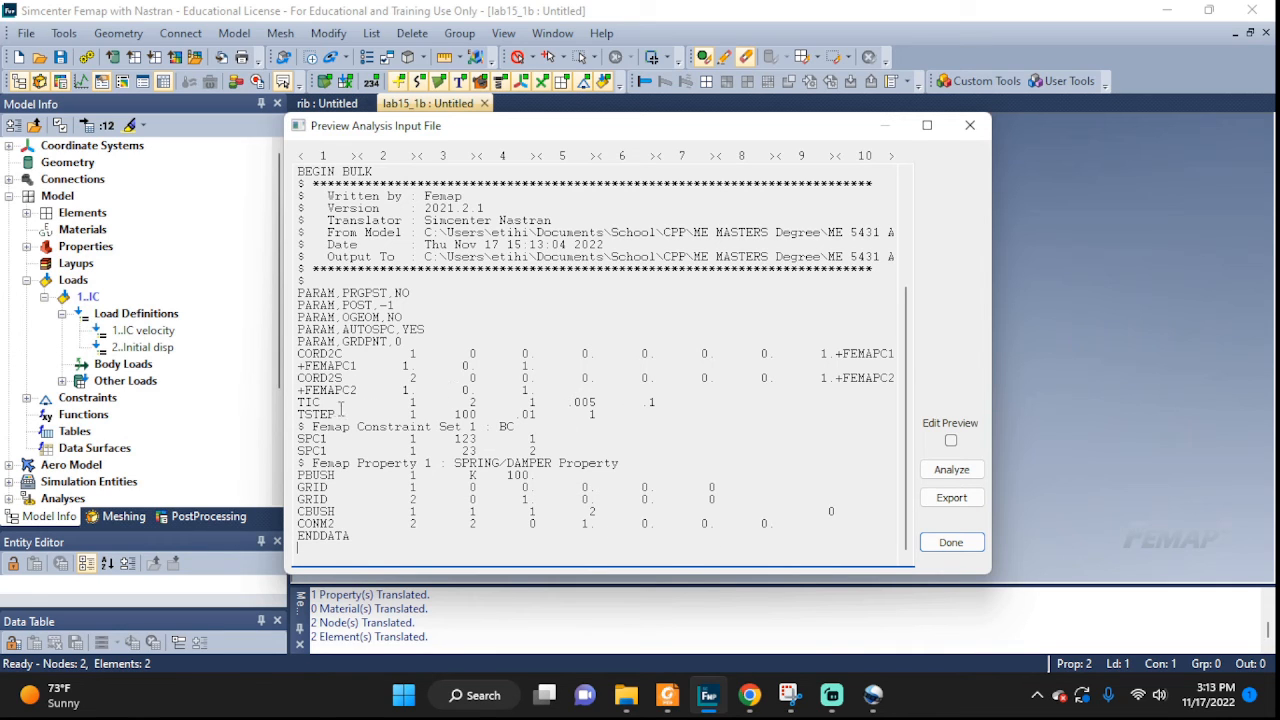
left_click_drag(658, 402, 299, 410)
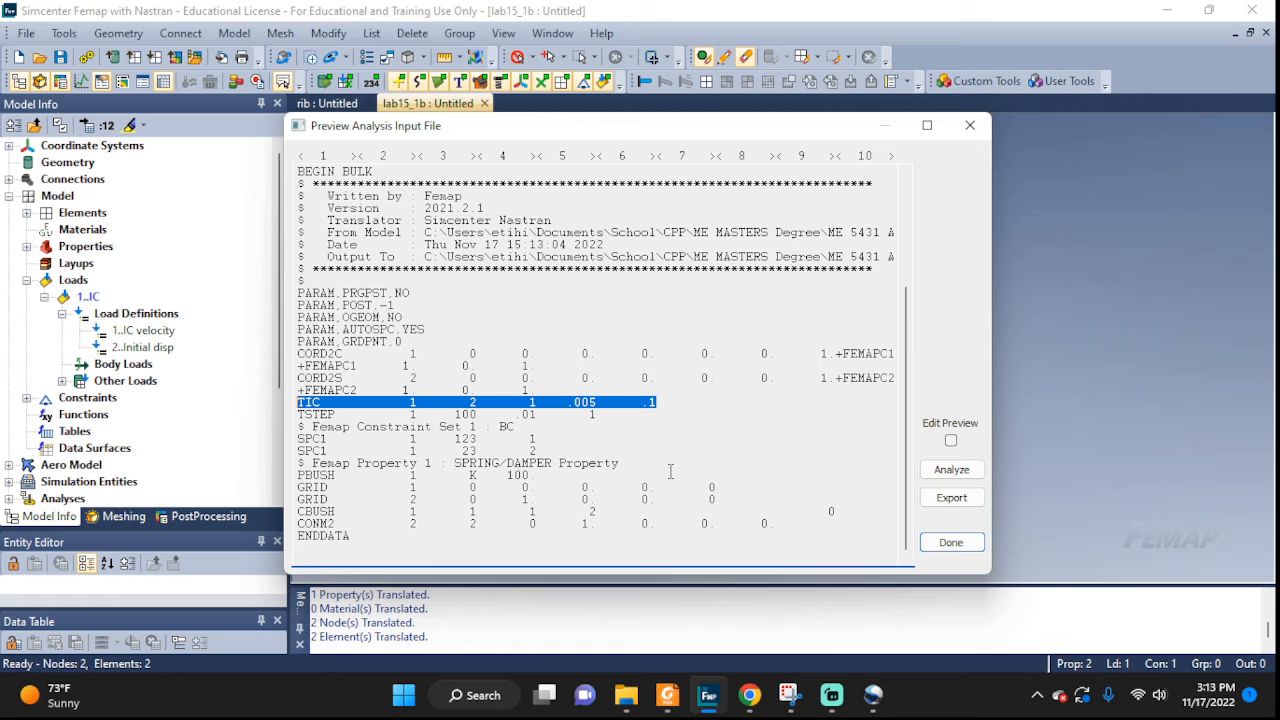
left_click(947, 542)
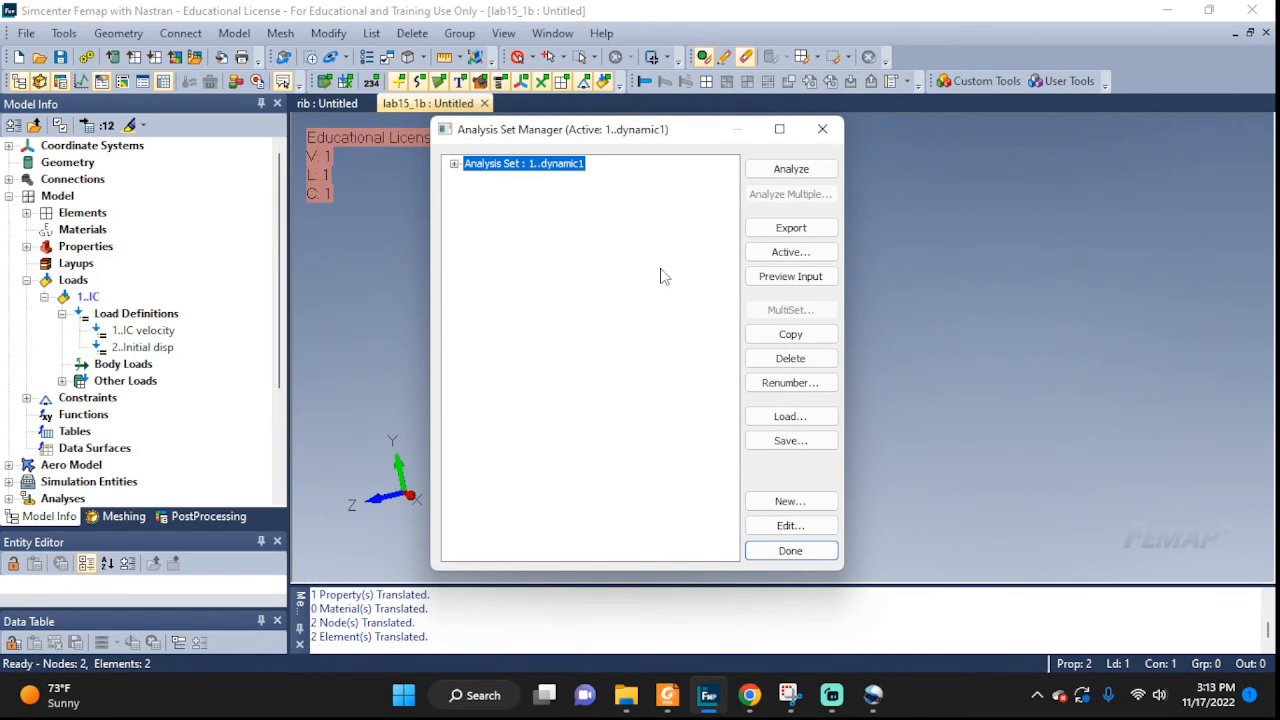
left_click(790, 170)
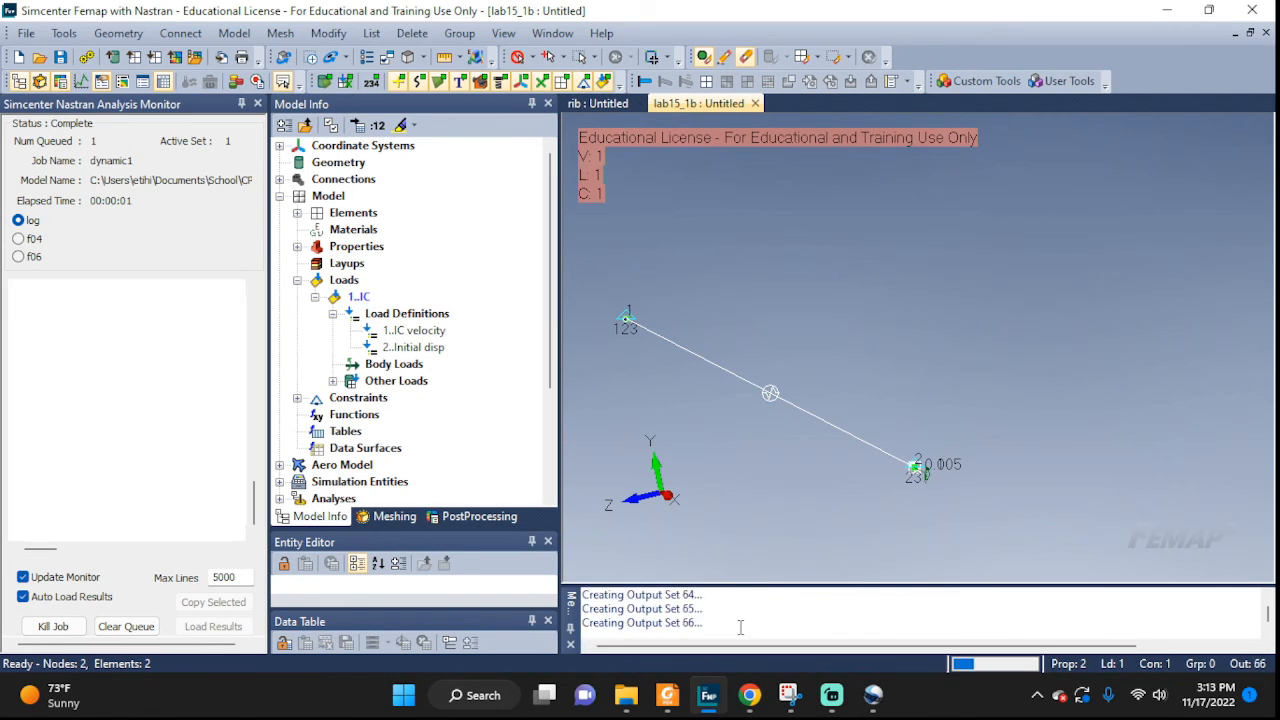
left_click_drag(780, 623, 706, 623)
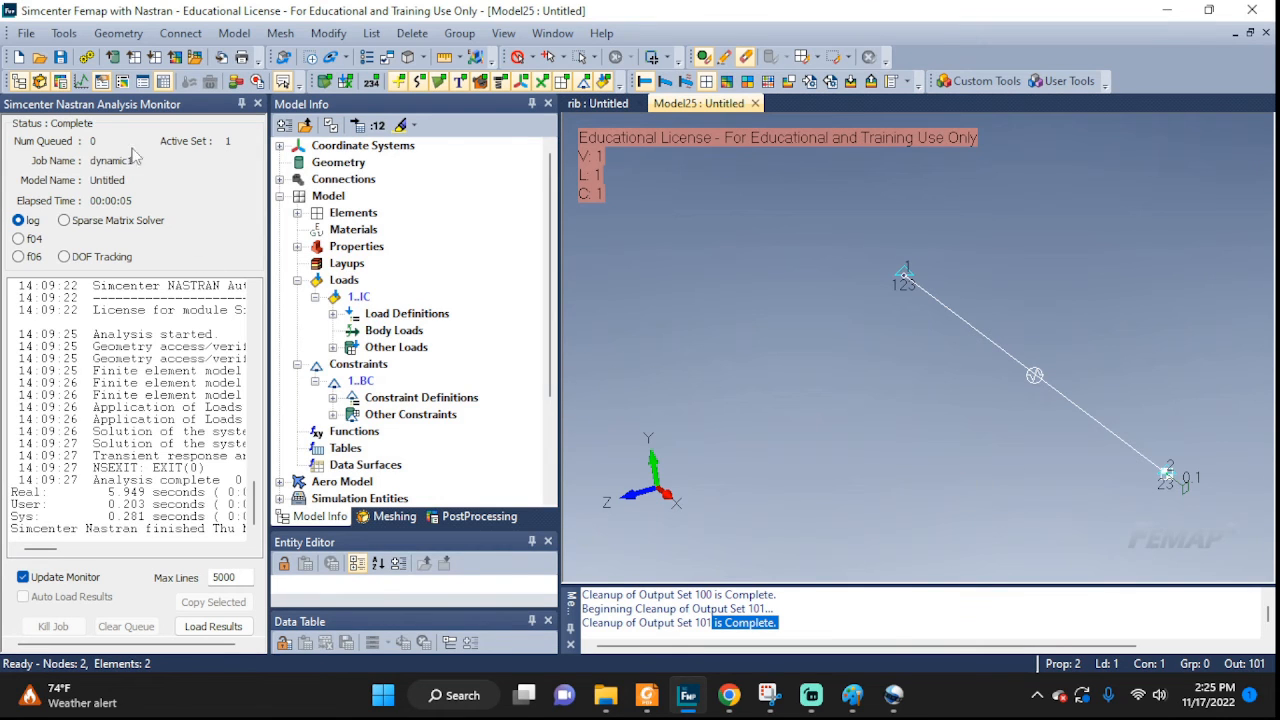
Show the Charting pane and start a new chart data series titled u vs time
left_click(82, 82)
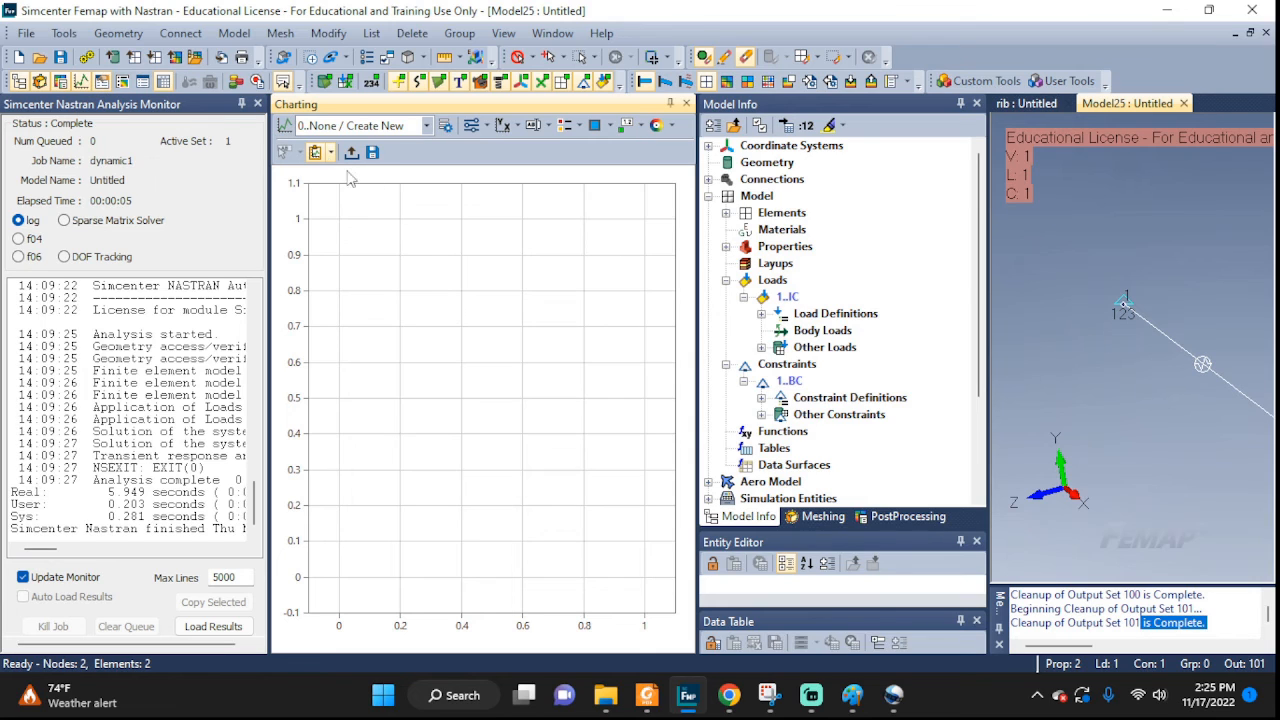
left_click(445, 125)
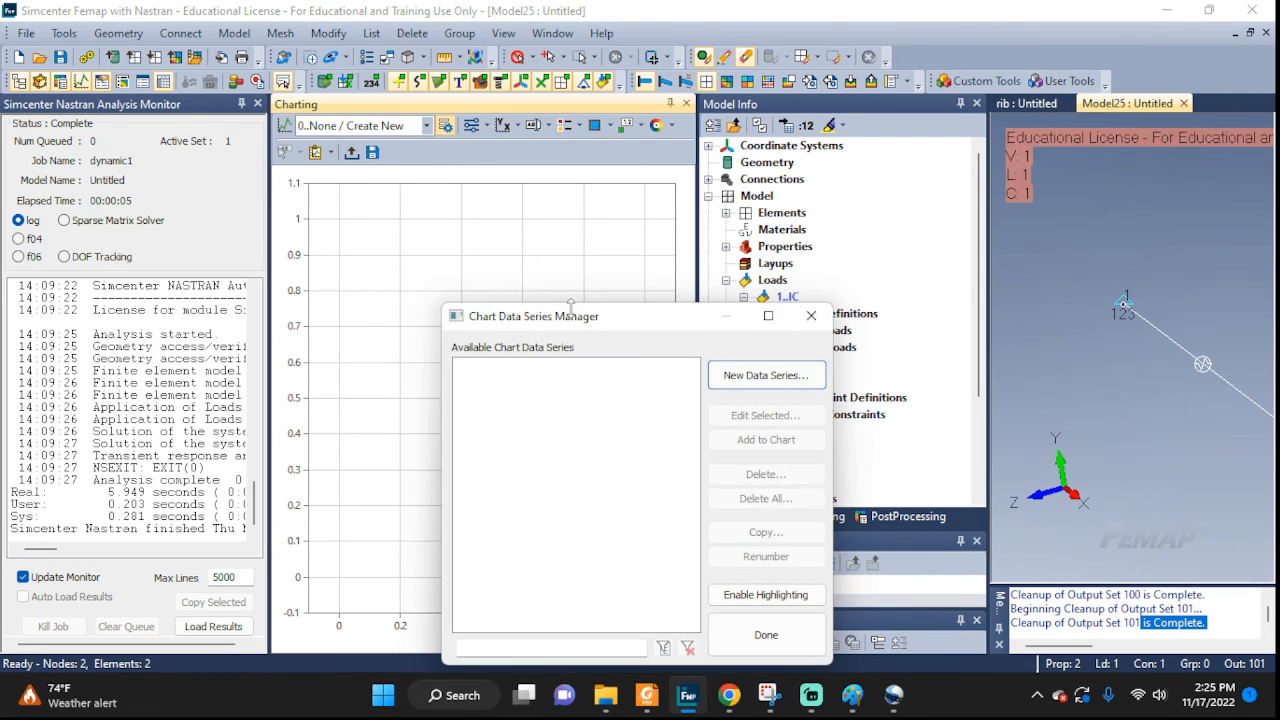
left_click(748, 380)
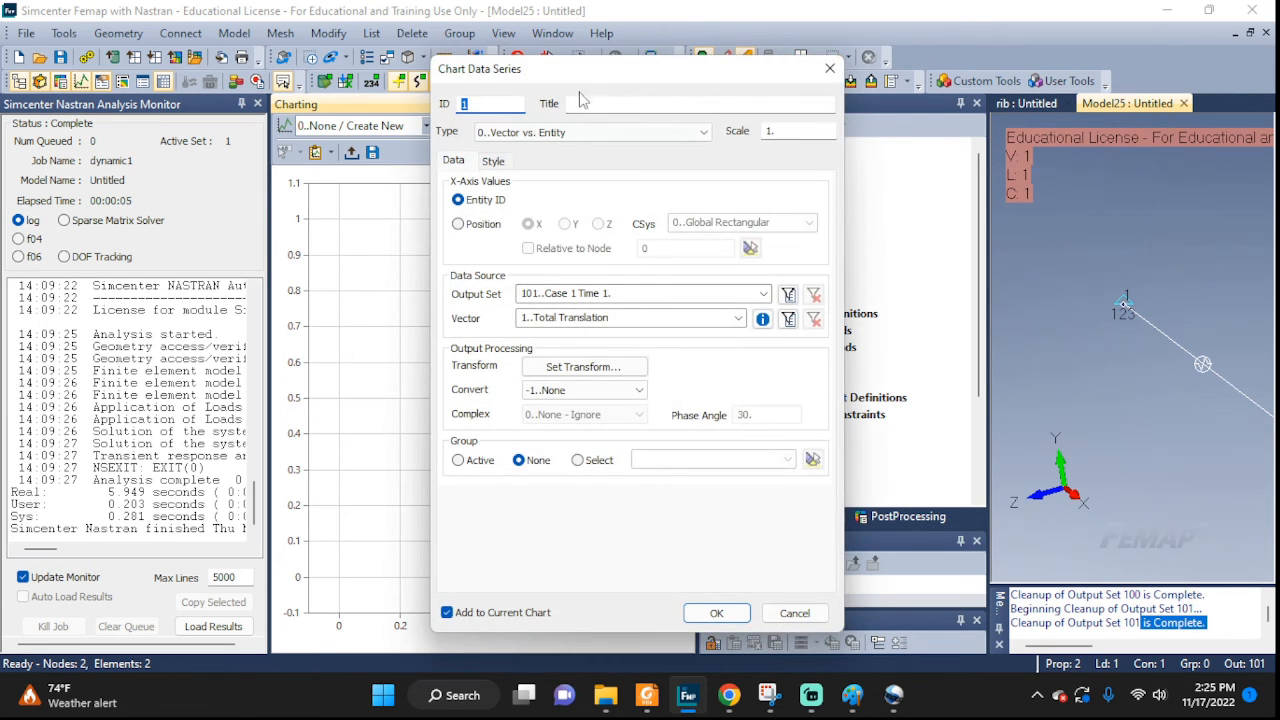
left_click_drag(577, 76, 517, 76)
left_click(511, 104)
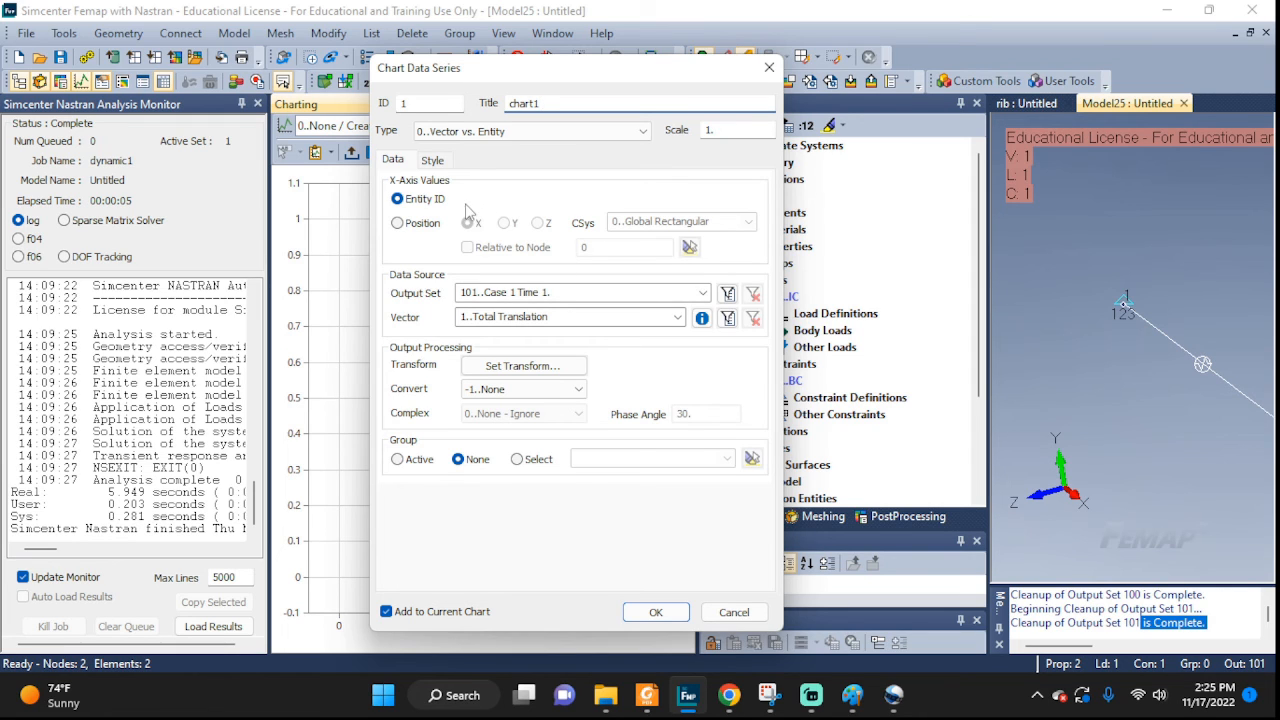
left_click(476, 317)
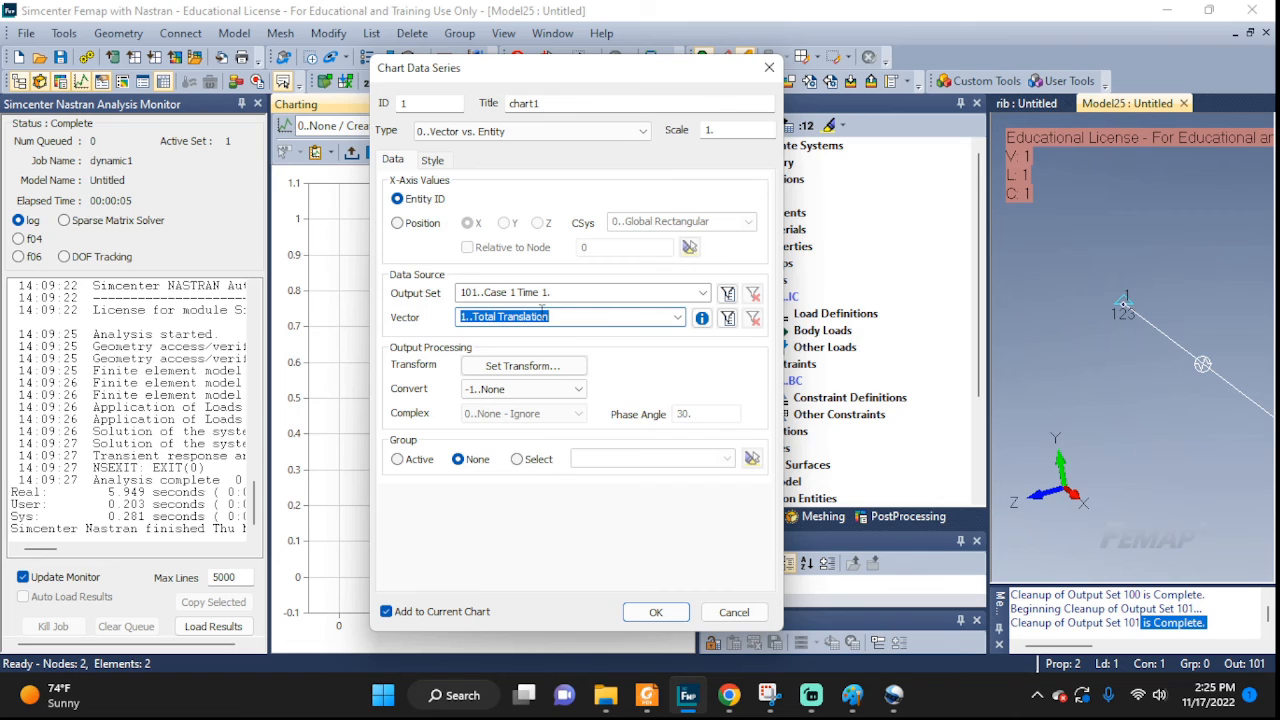
left_click(495, 104)
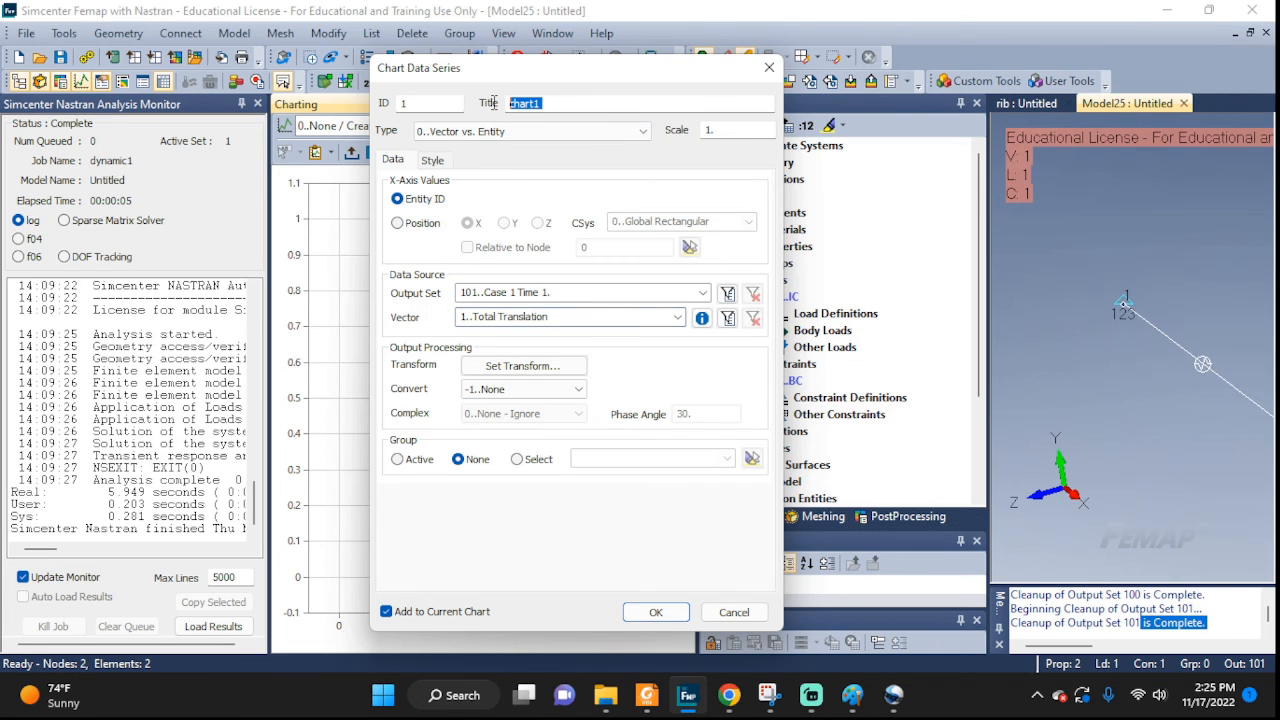
type("u vs time")
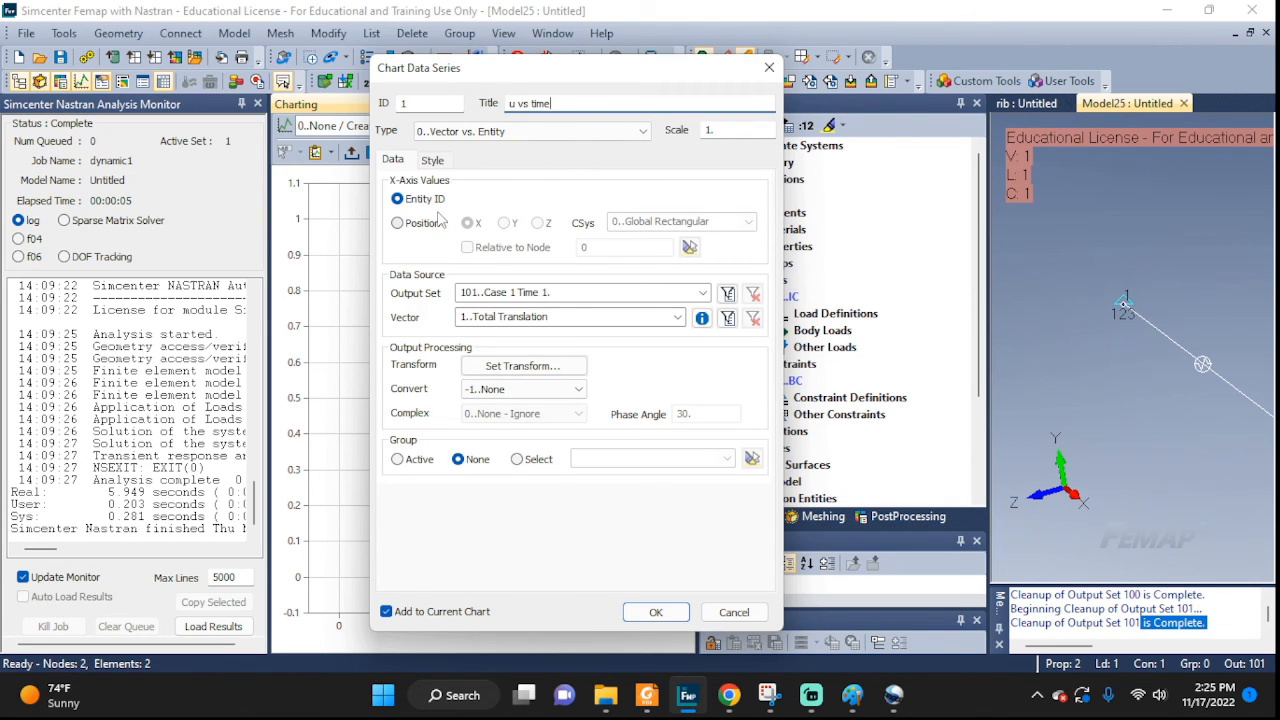
Define the series as Vector vs. Set, with Output Set Value on the X axis and vector 2..T1 Translation at node 2
left_click(490, 132)
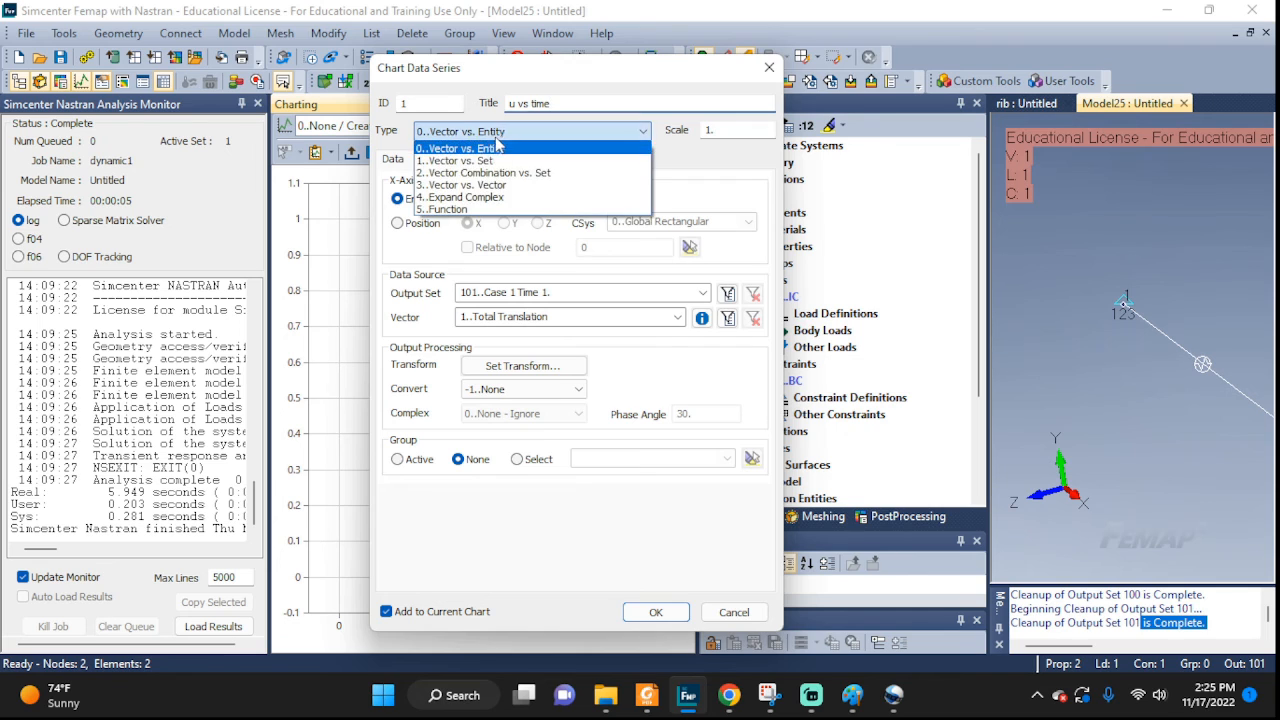
left_click(452, 161)
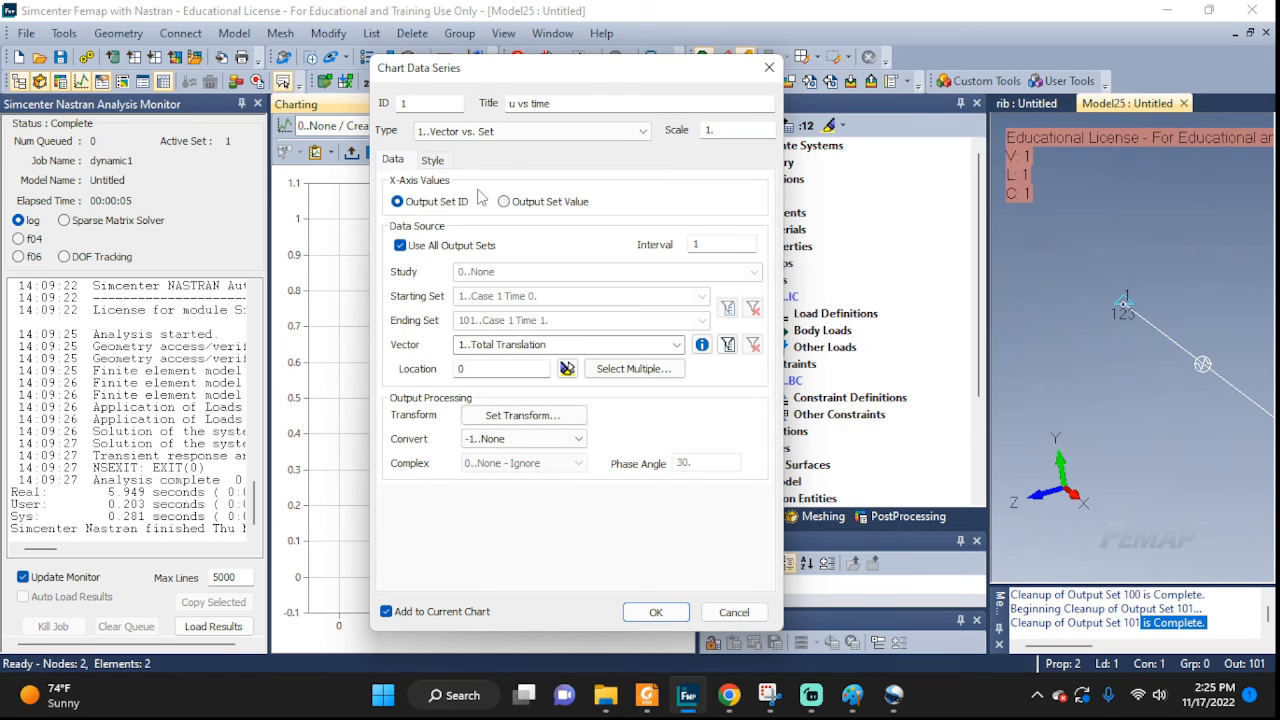
left_click(505, 204)
left_click(676, 345)
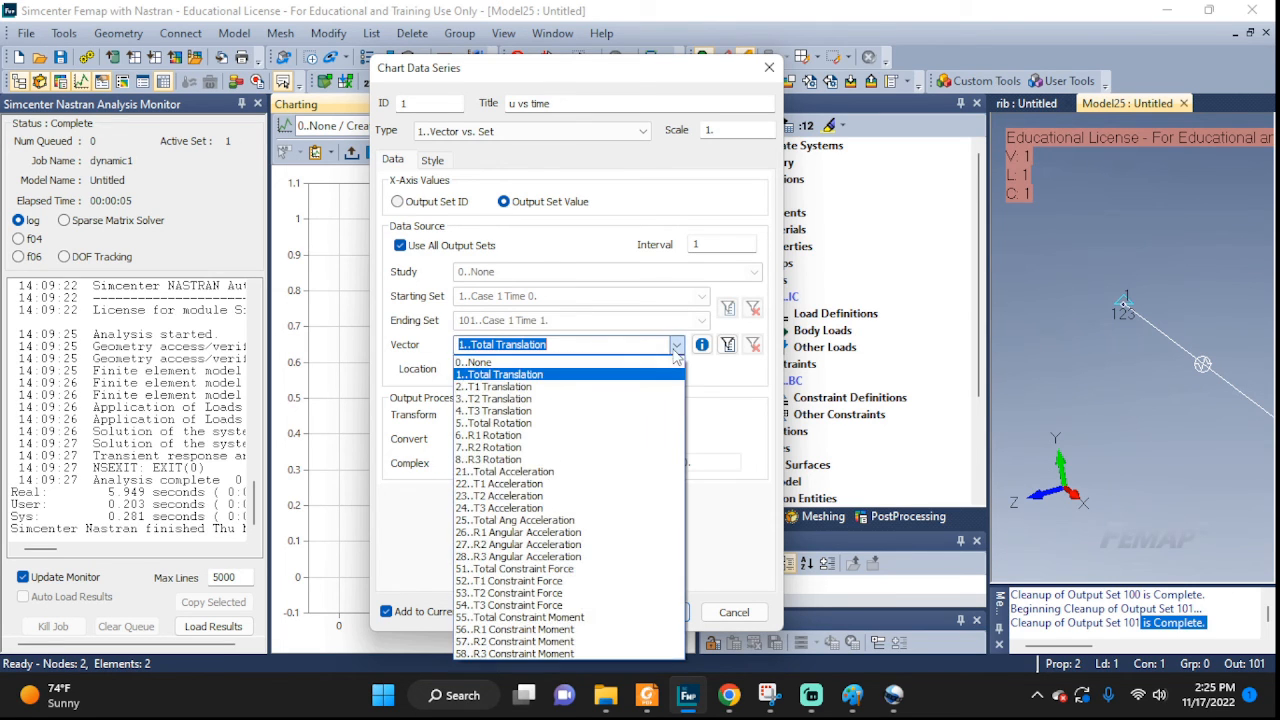
left_click(483, 388)
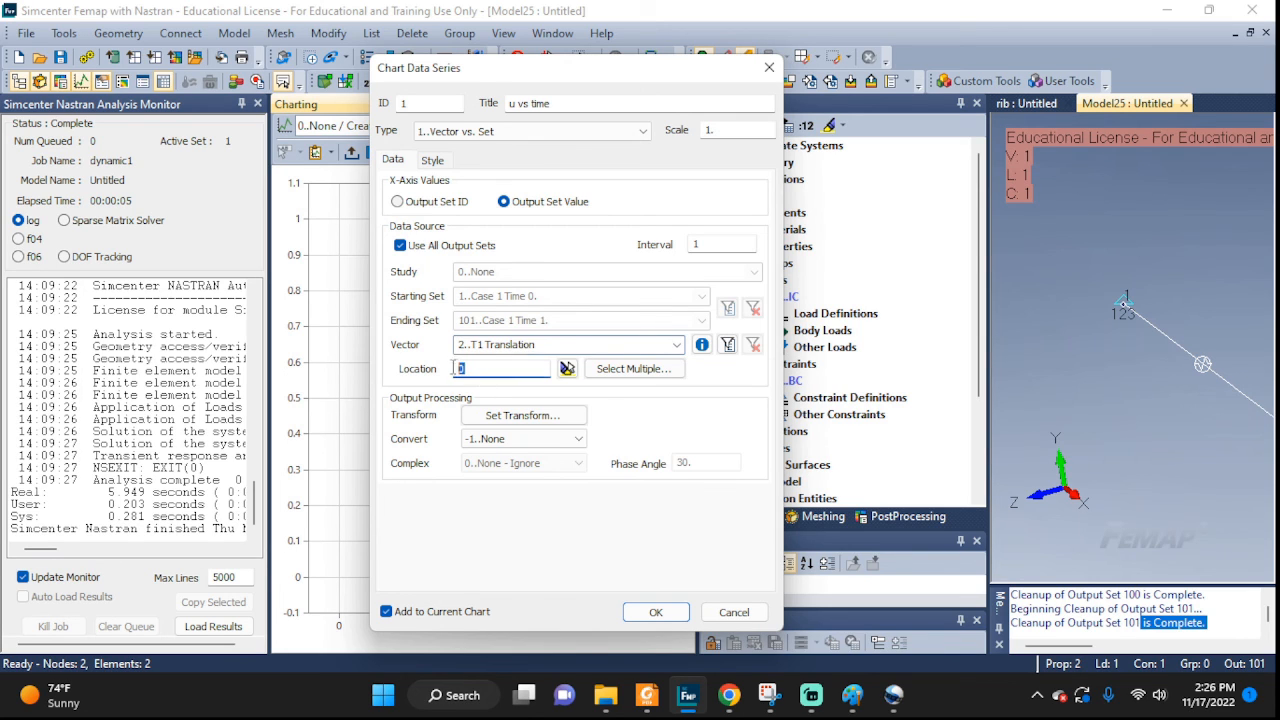
double_click(465, 370)
middle_click_drag(1187, 415, 1079, 379, "ctrl")
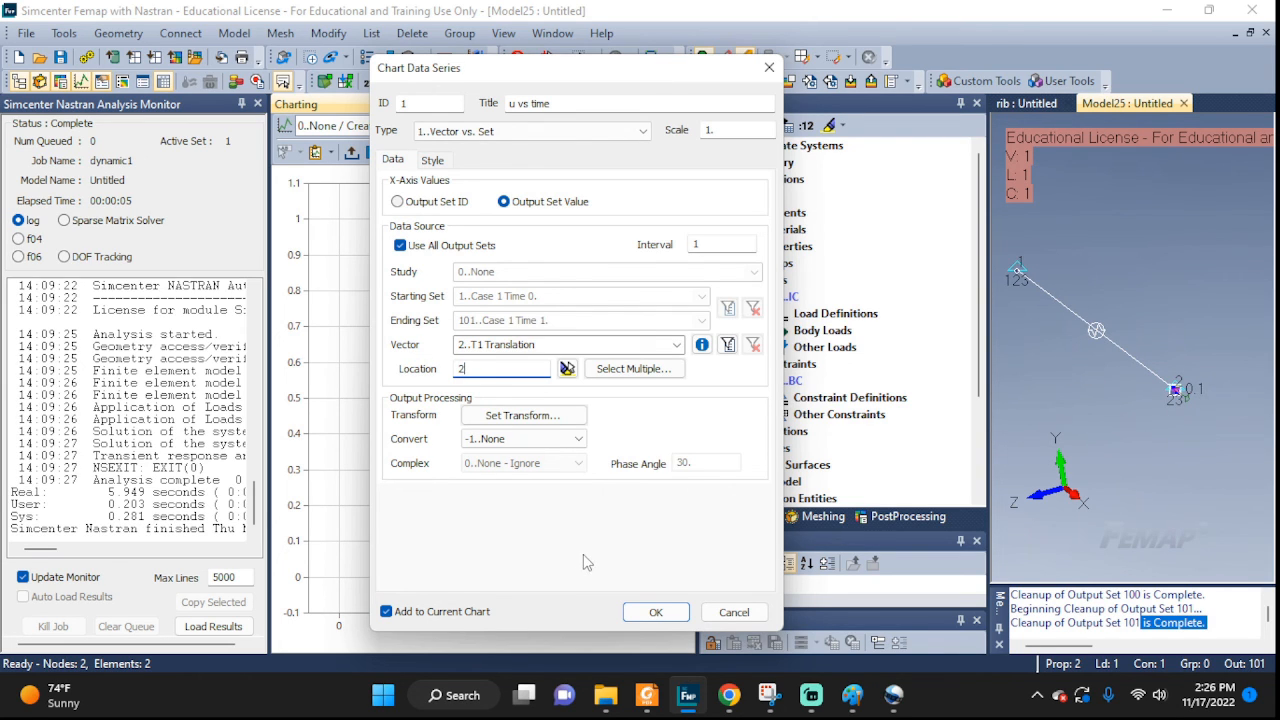
left_click(648, 611)
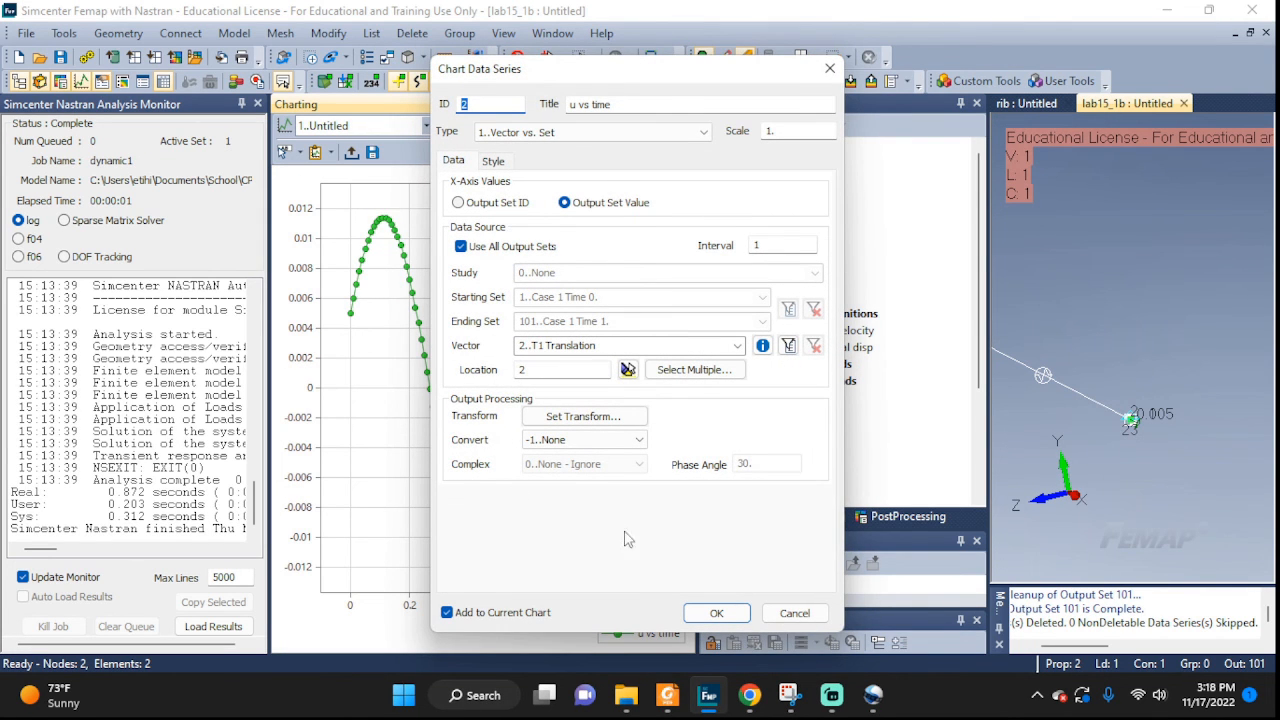
Discard the second u vs time series and close the Chart Data Series Manager
left_click(793, 612)
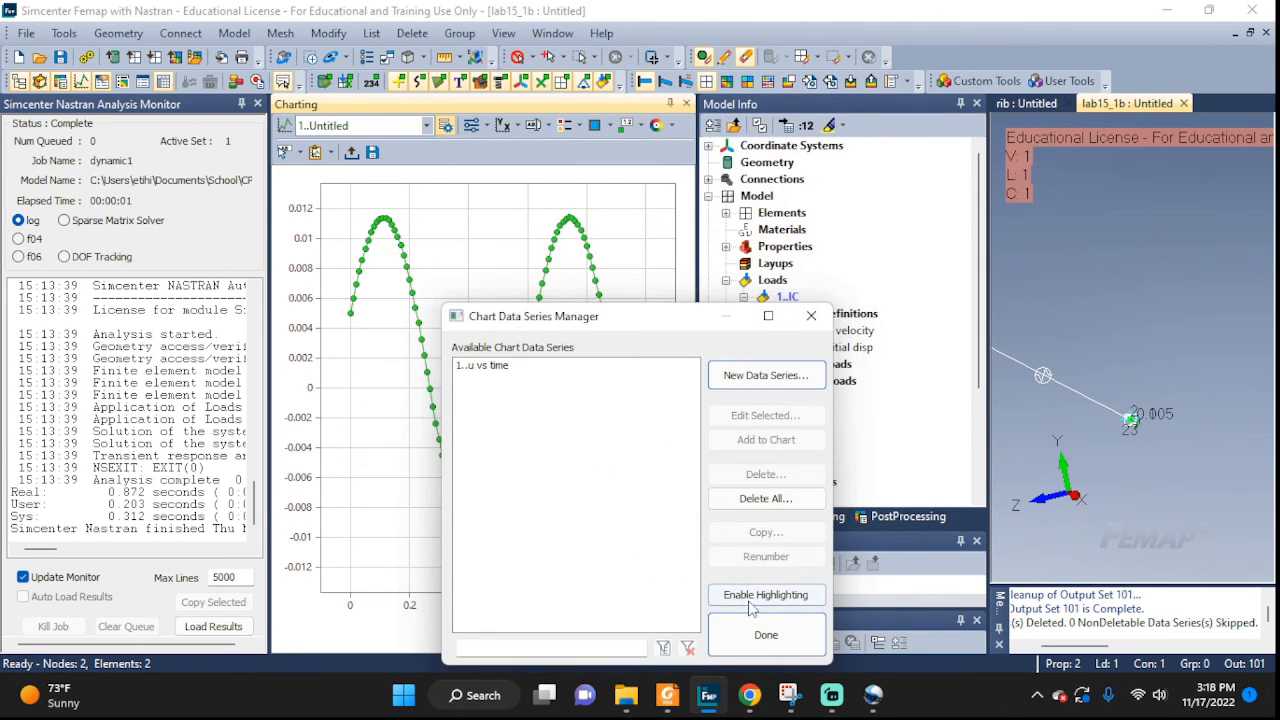
left_click(762, 635)
Examine the u vs time curve for node 2, checking its starting displacement, peaks and period over the full time range
scroll(353, 293, "up", 5)
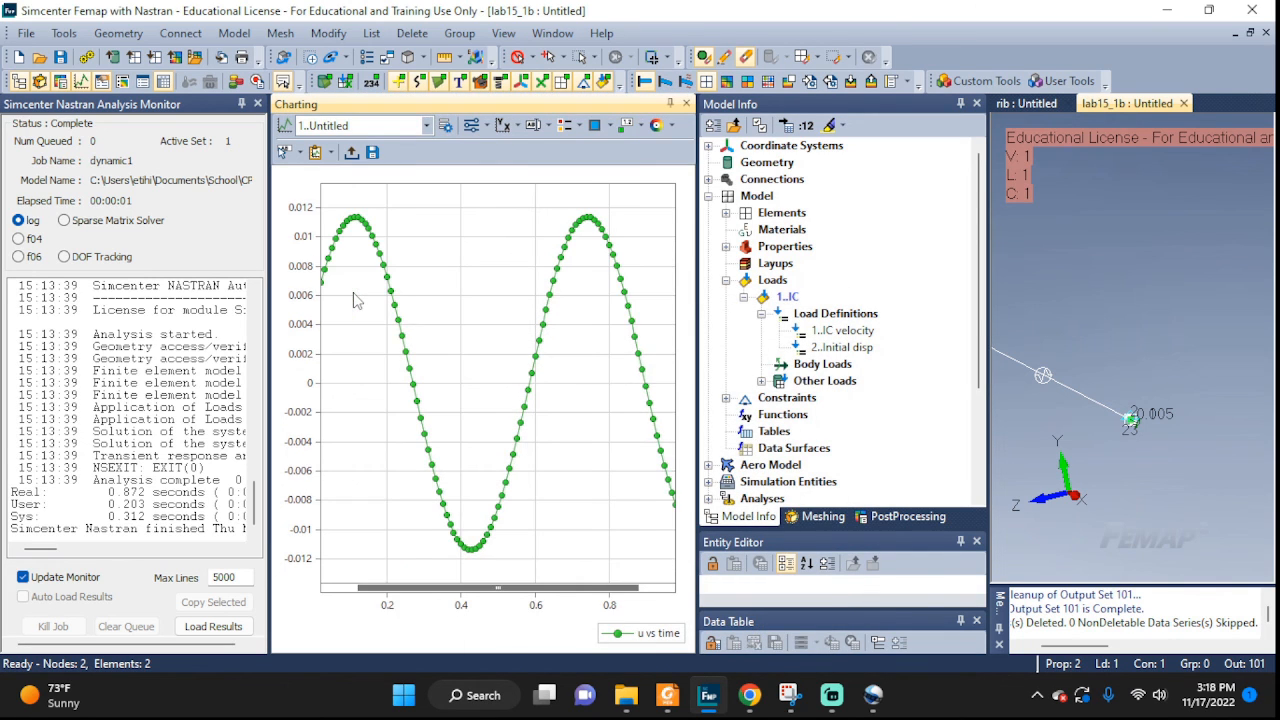
scroll(353, 292, "down", 4)
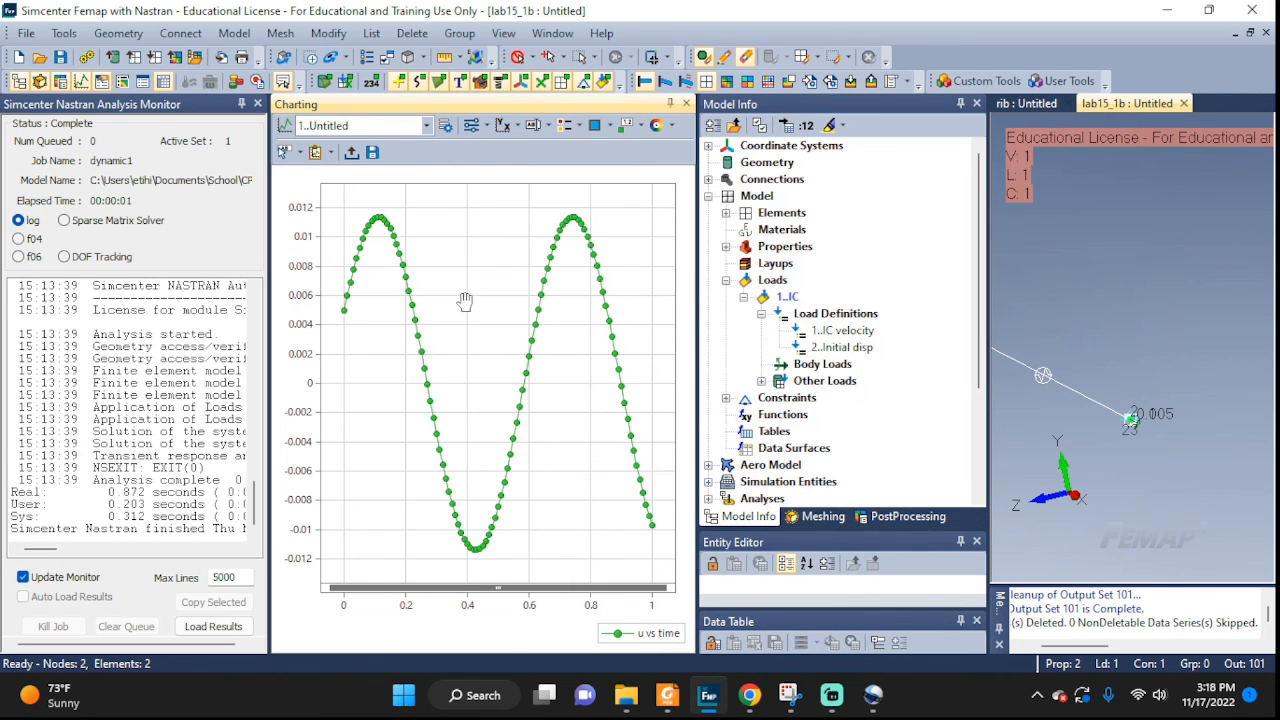
left_click_drag(374, 323, 509, 350)
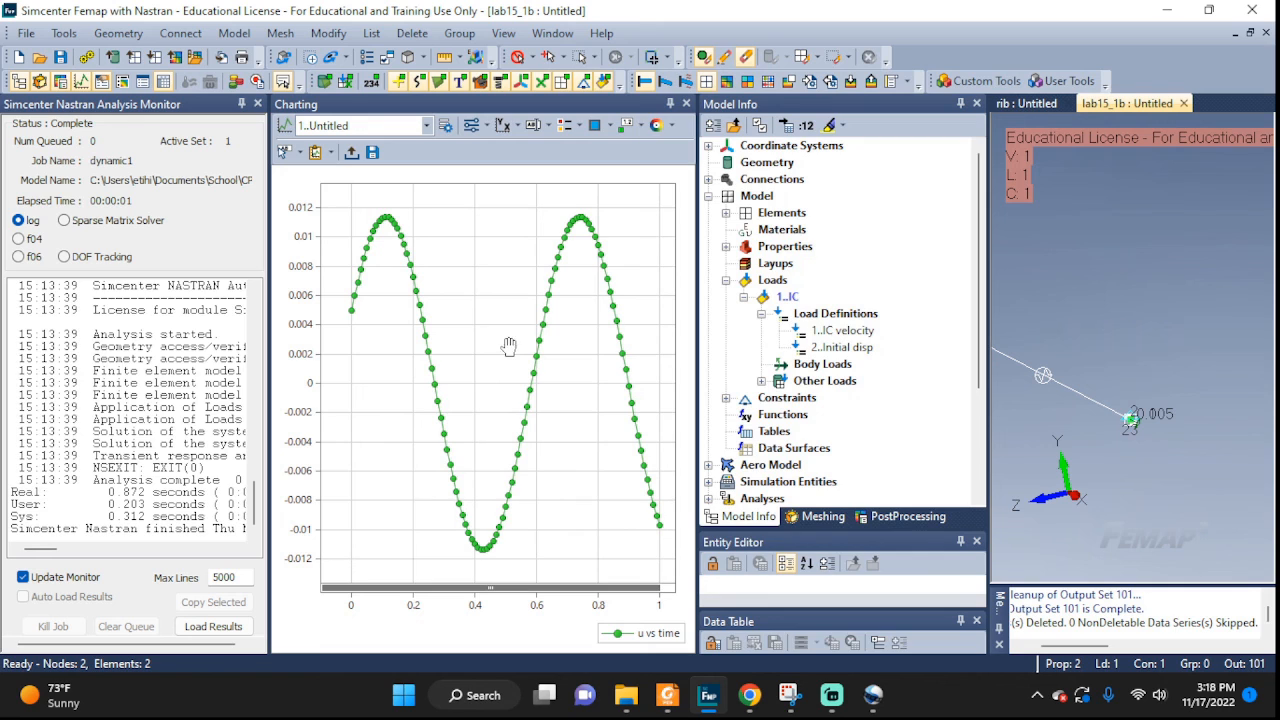
scroll(328, 305, "up", 4)
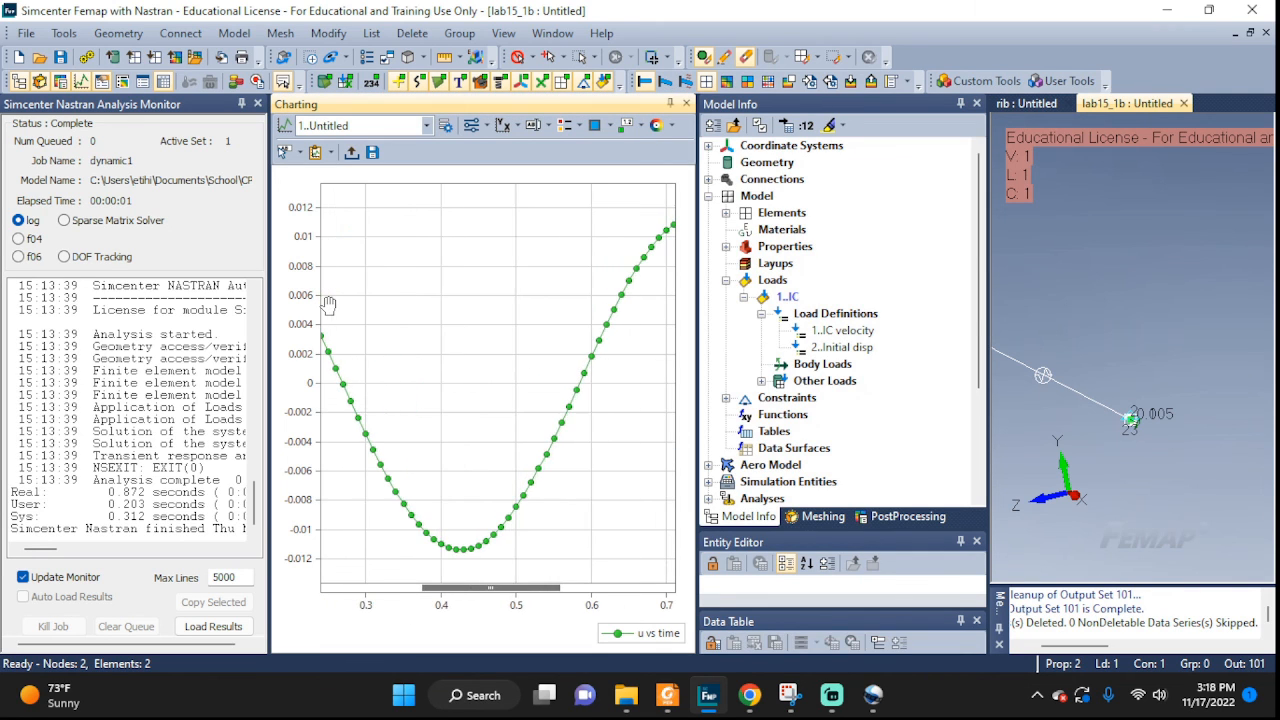
left_click_drag(357, 337, 623, 357)
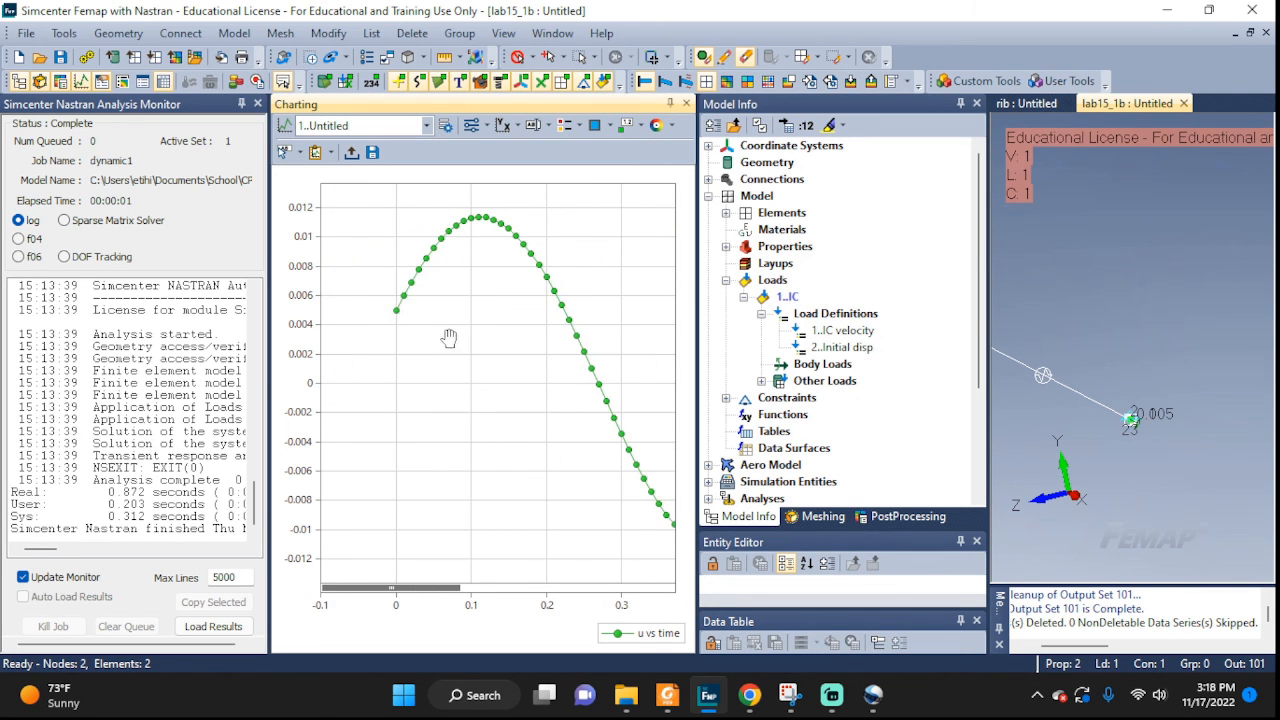
left_click_drag(449, 338, 530, 345)
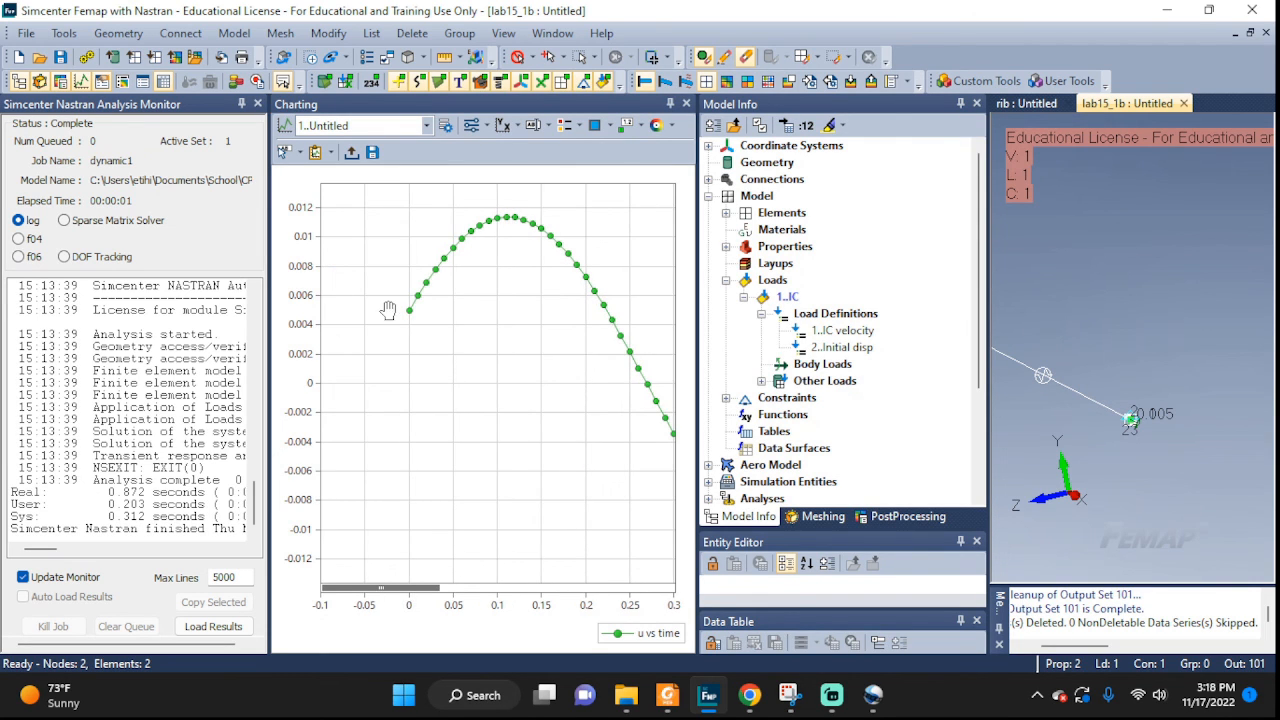
scroll(388, 310, "up", 3)
scroll(388, 310, "down", 2)
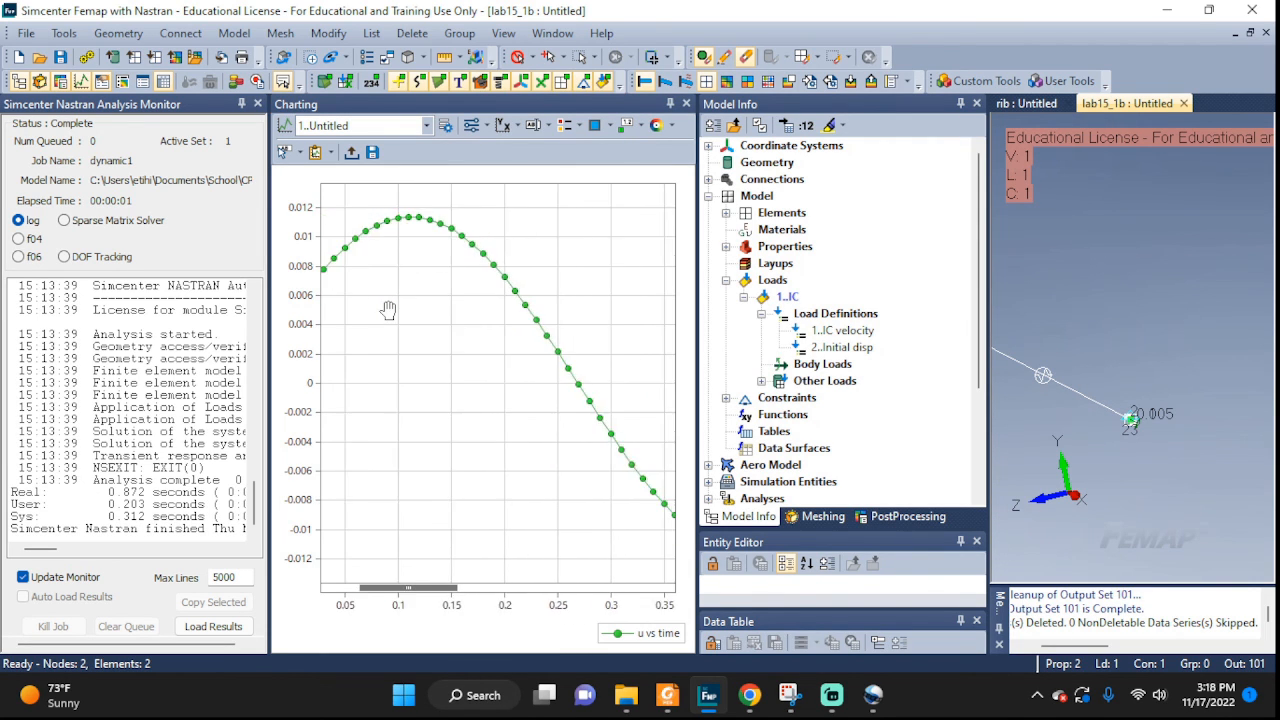
scroll(388, 310, "down", 3)
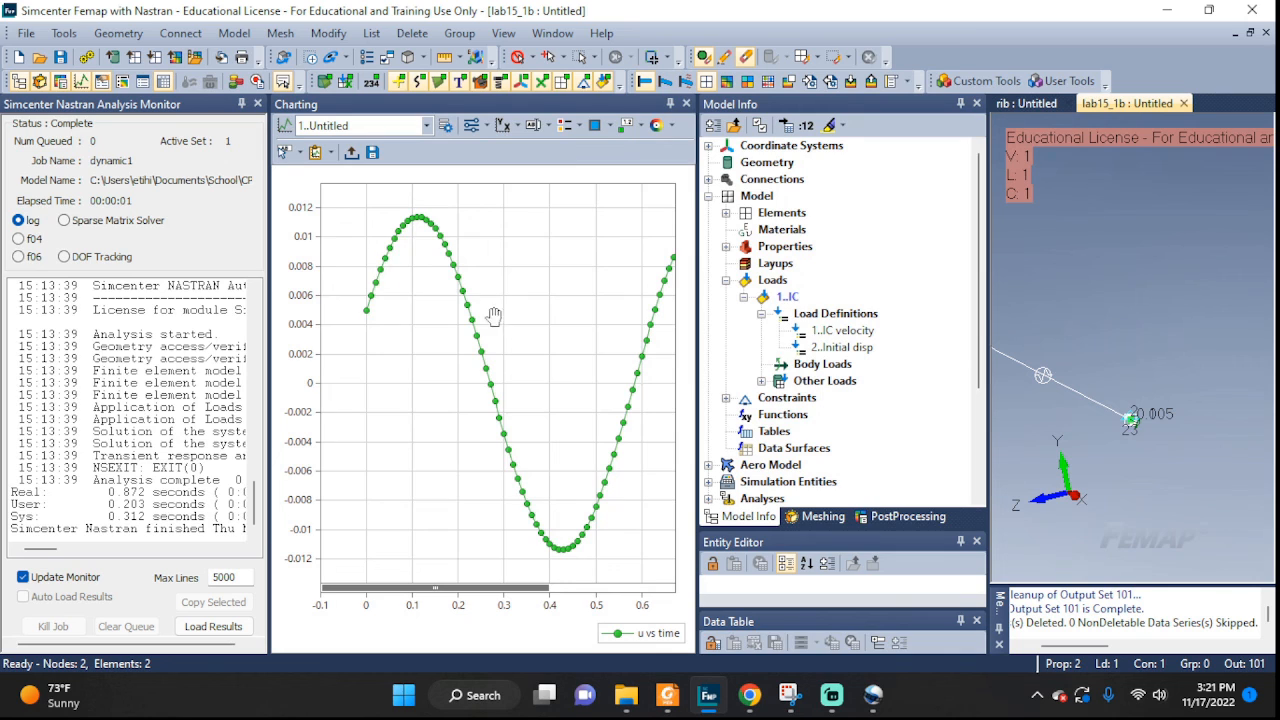
scroll(513, 315, "up", 1)
scroll(513, 315, "down", 3)
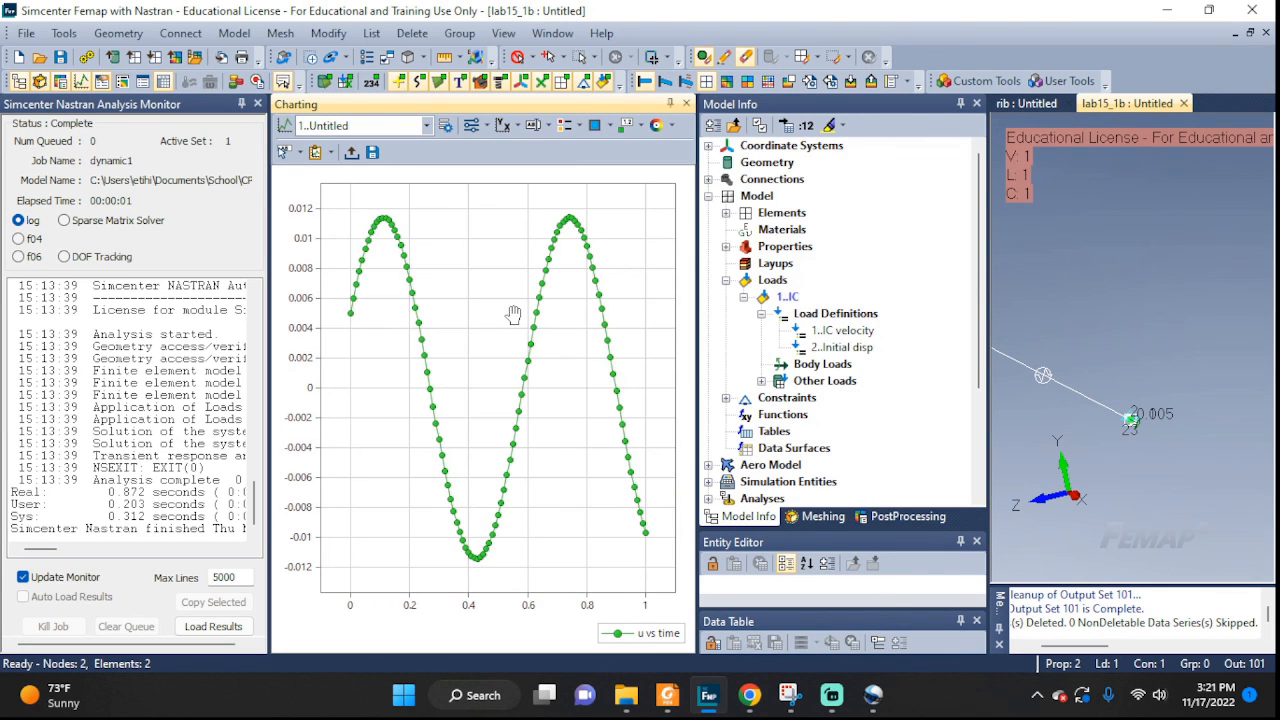